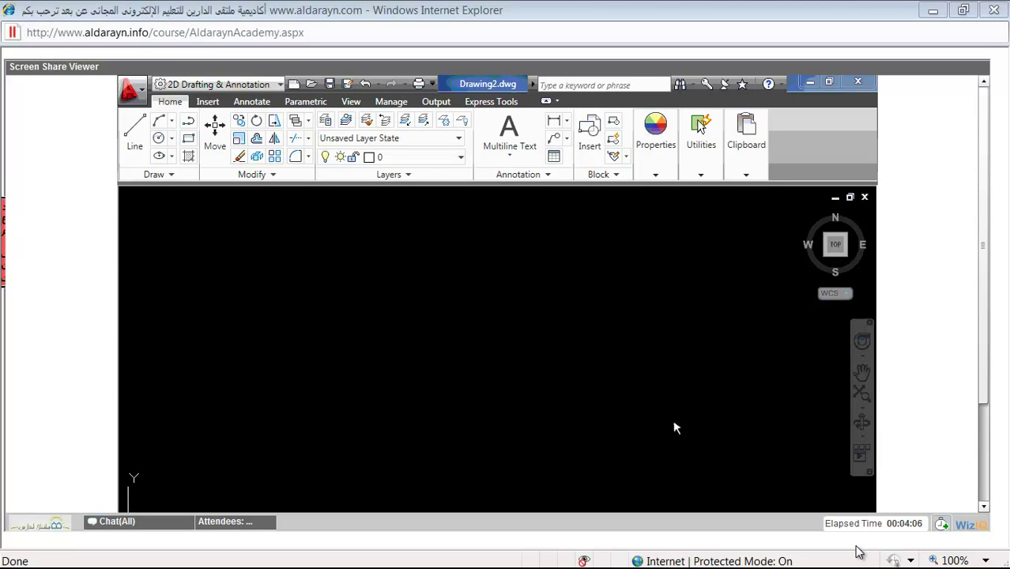
- Open the Options dialog with the OP alias to view its Display settings
{"action": "type", "text": "op"}
{"action": "key", "text": "Return"}
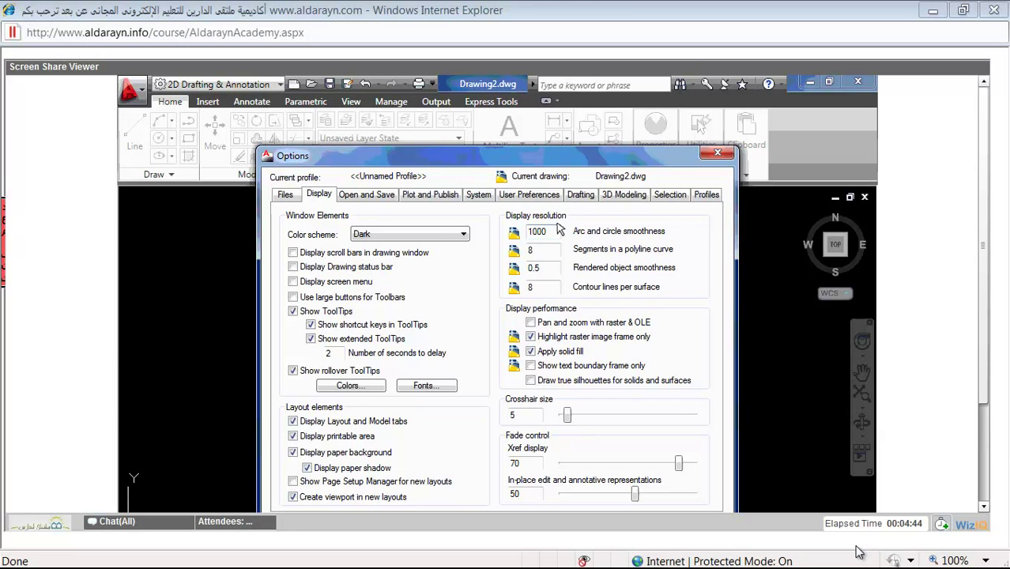
- Switch the Options dialog to the Open and Save preferences
{"action": "key", "text": "ctrl+Tab"}
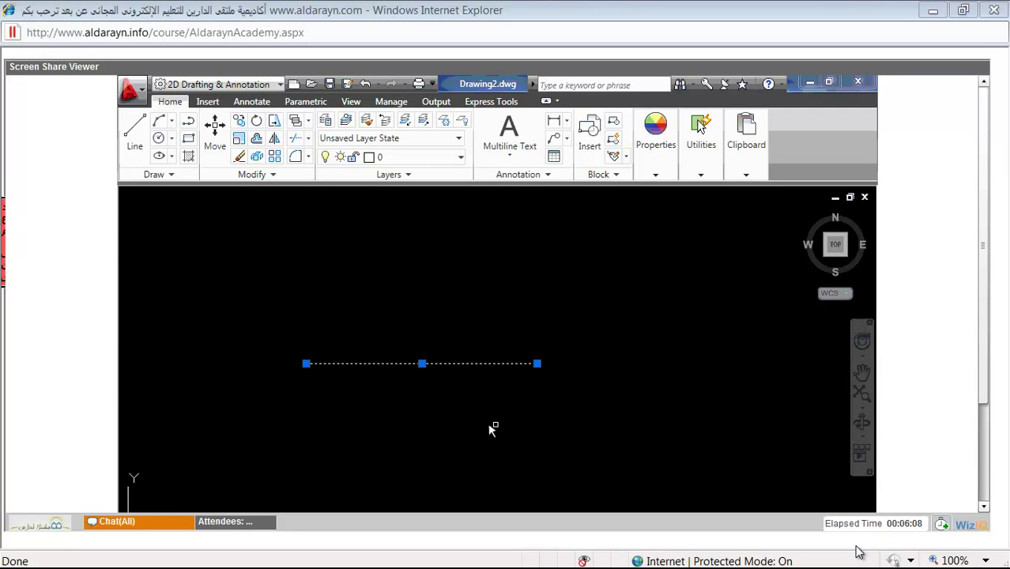
- Bring up the canvas context menu to repeat the LINE command
{"action": "right_click", "coordinate": [489, 423]}
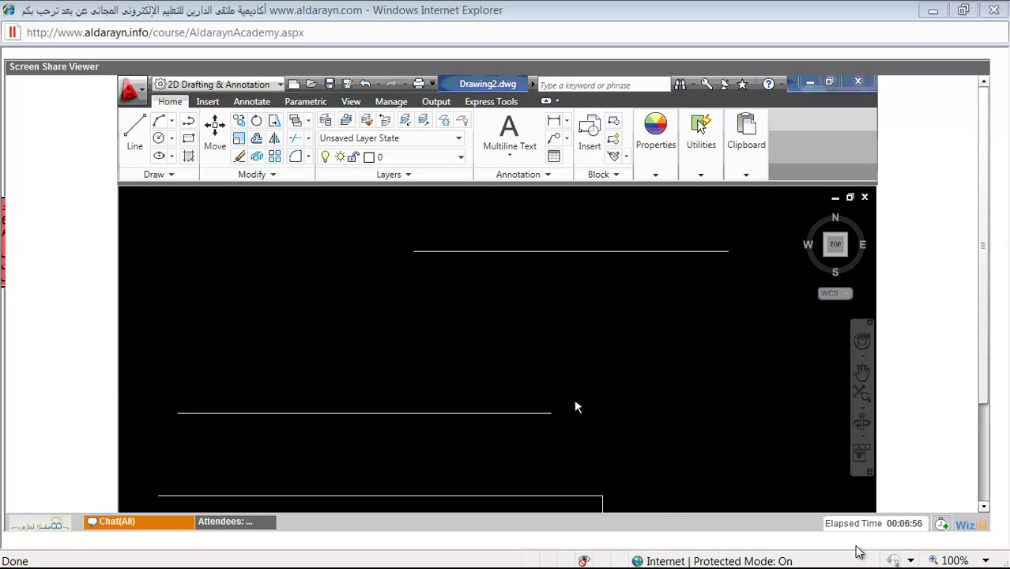
- Pan the view right, up and back left to inspect the drawn lines
{"action": "middle_click_drag", "start_coordinate": [575, 401], "coordinate": [641, 410]}
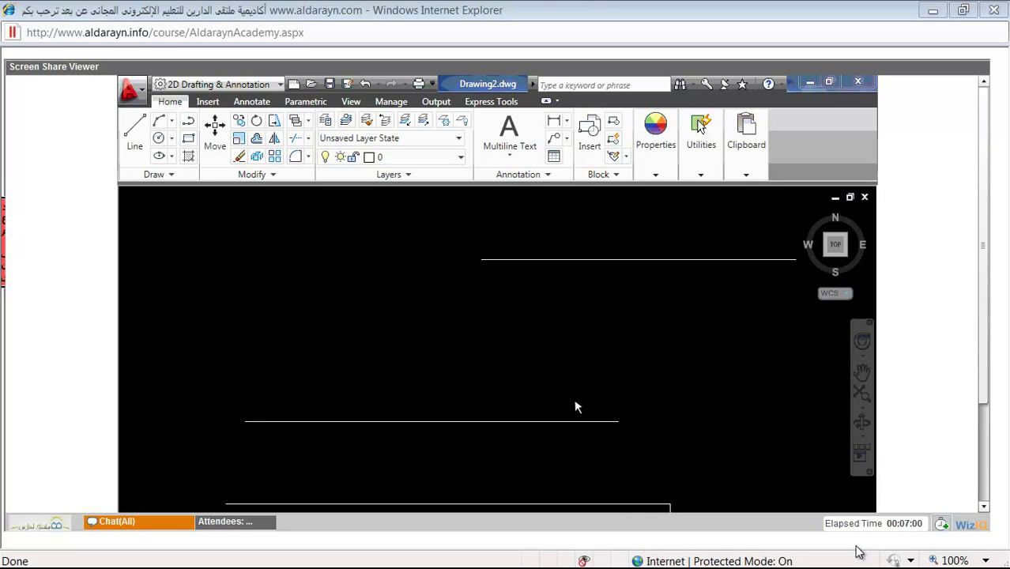
{"action": "middle_click_drag", "start_coordinate": [608, 410], "coordinate": [637, 341]}
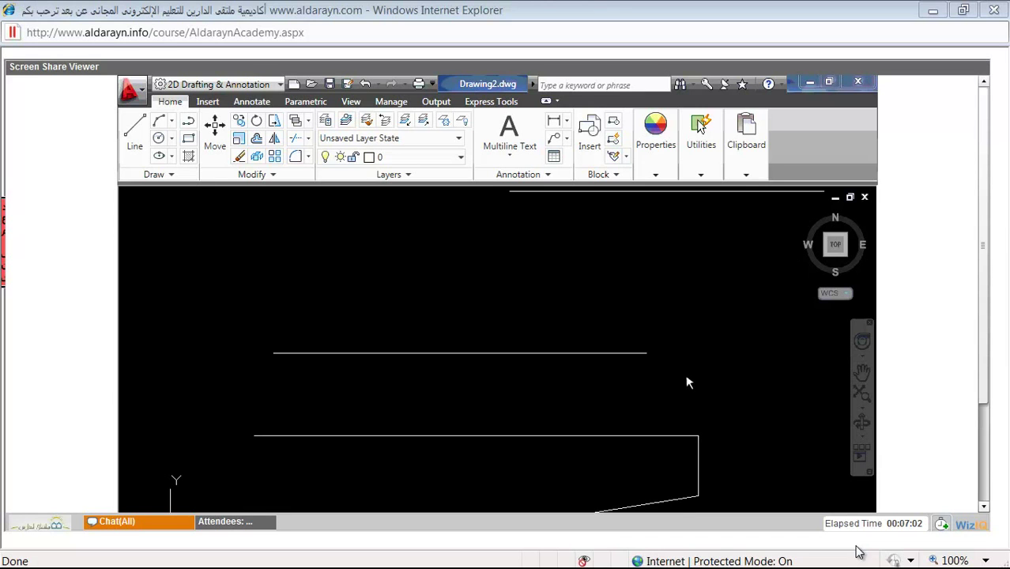
{"action": "middle_click_drag", "start_coordinate": [687, 382], "coordinate": [592, 391]}
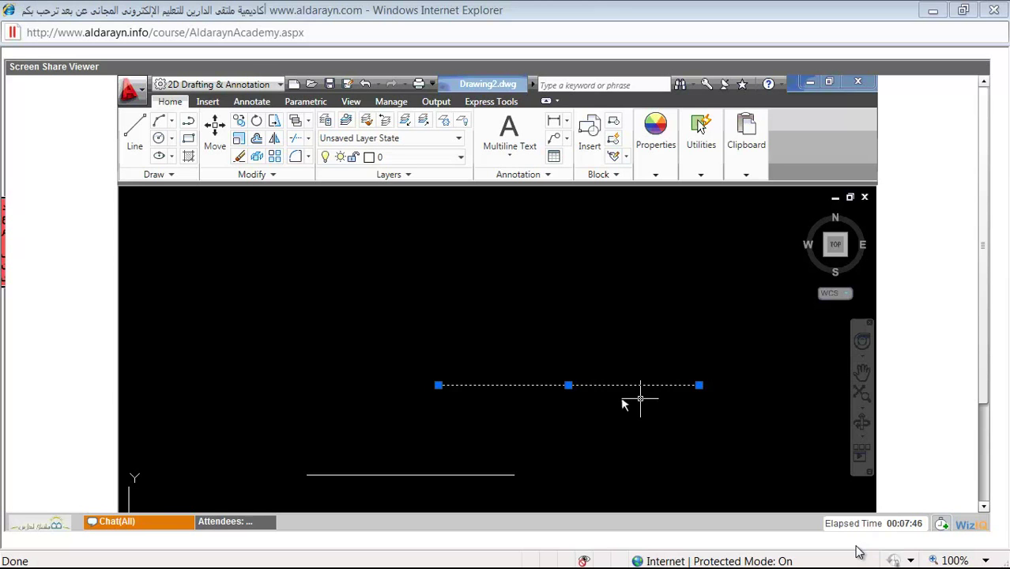
- Undo the accidental line move and start a new rectangle with REC
{"action": "key", "text": "ctrl+z"}
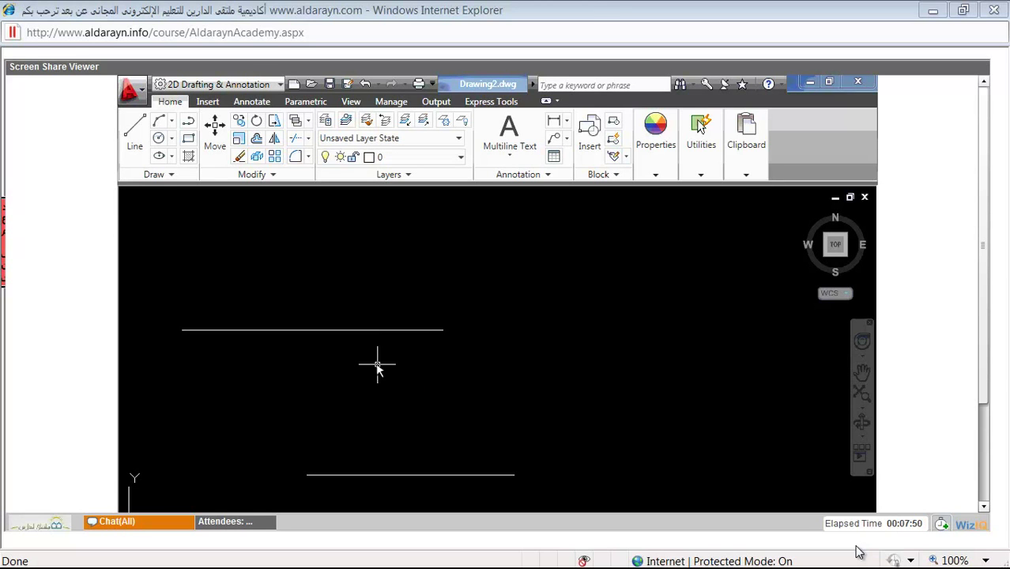
{"action": "type", "text": "rec"}
{"action": "key", "text": "Return"}
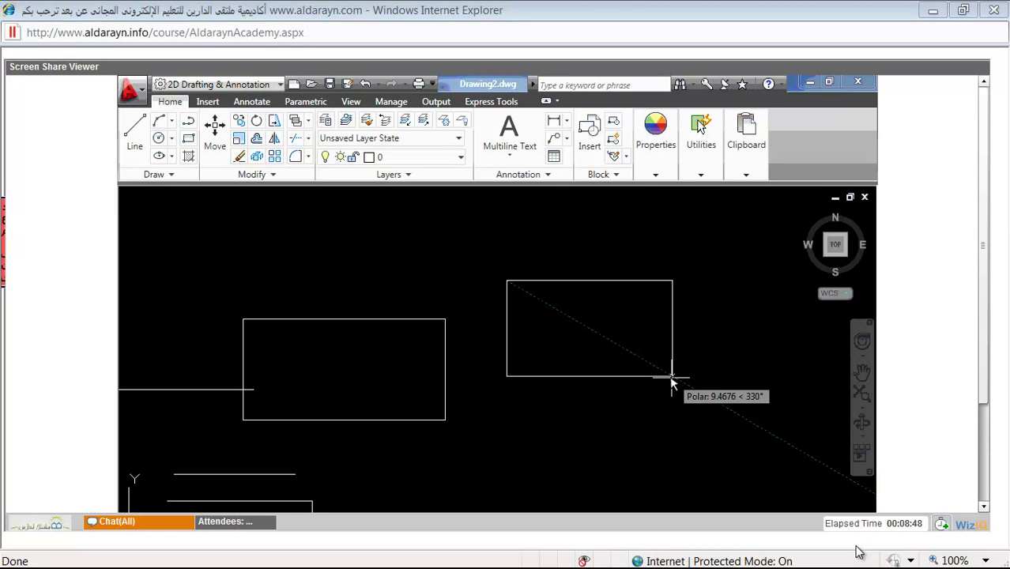
- Size the rectangle by the default area of 100, basing it on its length
{"action": "type", "text": "a"}
{"action": "key", "text": "Return"}
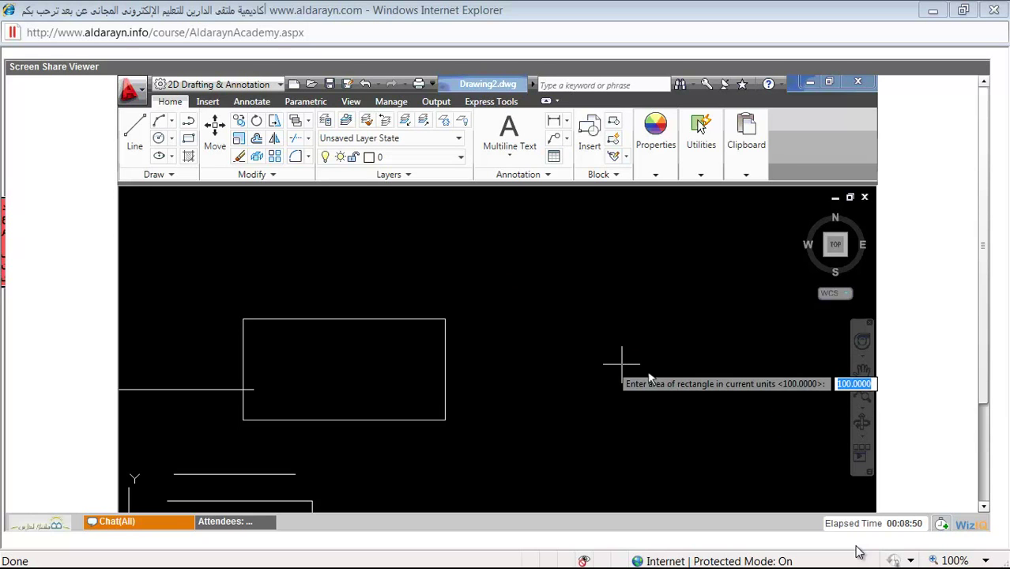
{"action": "key", "text": "Return"}
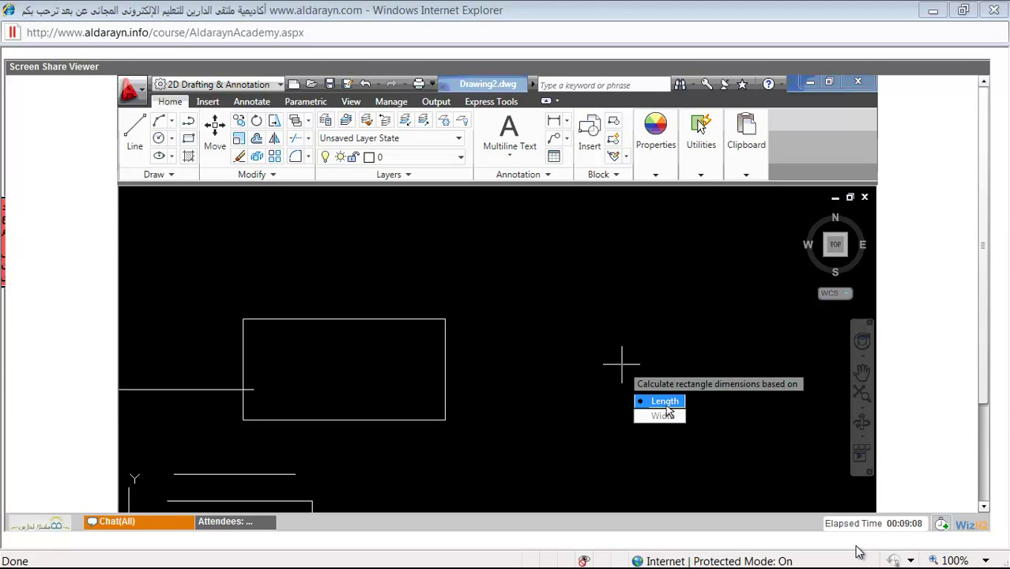
{"action": "left_click", "coordinate": [665, 403]}
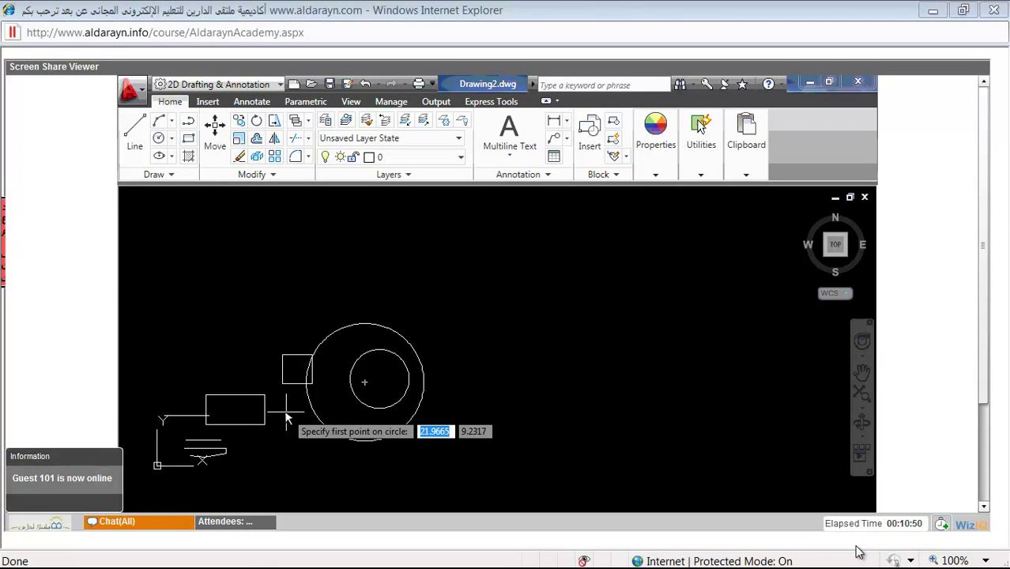
- Zoom in and pick the final tangent point completing the circle inscribed in the square
{"action": "scroll", "coordinate": [181, 385], "scroll_direction": "up", "scroll_amount": 5}
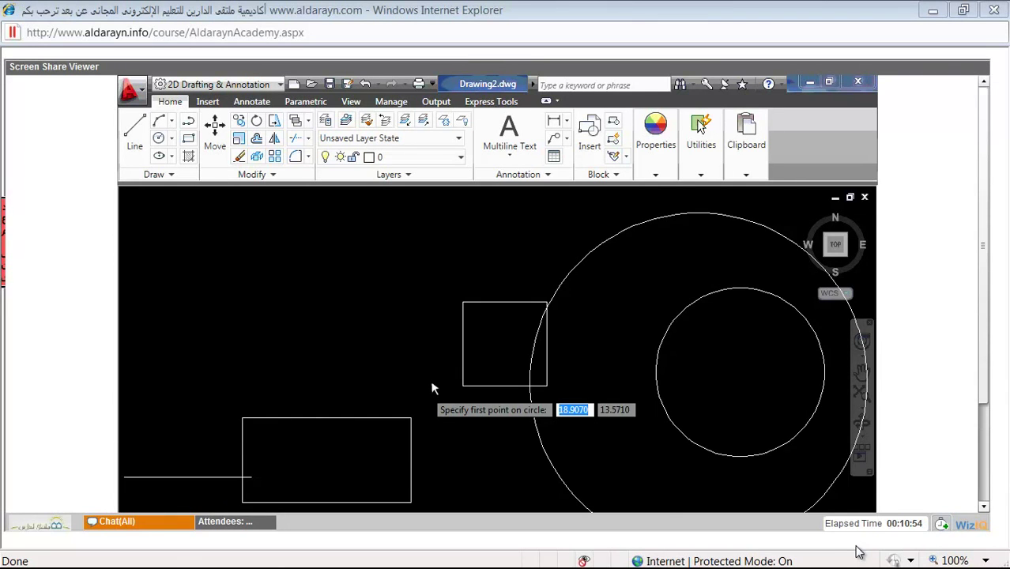
{"action": "scroll", "coordinate": [432, 388], "scroll_direction": "up", "scroll_amount": 2}
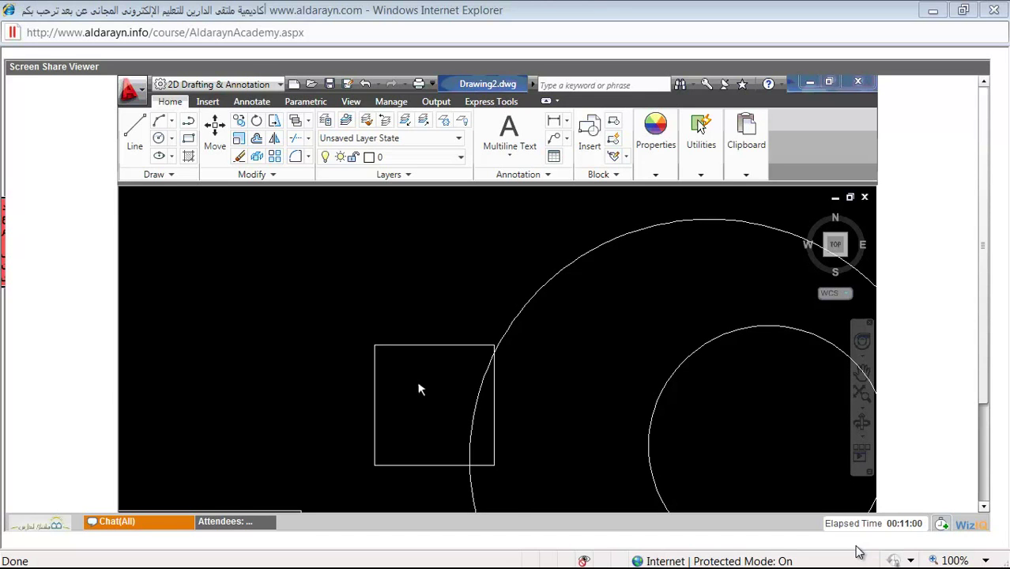
{"action": "scroll", "coordinate": [420, 389], "scroll_direction": "up", "scroll_amount": 3}
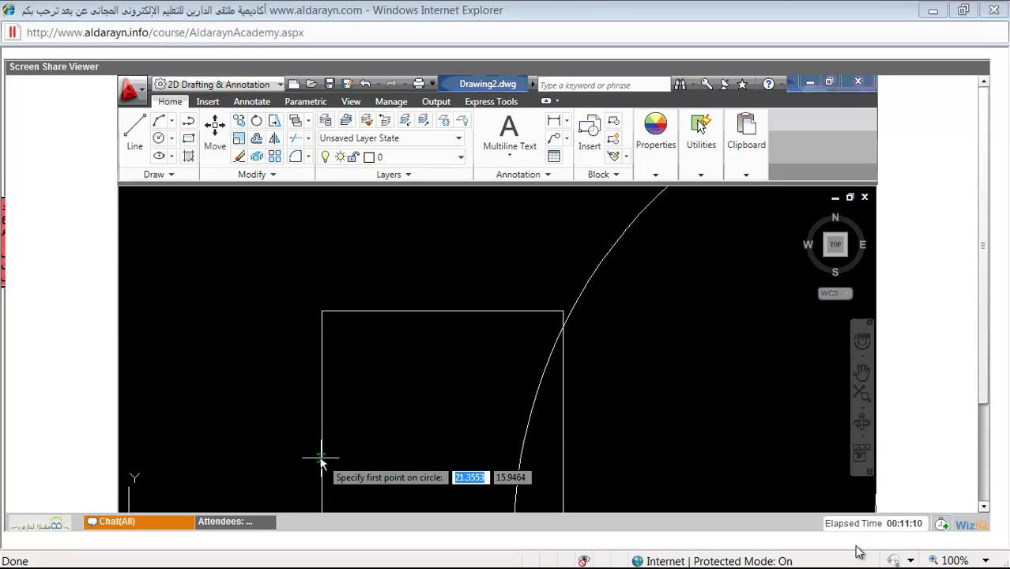
{"action": "left_click", "coordinate": [321, 461]}
- Zoom out and pan the view to find empty space for the triangle
{"action": "scroll", "coordinate": [327, 450], "scroll_direction": "down", "scroll_amount": 2}
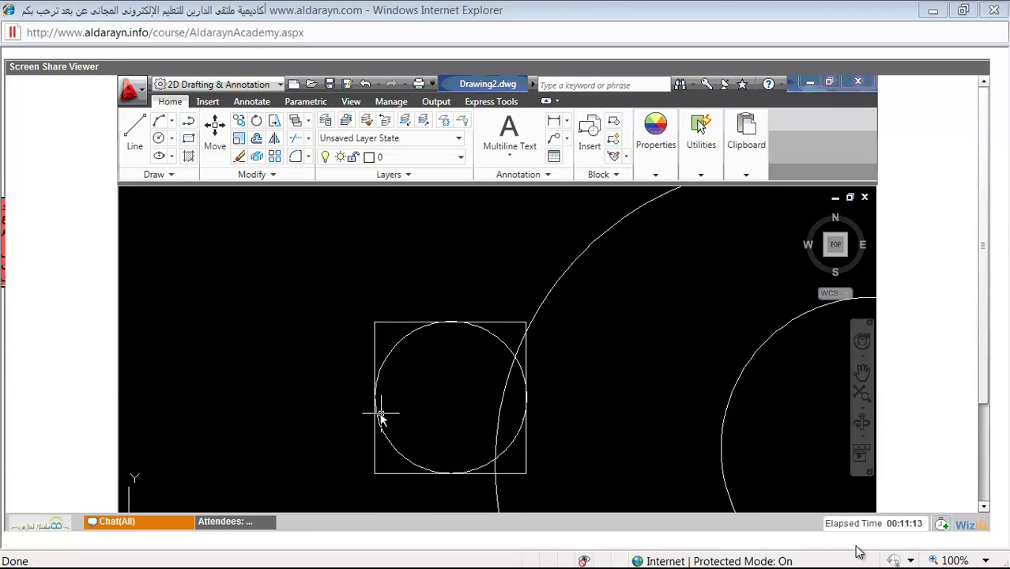
{"action": "scroll", "coordinate": [381, 412], "scroll_direction": "down", "scroll_amount": 4}
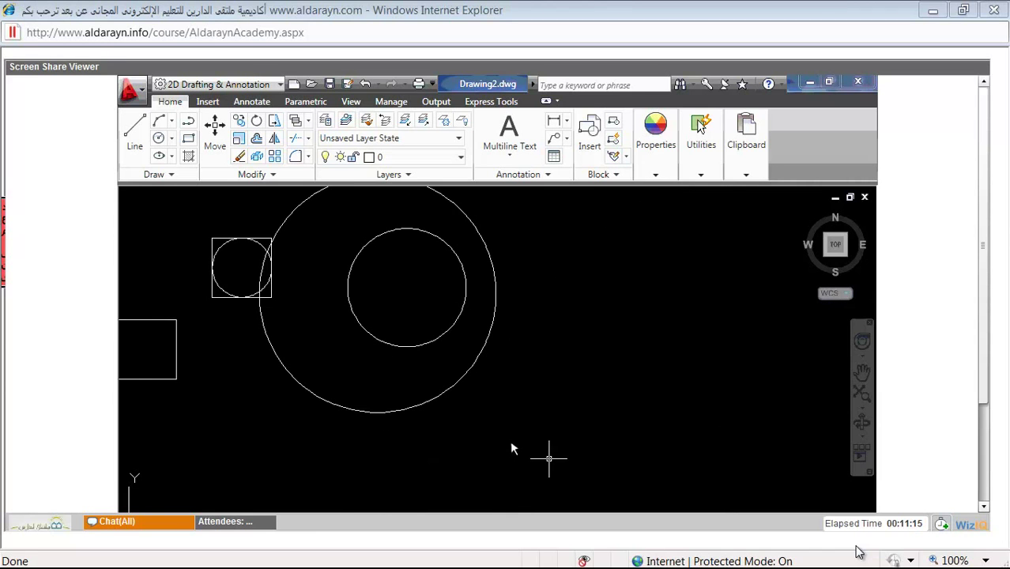
{"action": "middle_click_drag", "start_coordinate": [548, 458], "coordinate": [870, 462]}
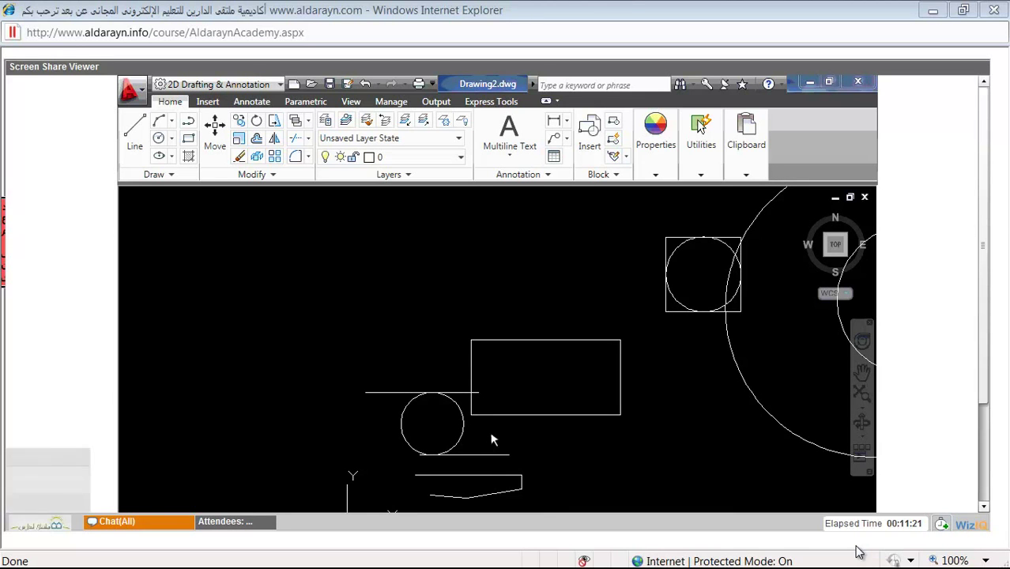
{"action": "middle_click_drag", "start_coordinate": [491, 440], "coordinate": [434, 423]}
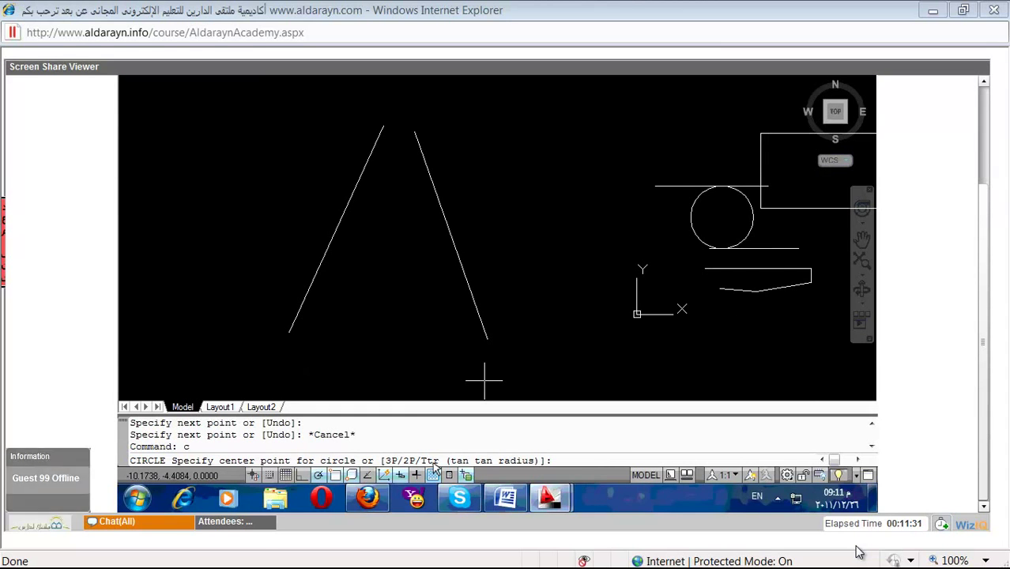
- Start a Tan, Tan, Radius circle with the left slanted line as first tangent
{"action": "type", "text": "t"}
{"action": "key", "text": "Return"}
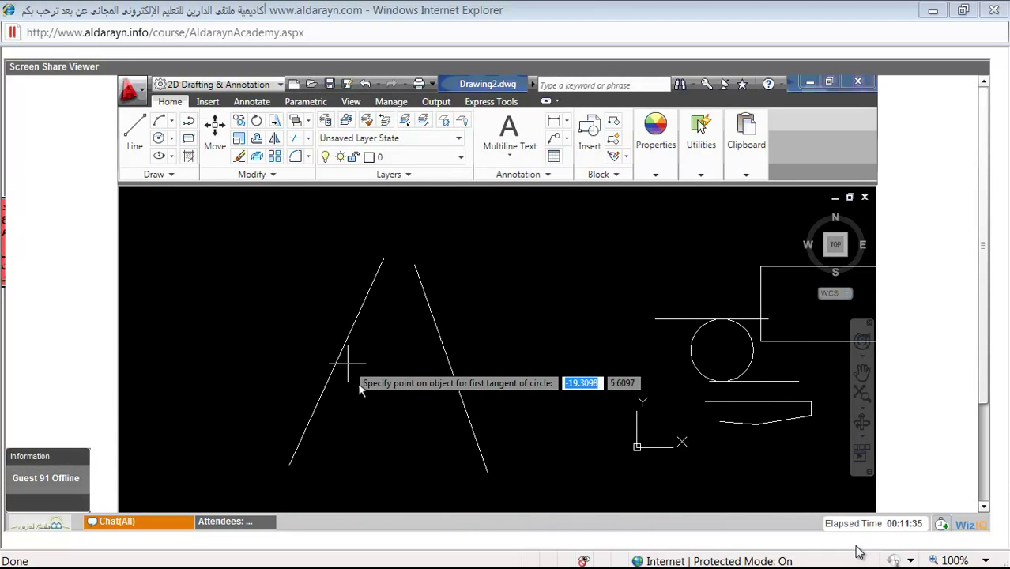
{"action": "left_click", "coordinate": [340, 358]}
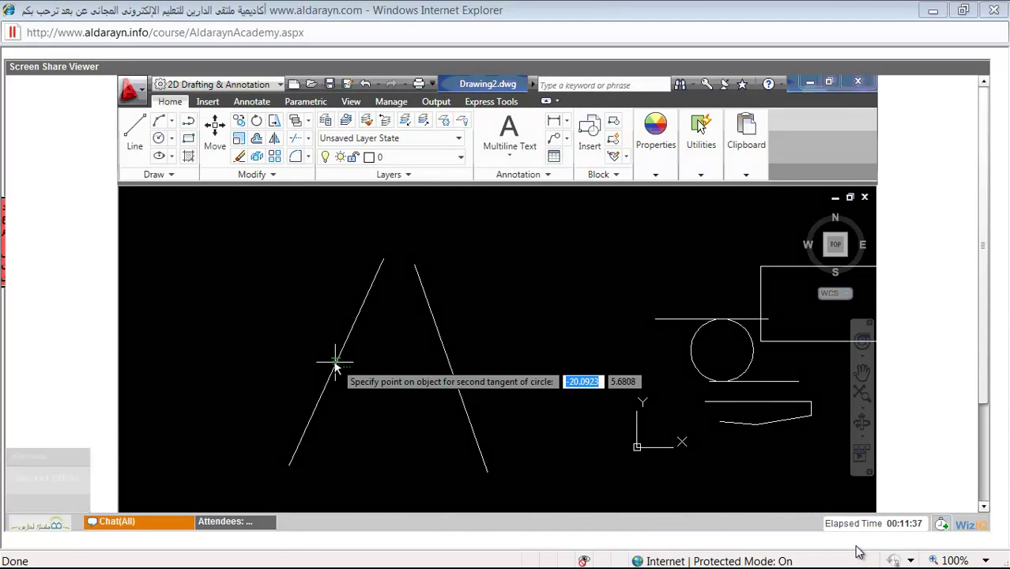
- Pick the right slanted line as the second tangent to finish the circle
{"action": "left_click", "coordinate": [448, 370]}
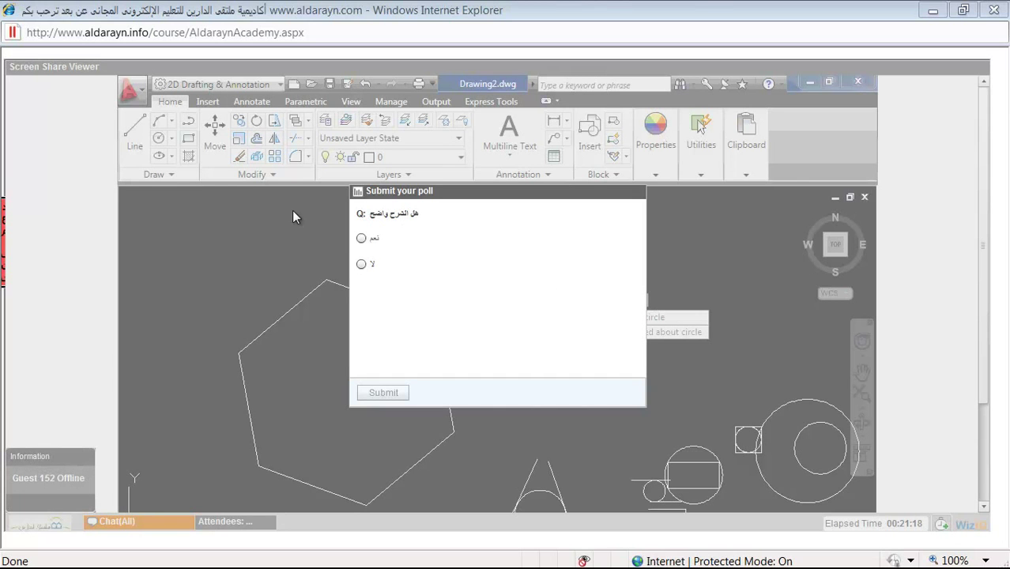
- Select نعم (yes) in the clarity poll and submit the vote
{"action": "left_click", "coordinate": [362, 239]}
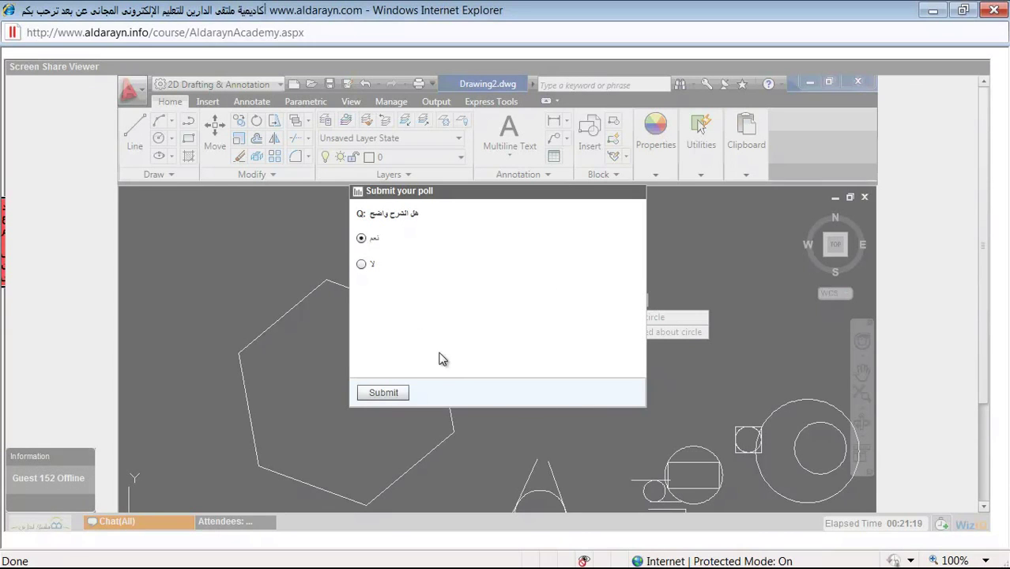
{"action": "left_click", "coordinate": [392, 391]}
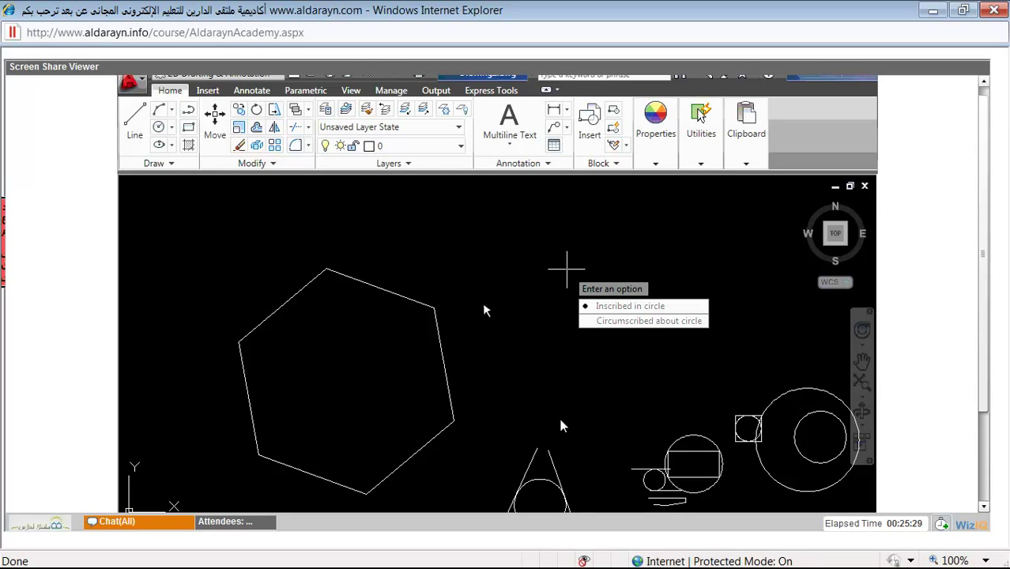
- Show the Chat(All) messages and move the chat window to the screen's right edge
{"action": "left_click", "coordinate": [170, 527]}
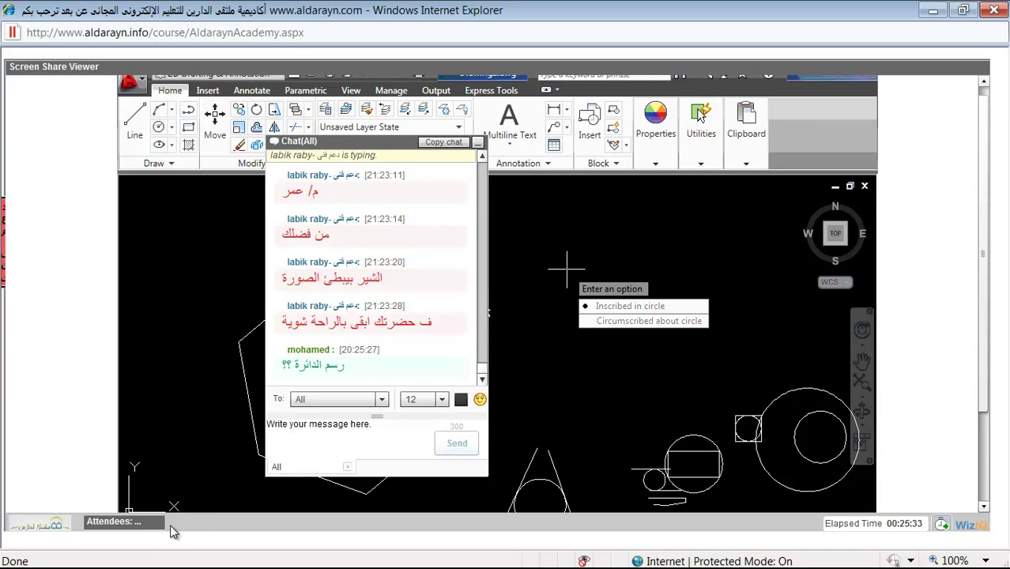
{"action": "mouse_move", "coordinate": [349, 144]}
{"action": "left_mouse_down"}
{"action": "mouse_move", "coordinate": [843, 103]}
{"action": "mouse_move", "coordinate": [840, 110]}
{"action": "left_mouse_up"}
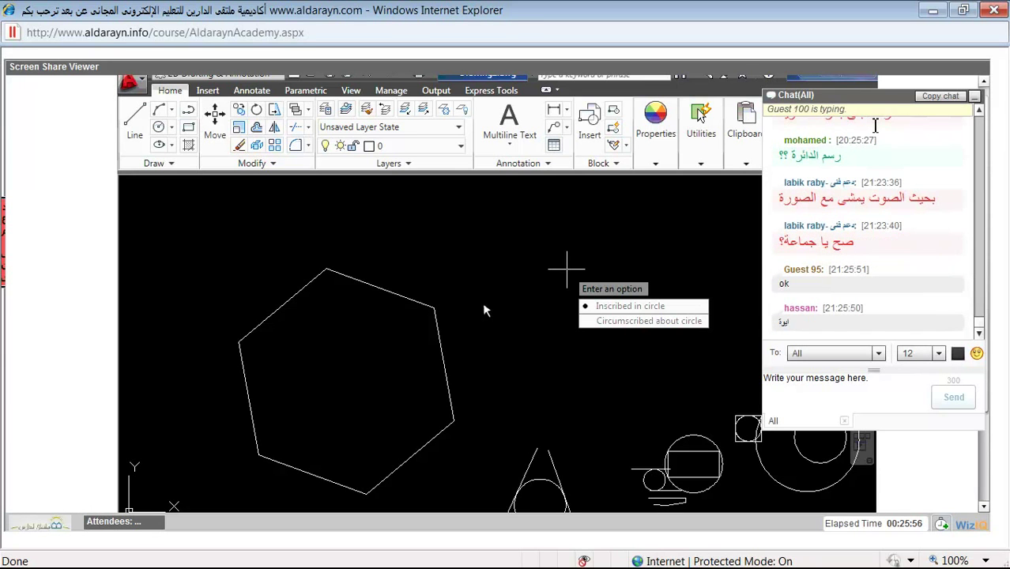
- Minimize the chat and scroll the viewer down to reveal the Model/Layout tabs
{"action": "left_click", "coordinate": [978, 97]}
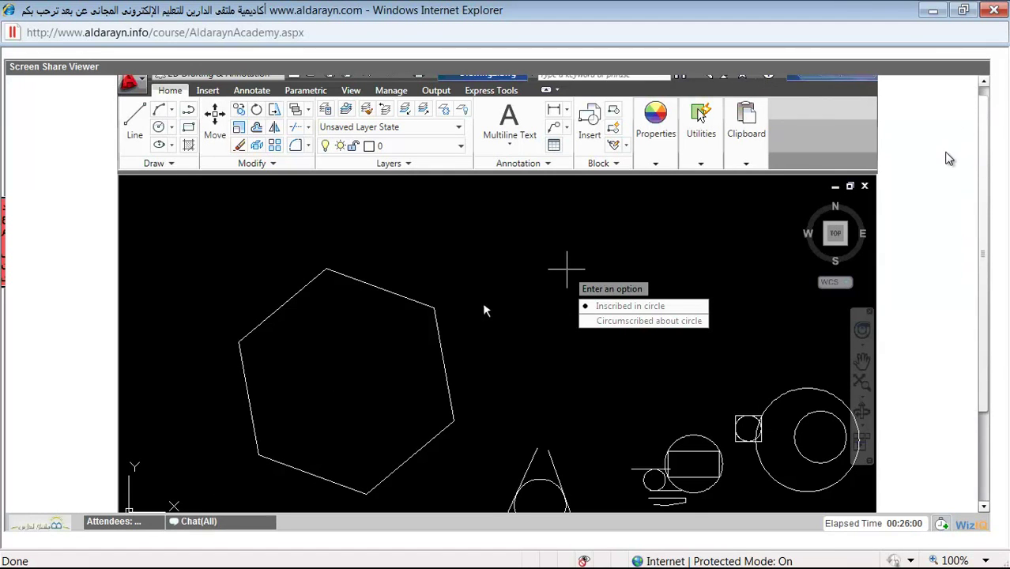
{"action": "scroll", "coordinate": [949, 158], "scroll_direction": "down", "scroll_amount": 1}
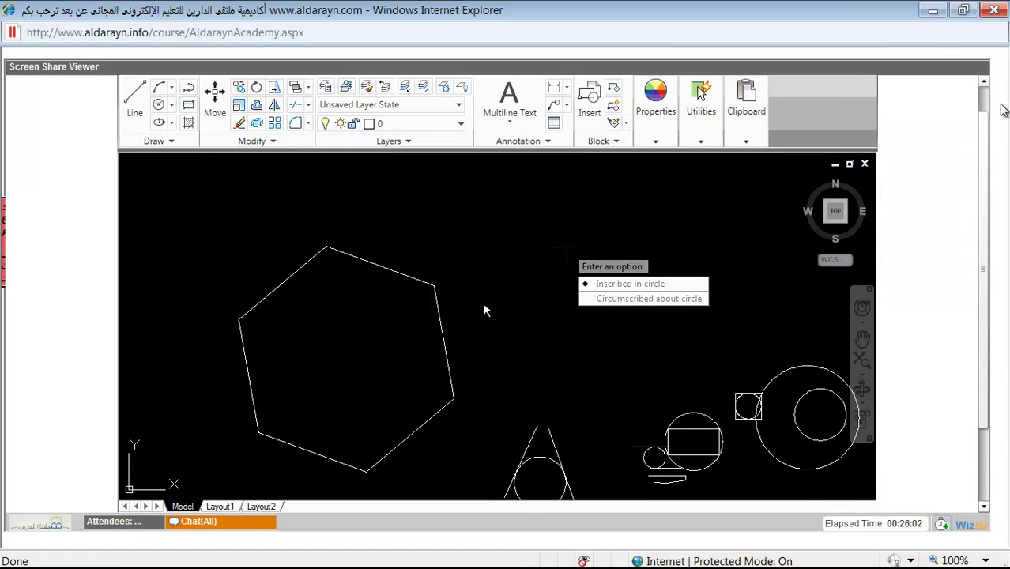
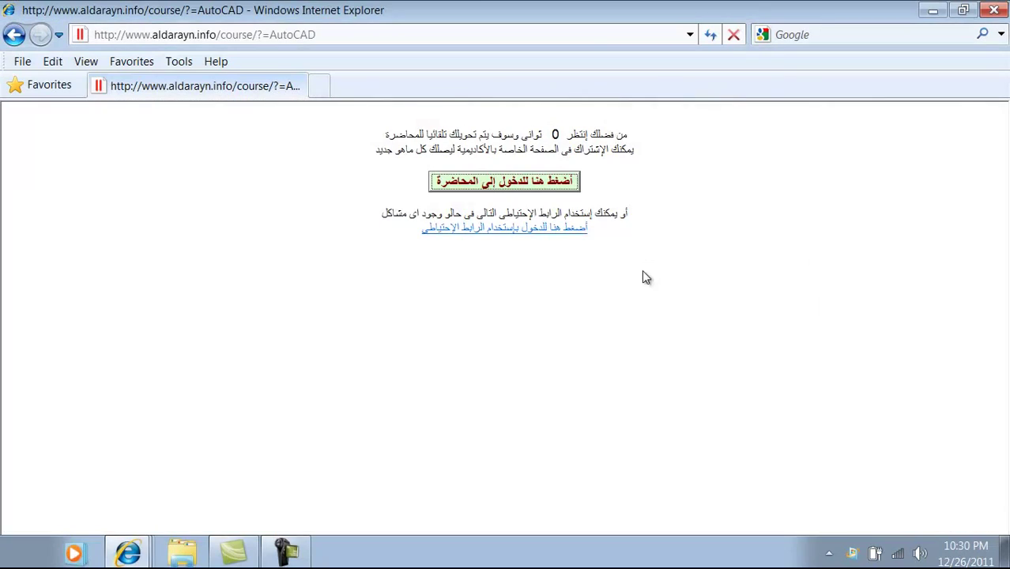
- Reopen the AldaraynAcademy lecture window from the AutoCAD course page
{"action": "left_click", "coordinate": [126, 551]}
{"action": "left_click", "coordinate": [484, 180]}
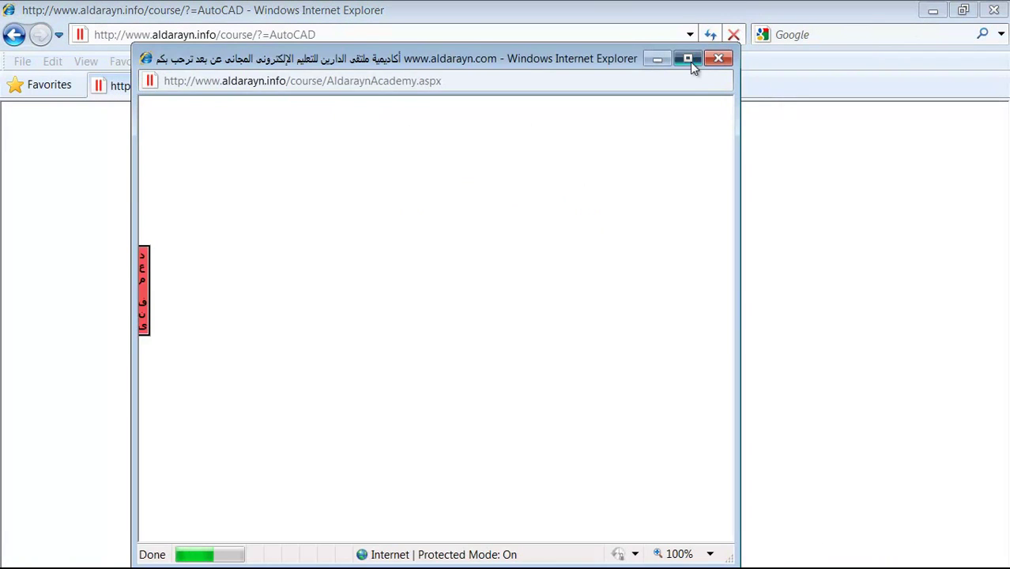
{"action": "left_click", "coordinate": [690, 62]}
- Maximize the reopened AldaraynAcademy lecture window while the classroom loads
{"action": "left_click", "coordinate": [933, 10]}
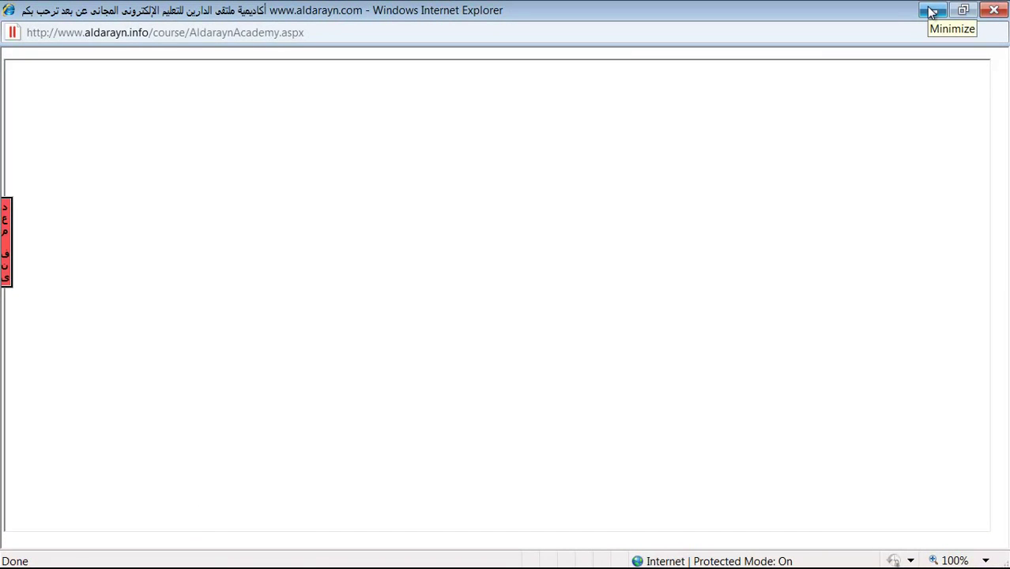
- Wait for the WizIQ classroom whiteboard and sound-check poll to load
{"action": "left_click", "coordinate": [932, 16]}
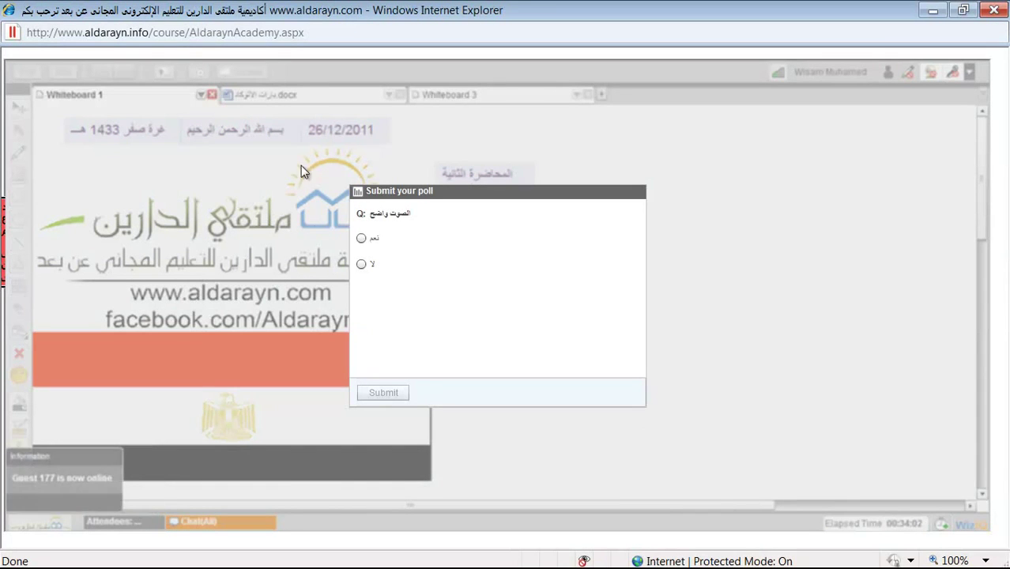
- Answer نعم (yes) in the sound-check poll and submit the vote
{"action": "left_click", "coordinate": [363, 239]}
{"action": "left_click", "coordinate": [390, 396]}
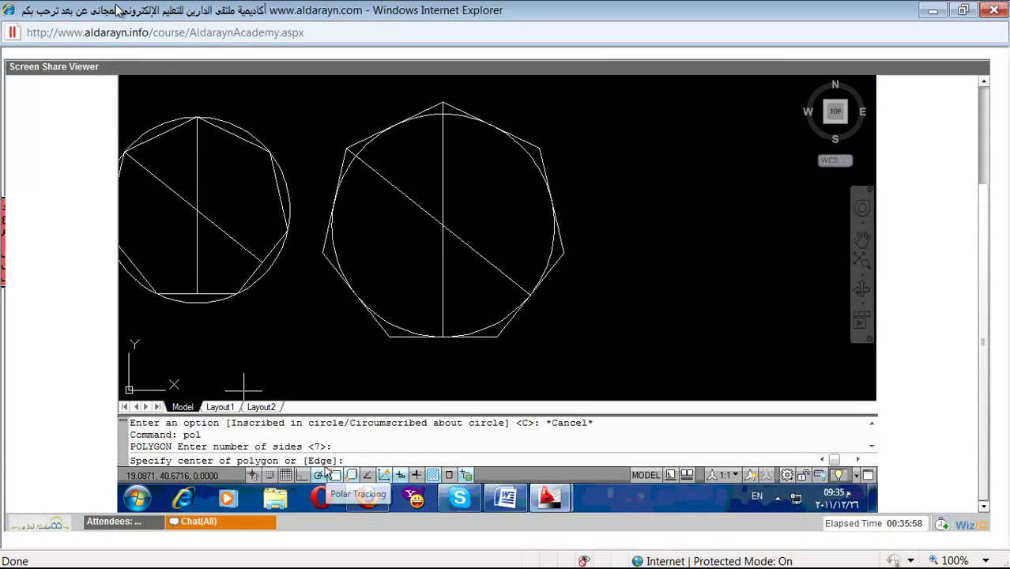
- Draw a seven-sided polygon by its Edge, picking two endpoints beside the circles
{"action": "type", "text": "e"}
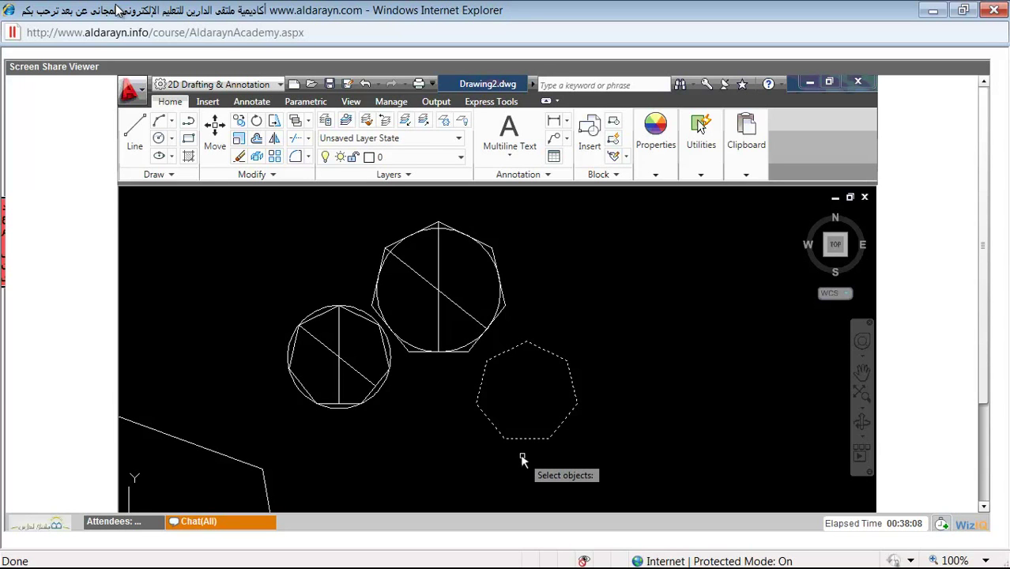
- Move the heptagon onto the outline's top vertex, then start moving the circle and lines
{"action": "key", "text": "Return"}
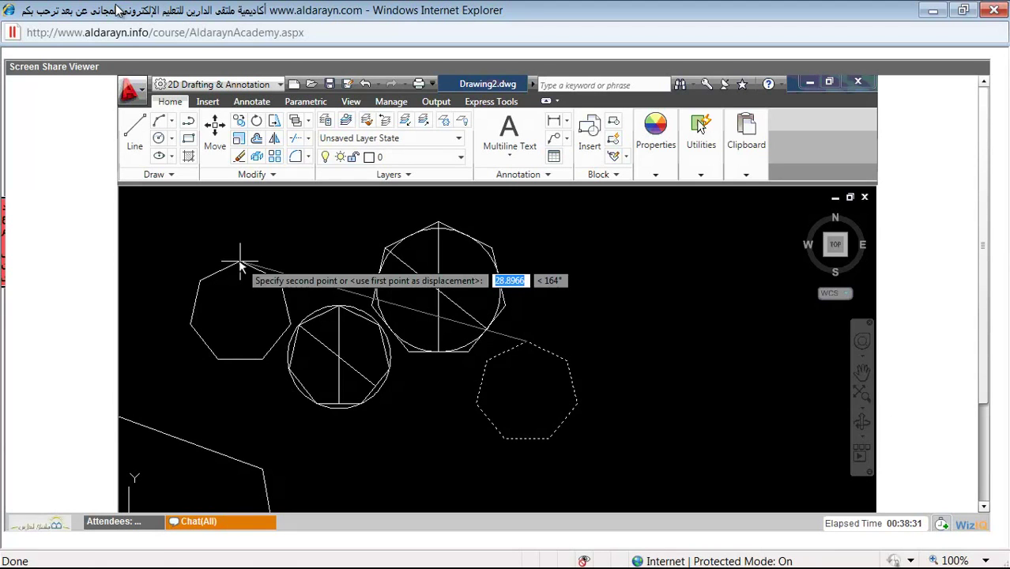
{"action": "middle_click_drag", "start_coordinate": [239, 268], "coordinate": [546, 137]}
{"action": "left_click", "coordinate": [356, 248]}
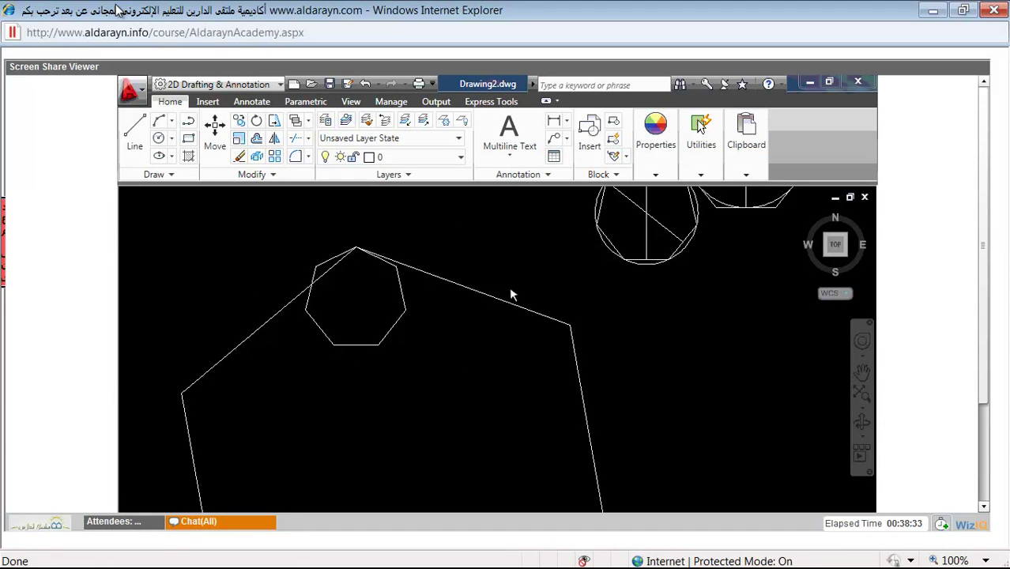
{"action": "middle_click_drag", "start_coordinate": [357, 379], "coordinate": [340, 352]}
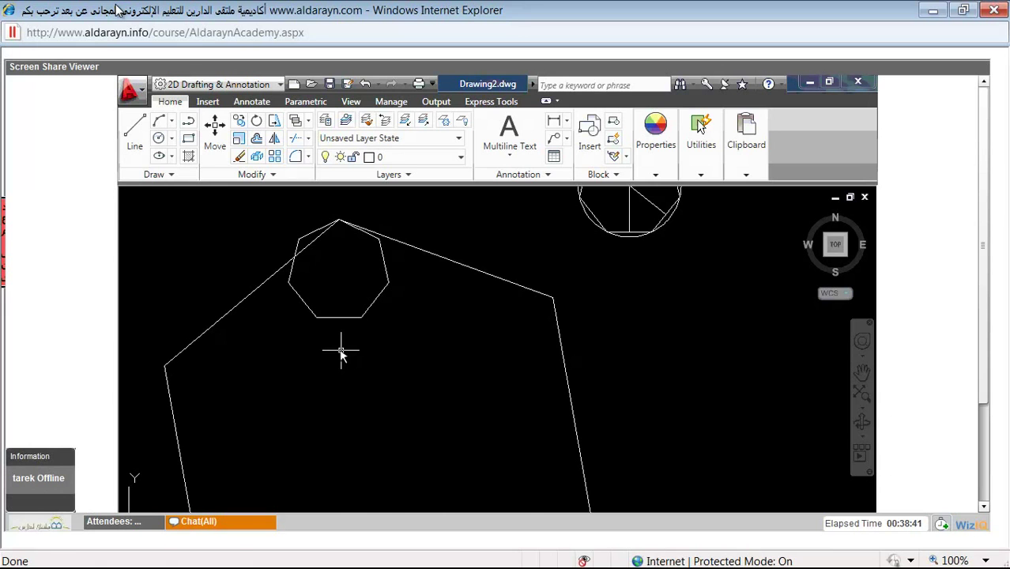
{"action": "type", "text": "m"}
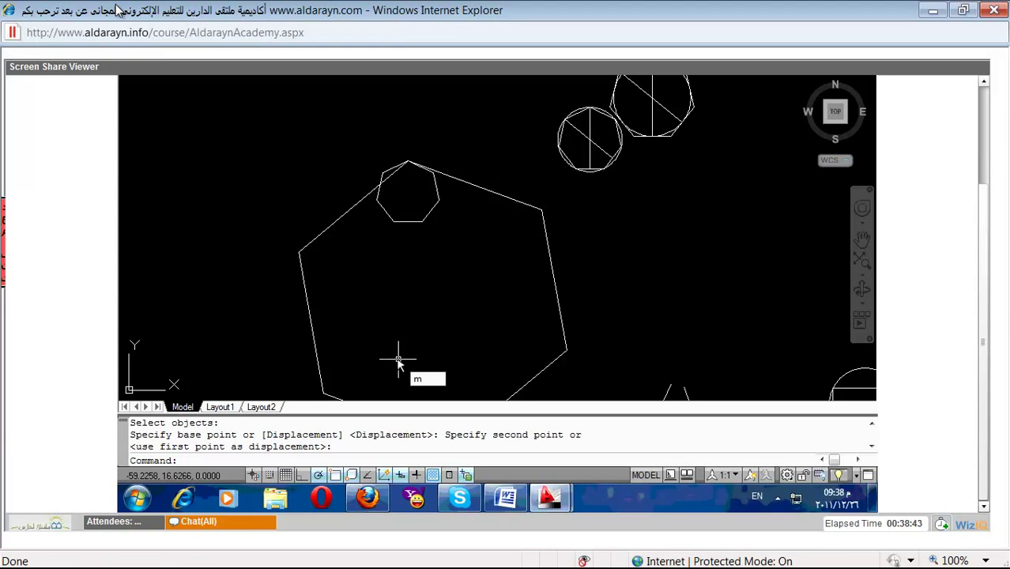
{"action": "key", "text": "Return"}
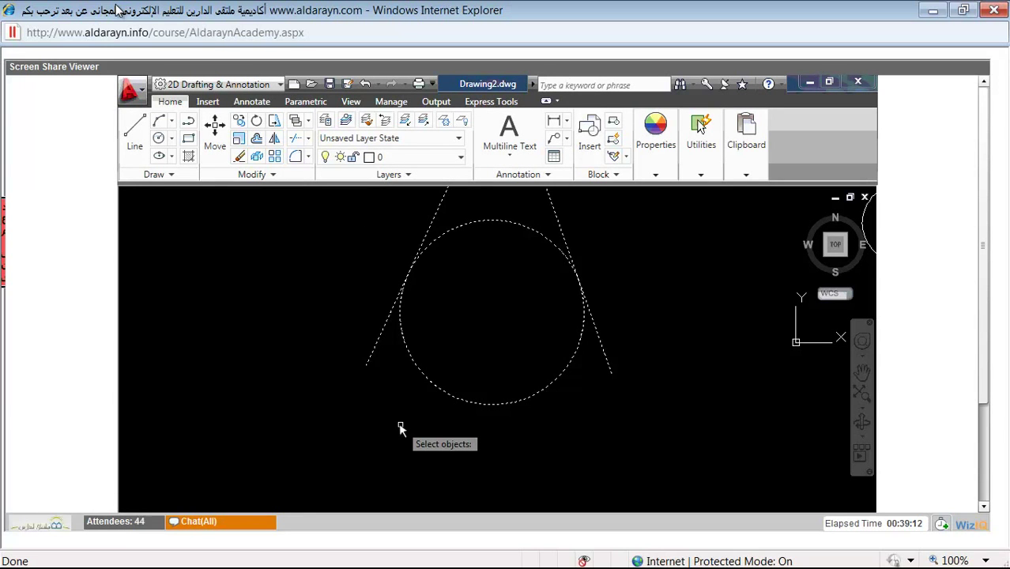
- Relocate the circle and its two tangent lines just below the large outline
{"action": "key", "text": "Return"}
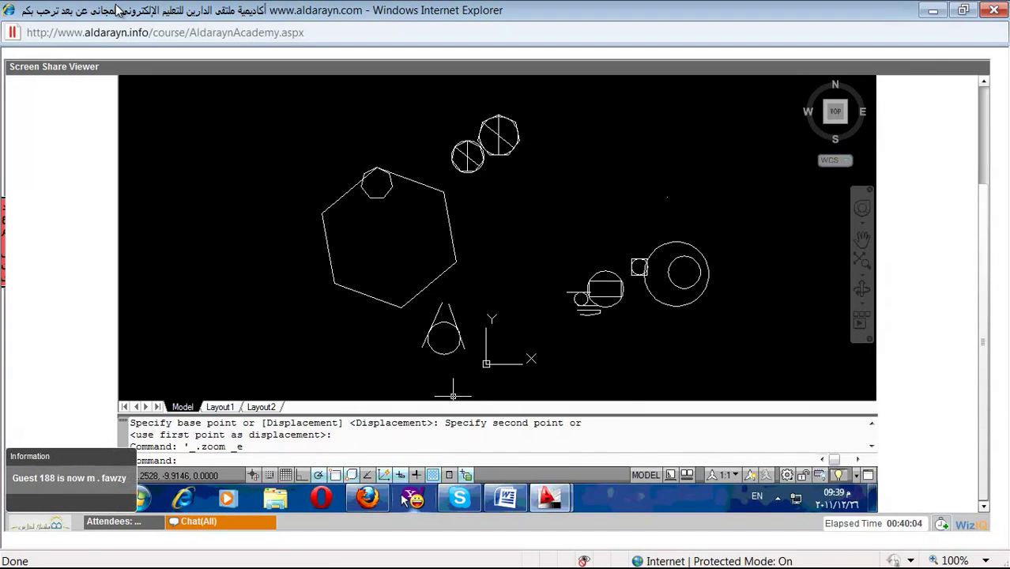
- Bring the WizIQ classroom browser window with the chat to the front
{"action": "left_click", "coordinate": [368, 500]}
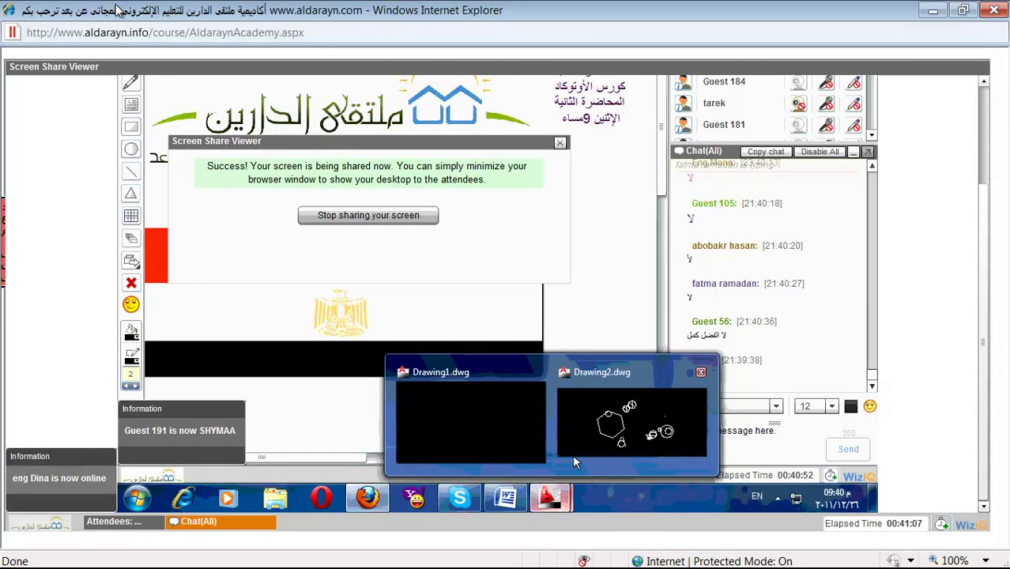
- Return to the Drawing2.dwg window from the AutoCAD taskbar preview
{"action": "left_click", "coordinate": [574, 458]}
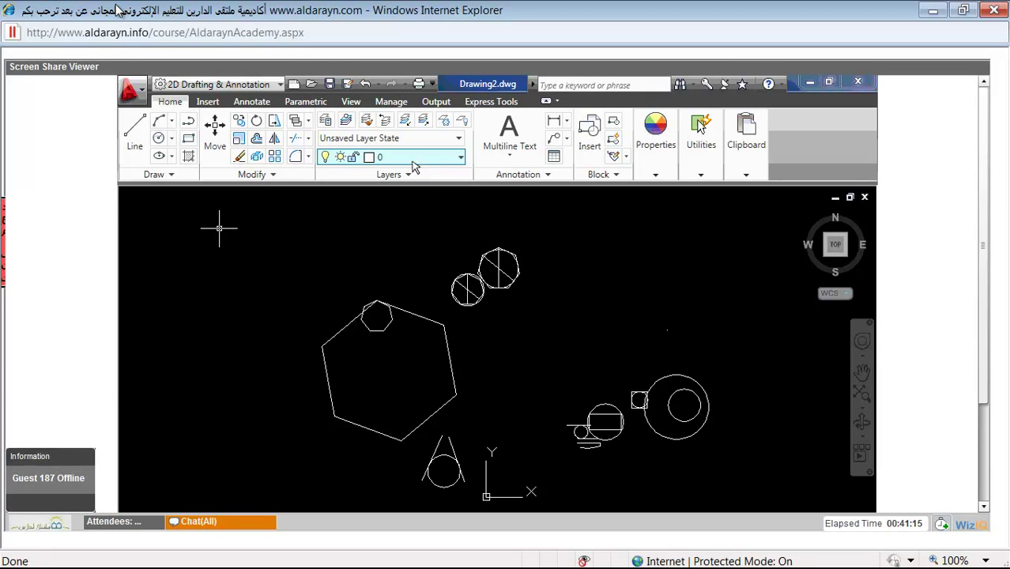
{"action": "scroll", "coordinate": [458, 347], "scroll_direction": "down", "scroll_amount": 1}
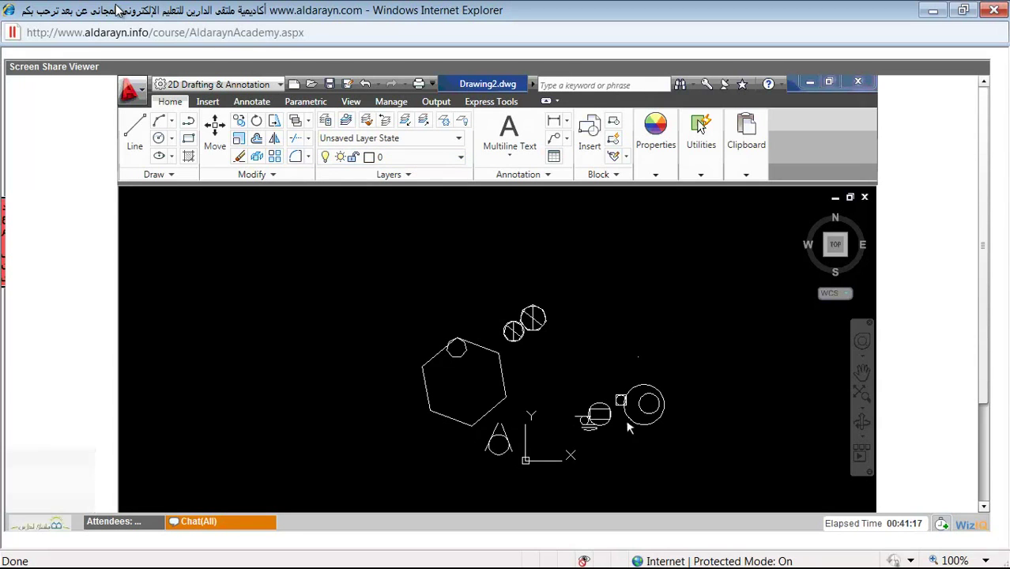
{"action": "scroll", "coordinate": [458, 347], "scroll_direction": "down", "scroll_amount": 1}
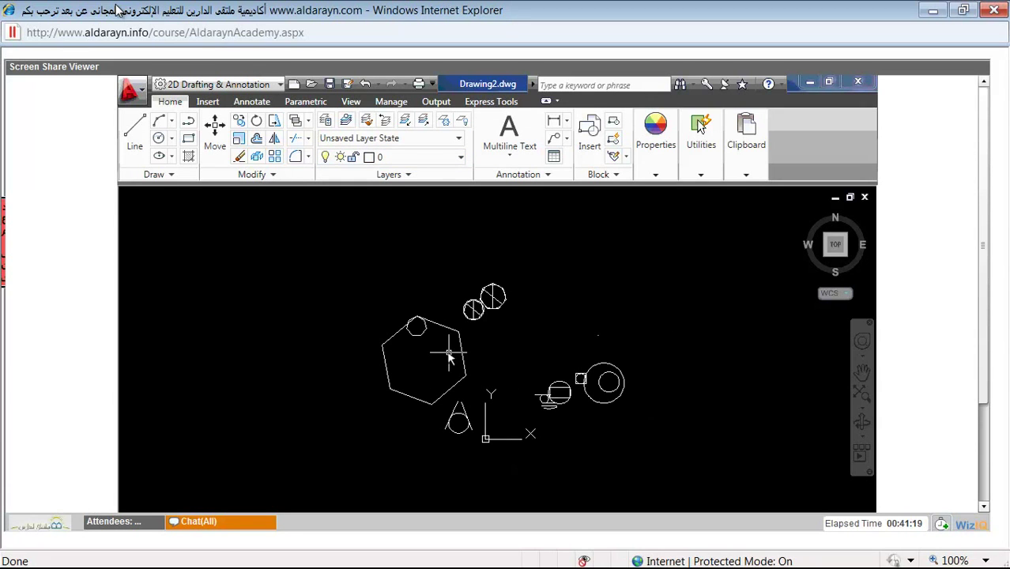
{"action": "scroll", "coordinate": [449, 384], "scroll_direction": "up", "scroll_amount": 2}
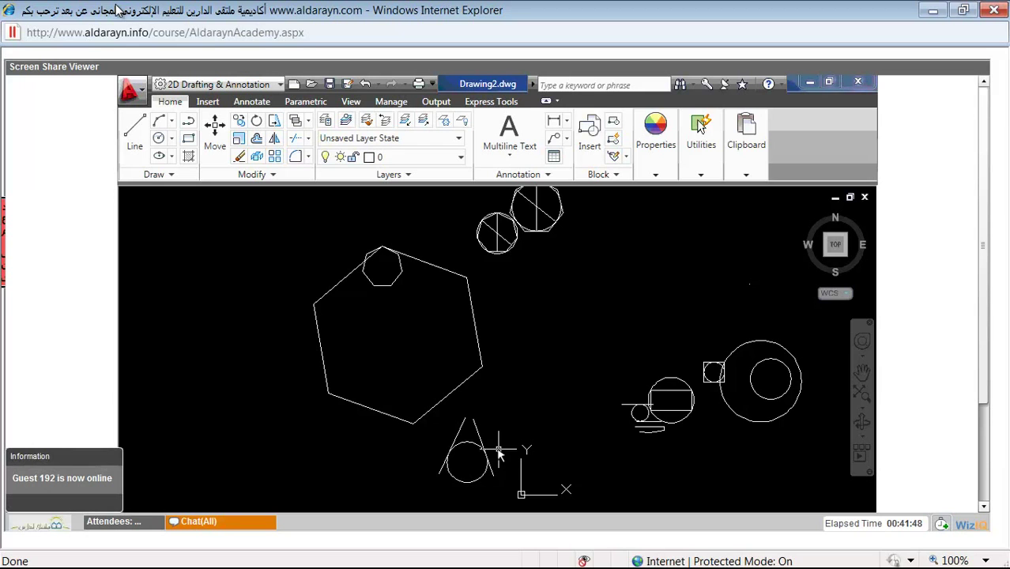
{"action": "middle_click_drag", "start_coordinate": [498, 452], "coordinate": [501, 412]}
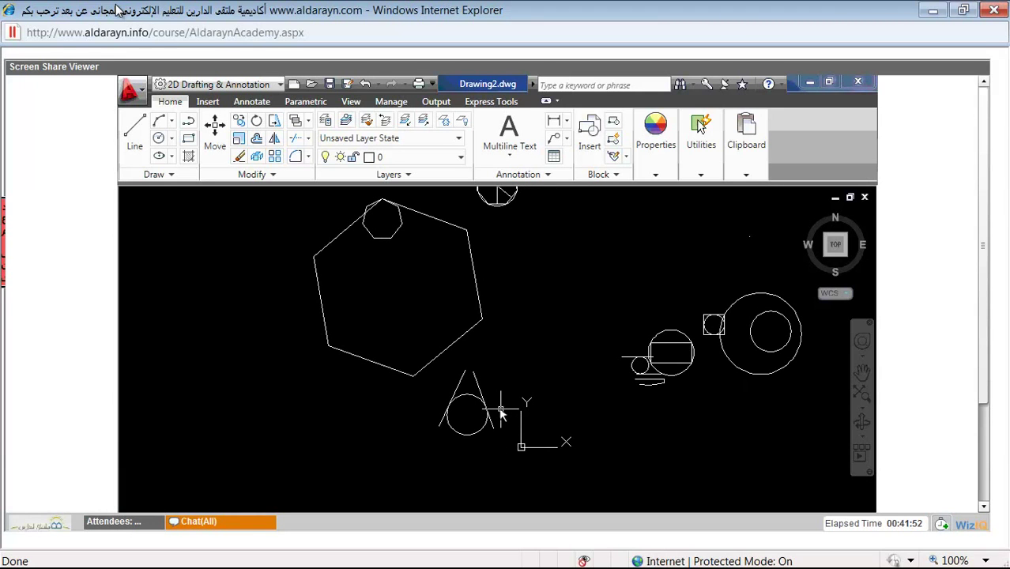
- Copy the circled heptagon to three new spots around the drawing
{"action": "scroll", "coordinate": [500, 411], "scroll_direction": "up", "scroll_amount": 3}
{"action": "left_click", "coordinate": [581, 333]}
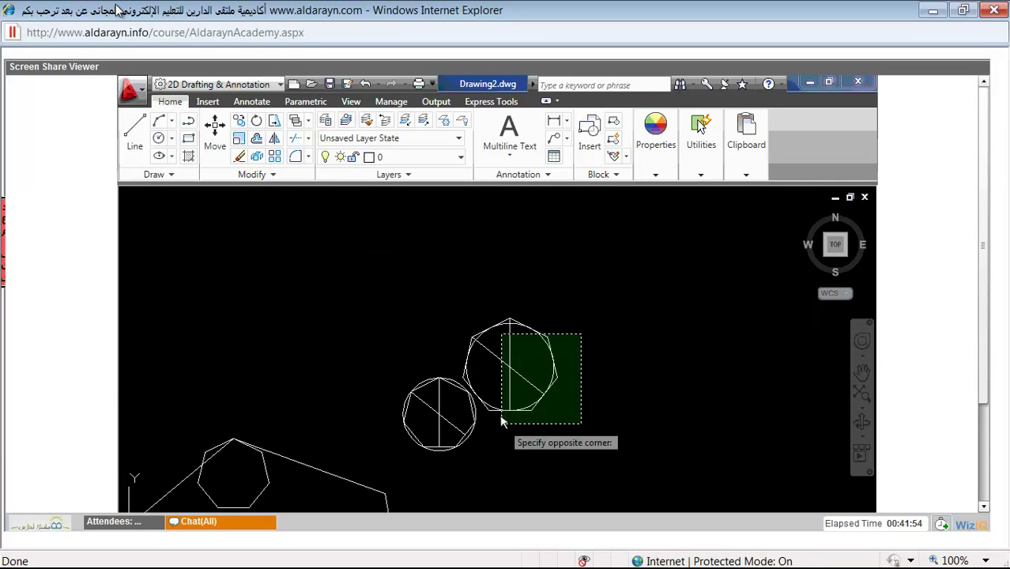
{"action": "left_click", "coordinate": [502, 423]}
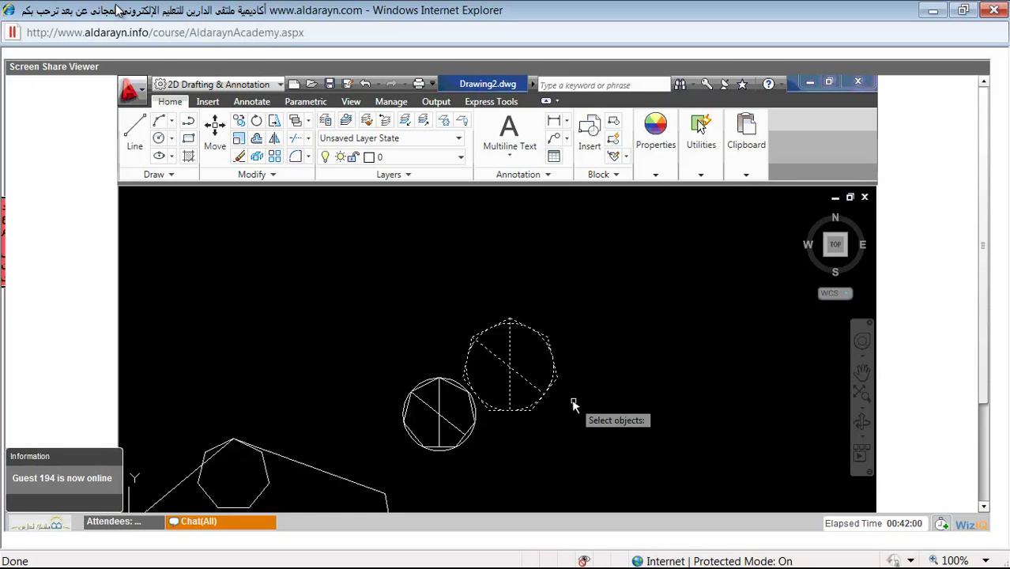
{"action": "left_click", "coordinate": [743, 418]}
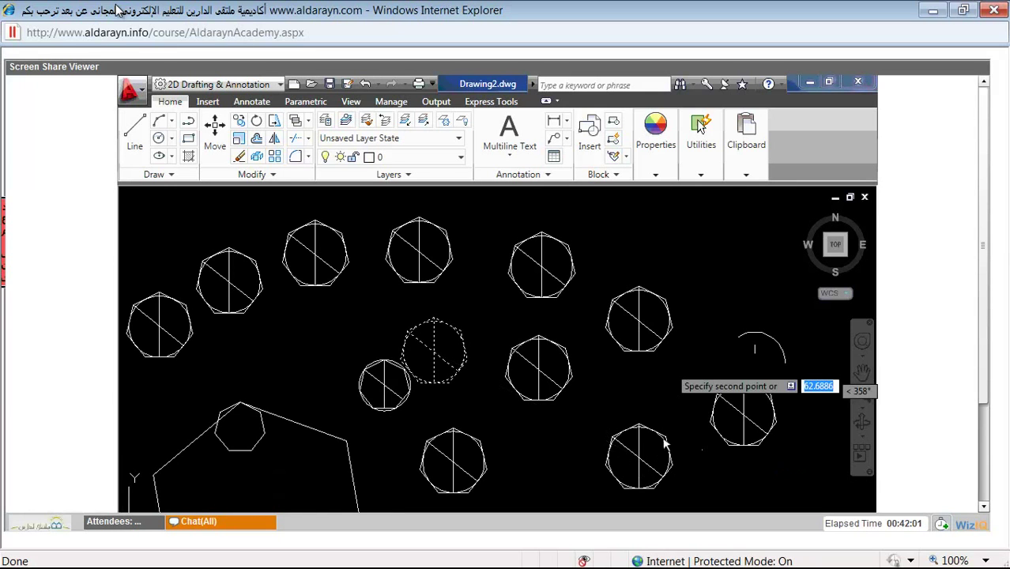
{"action": "left_click", "coordinate": [765, 314]}
{"action": "left_click", "coordinate": [644, 253]}
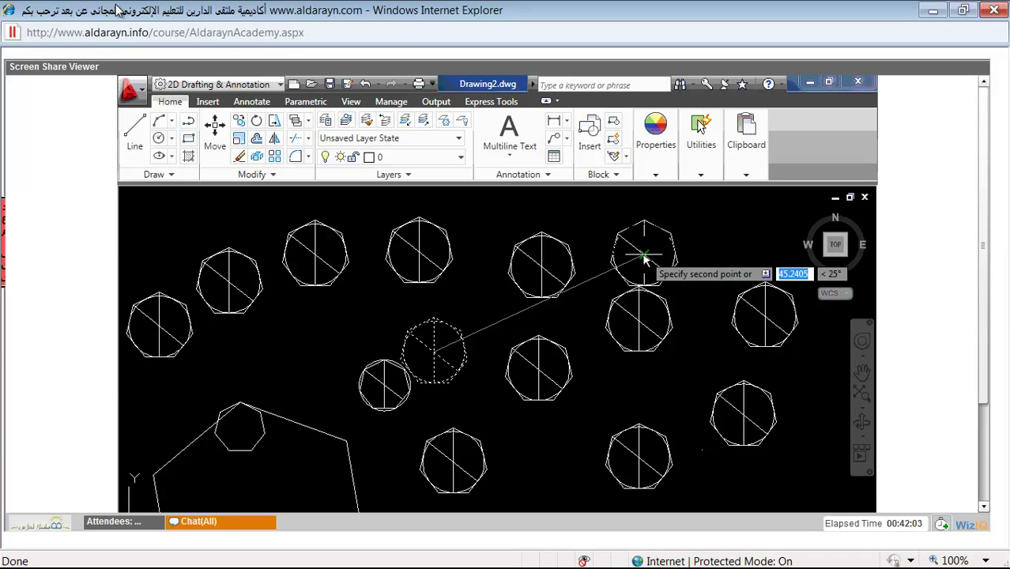
{"action": "key", "text": "Return"}
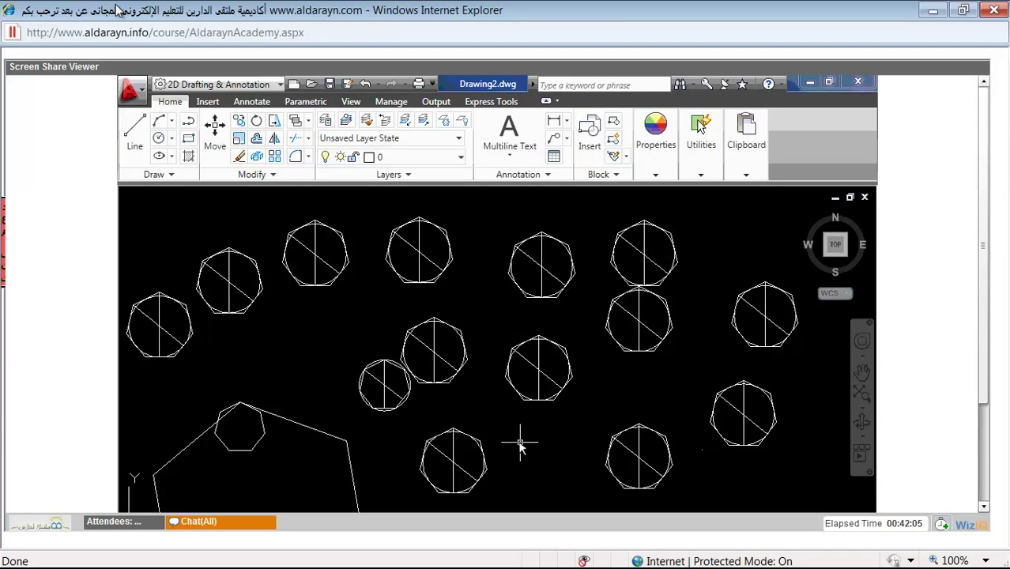
{"action": "scroll", "coordinate": [520, 447], "scroll_direction": "down", "scroll_amount": 3}
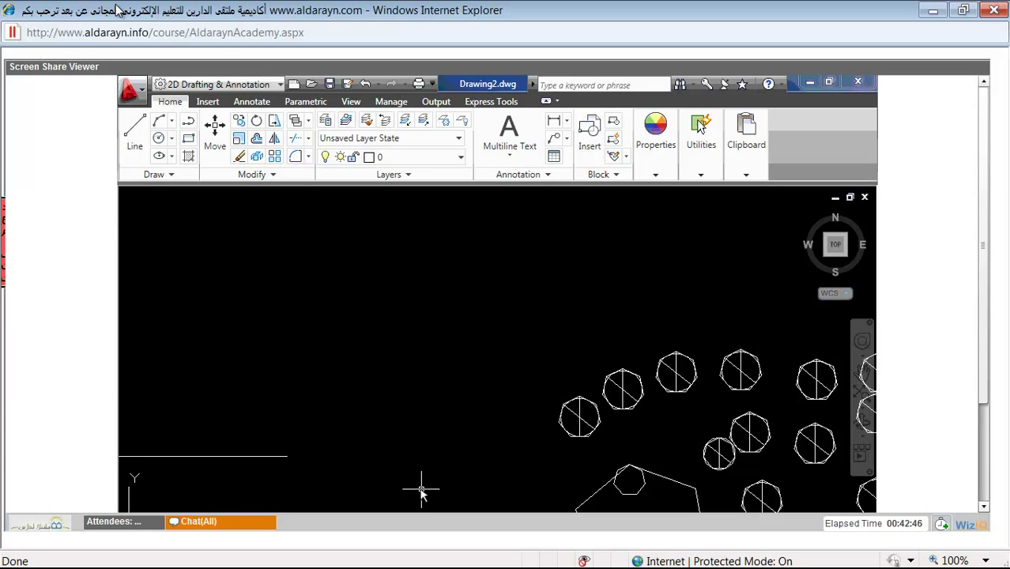
- Move one circled heptagon so its left vertex sits on the horizontal line's endpoint
{"action": "key", "text": "Return"}
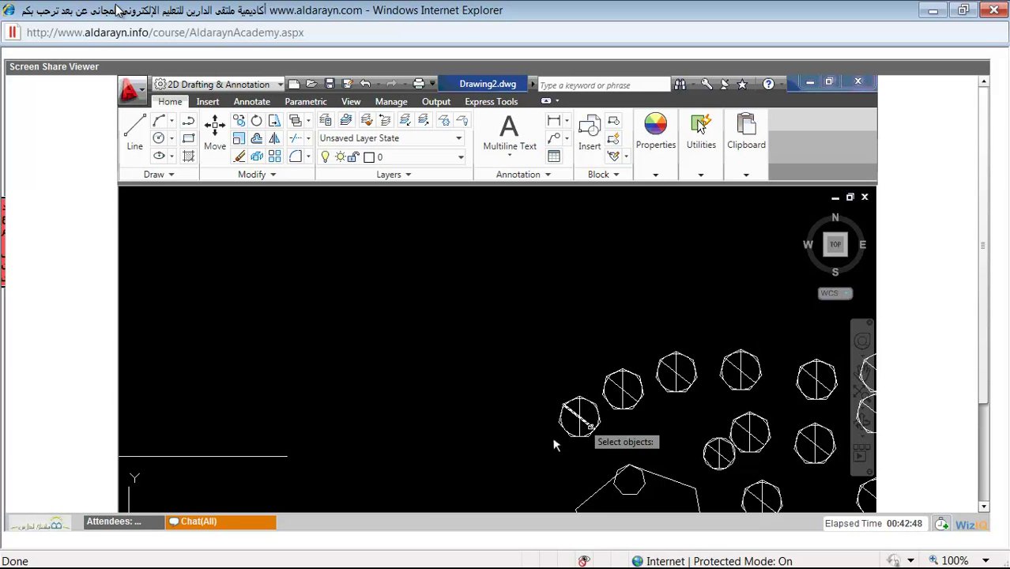
{"action": "scroll", "coordinate": [583, 427], "scroll_direction": "up", "scroll_amount": 2}
{"action": "left_click", "coordinate": [583, 419]}
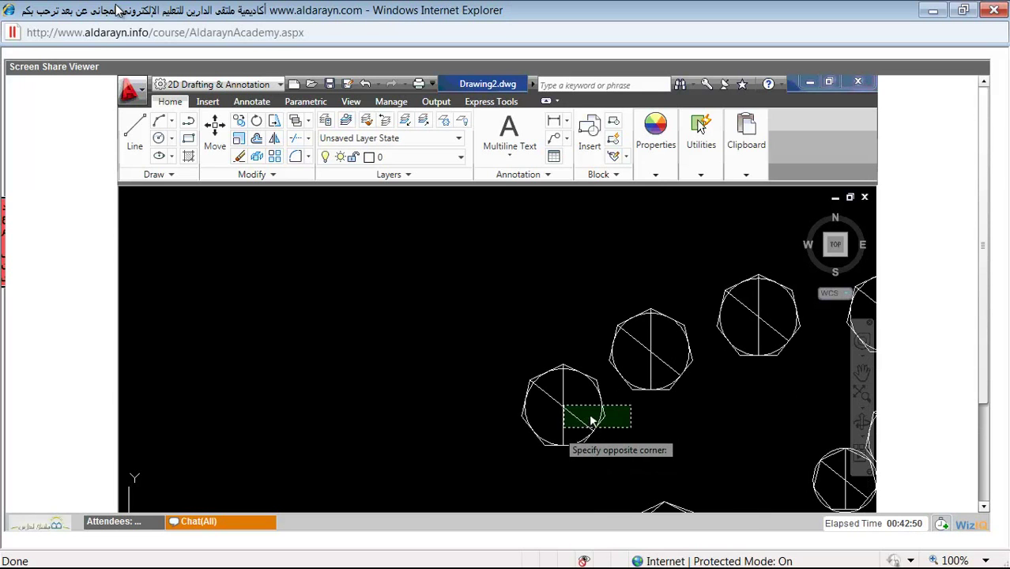
{"action": "key", "text": "Return"}
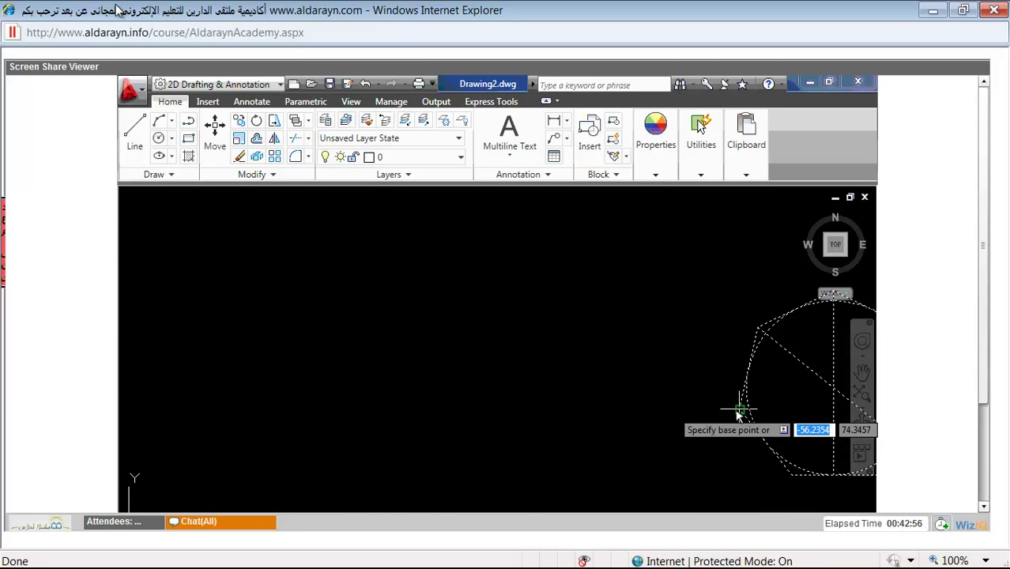
{"action": "left_click", "coordinate": [739, 411]}
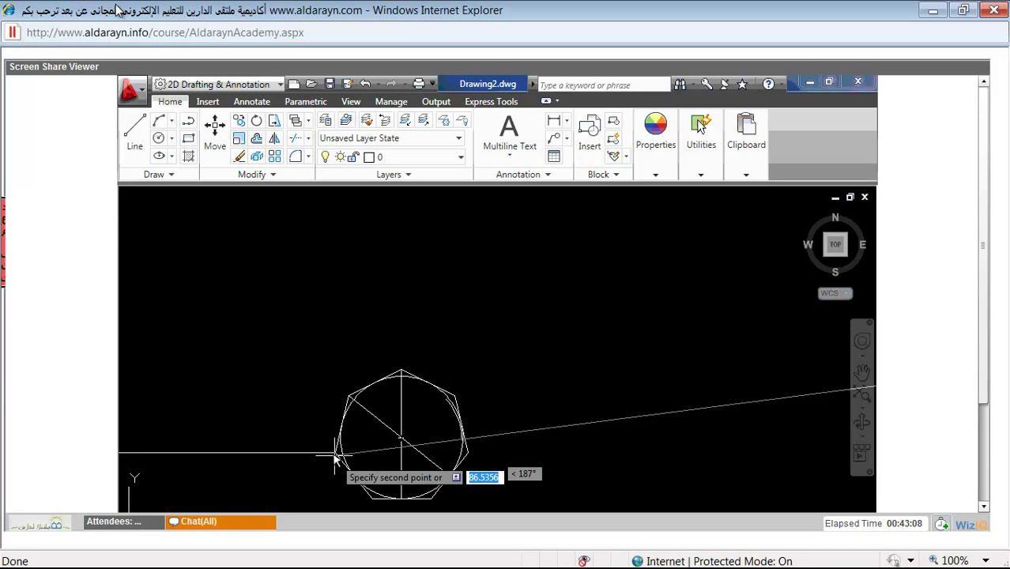
{"action": "key", "text": "Escape"}
{"action": "scroll", "coordinate": [336, 457], "scroll_direction": "down", "scroll_amount": 3}
{"action": "scroll", "coordinate": [537, 466], "scroll_direction": "up", "scroll_amount": 6}
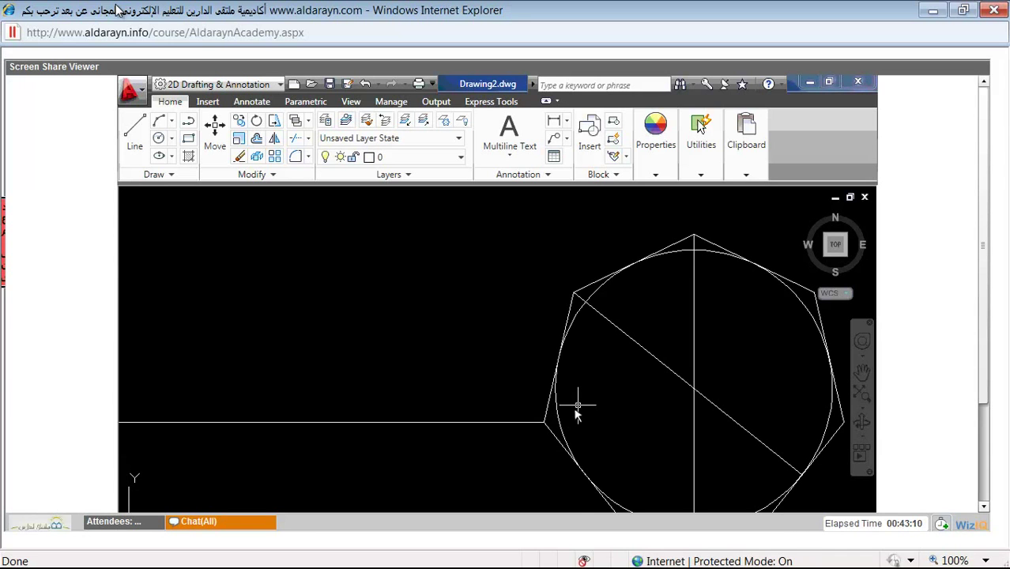
{"action": "scroll", "coordinate": [577, 411], "scroll_direction": "up", "scroll_amount": 3}
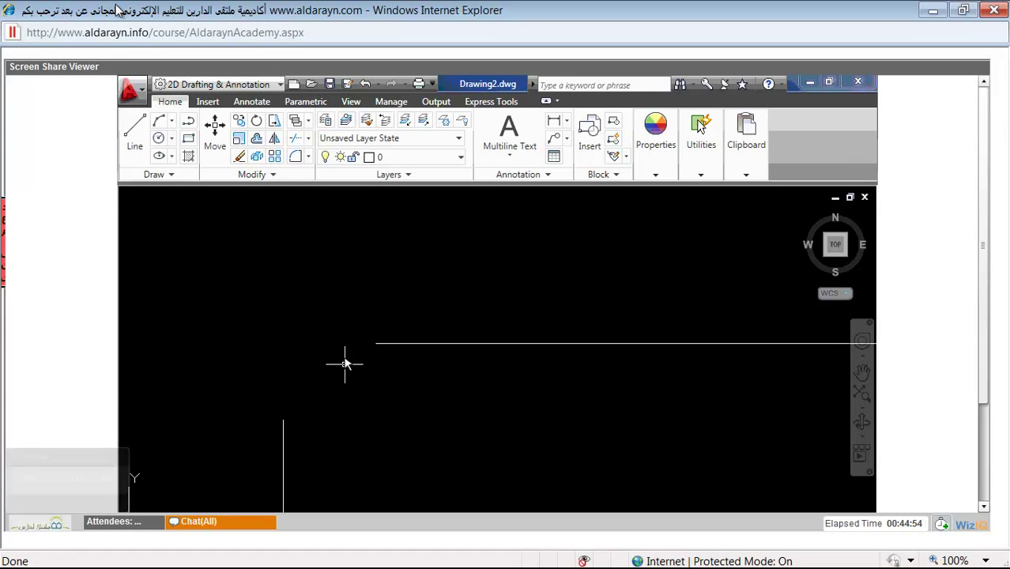
- Draw a three-point arc from the vertical line's top to the horizontal line's left end
{"action": "type", "text": "a"}
{"action": "key", "text": "Return"}
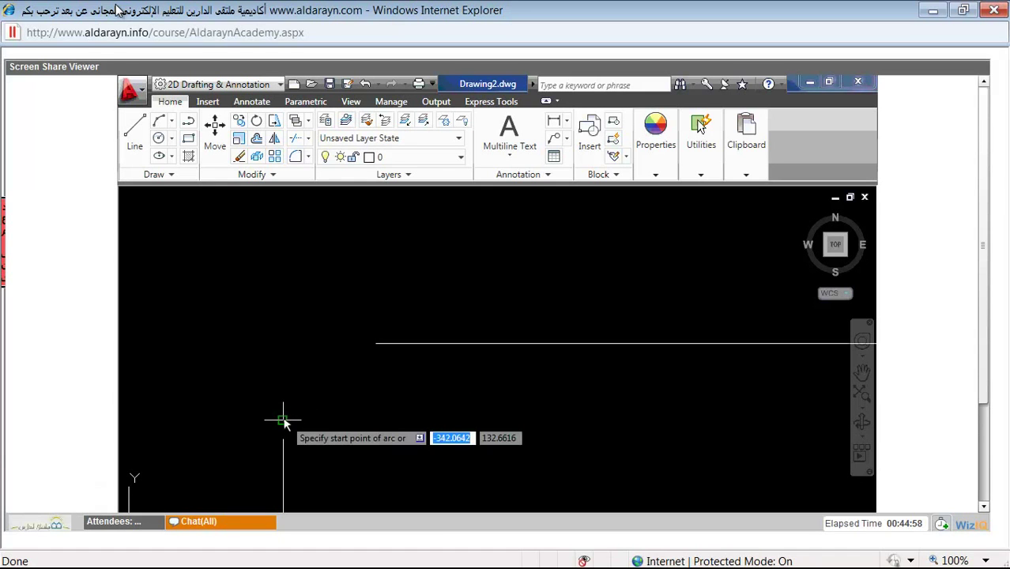
{"action": "type", "text": "a"}
{"action": "key", "text": "Return"}
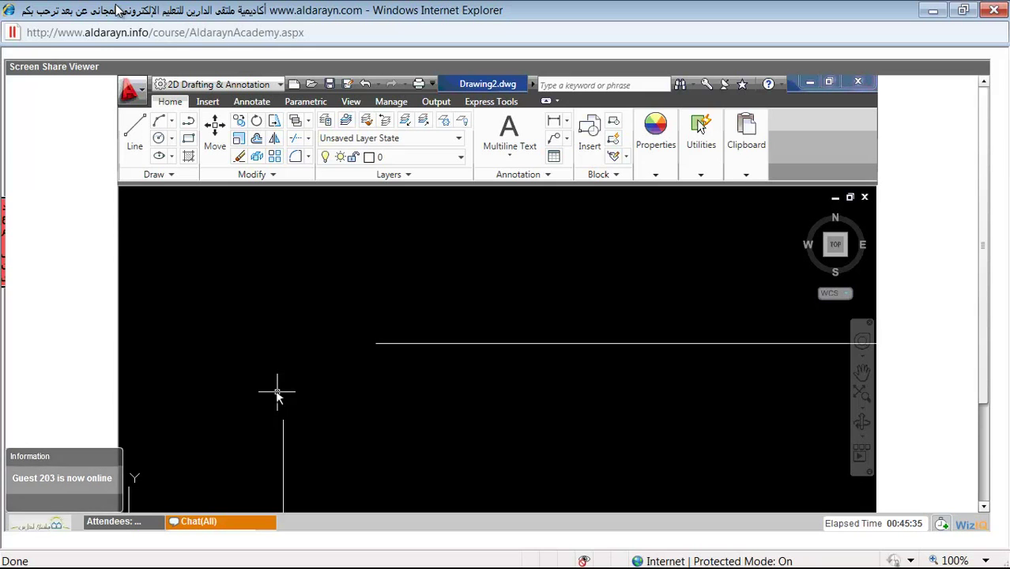
{"action": "key", "text": "a"}
{"action": "key", "text": "Return"}
{"action": "left_click", "coordinate": [283, 419]}
{"action": "left_click", "coordinate": [301, 345]}
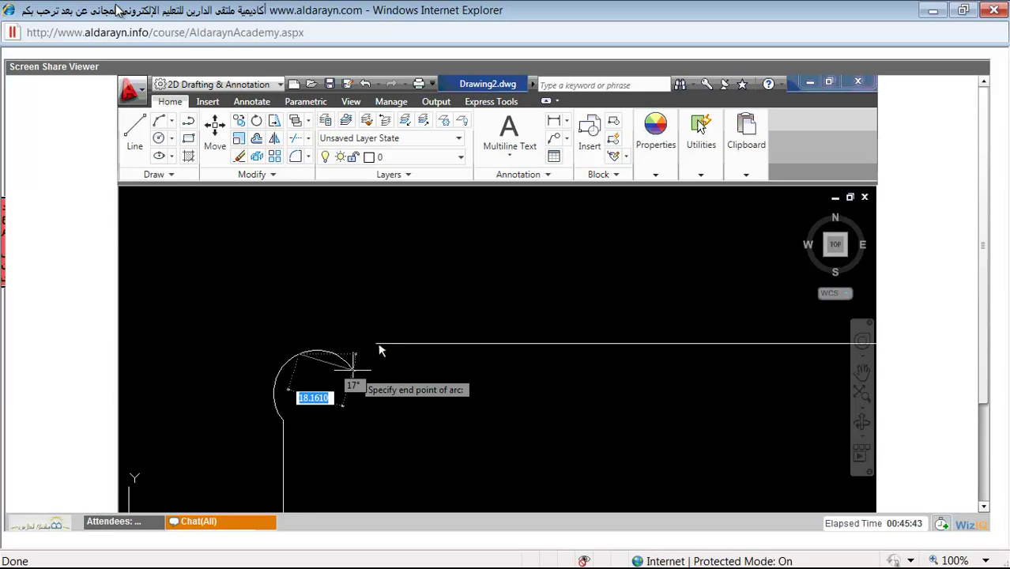
{"action": "left_click", "coordinate": [354, 362]}
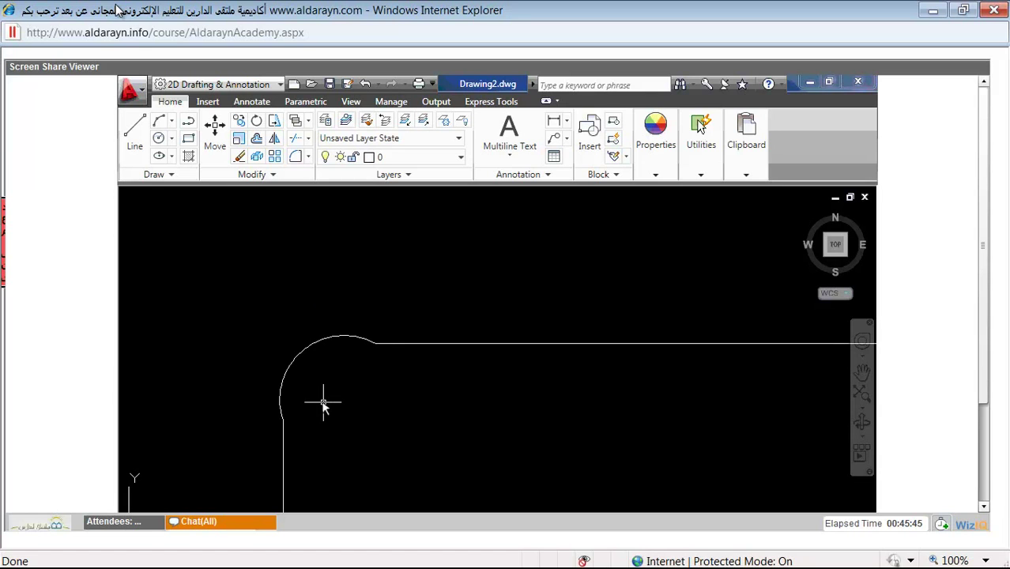
{"action": "middle_click_drag", "start_coordinate": [355, 465], "coordinate": [382, 373]}
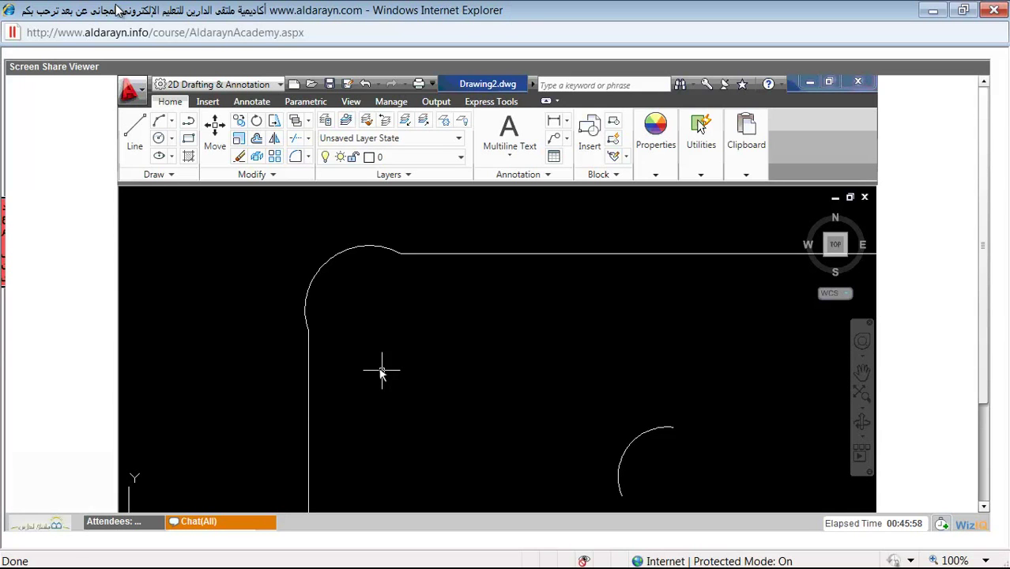
- Select the earlier arc at the outline's top-left corner to remove it
{"action": "middle_click_drag", "start_coordinate": [381, 370], "coordinate": [382, 441]}
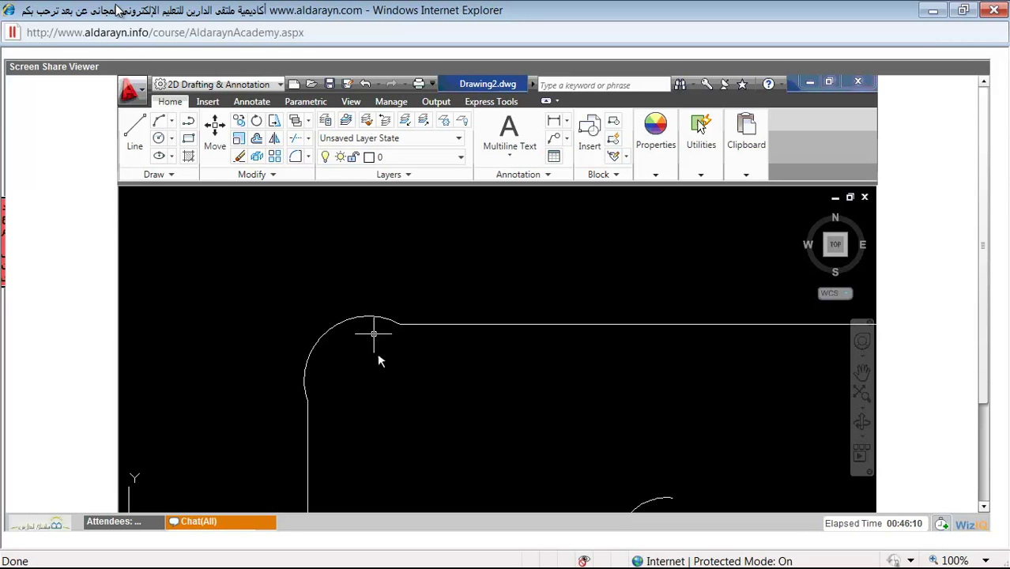
{"action": "left_click", "coordinate": [374, 332]}
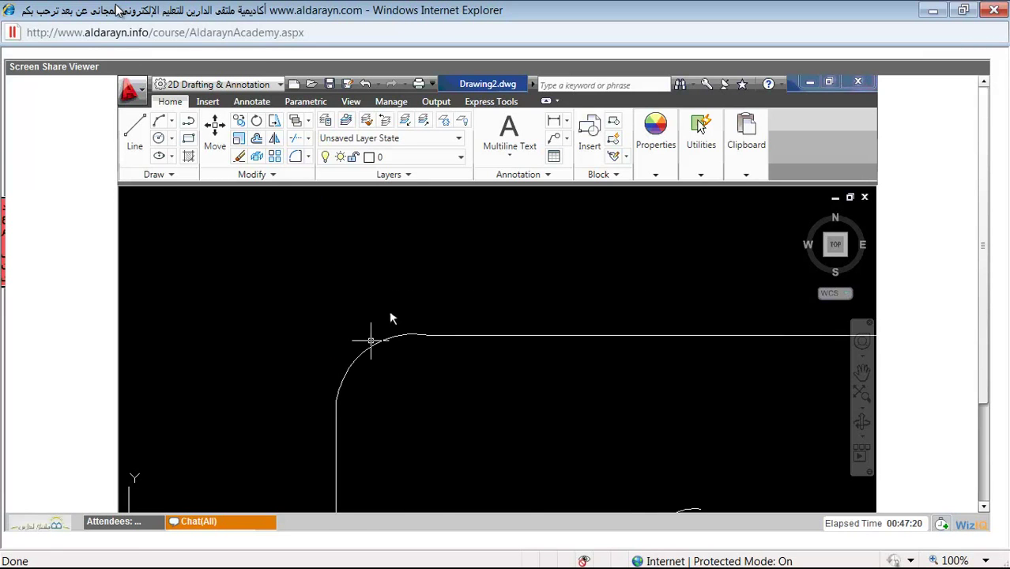
{"action": "scroll", "coordinate": [376, 352], "scroll_direction": "down", "scroll_amount": 3}
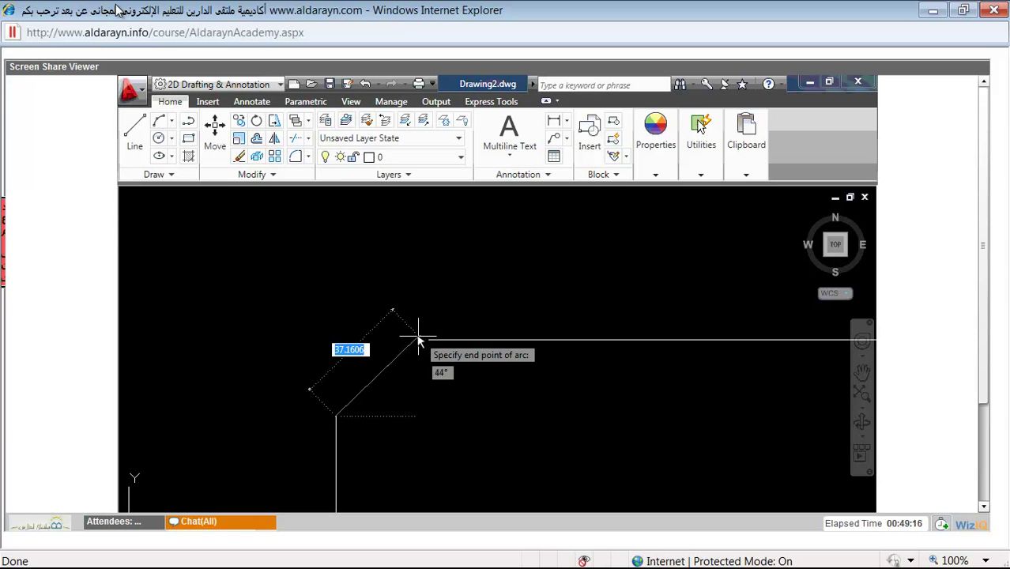
- Cancel the pending arc, restart it from the top line's end, and frame the corner
{"action": "key", "text": "Escape"}
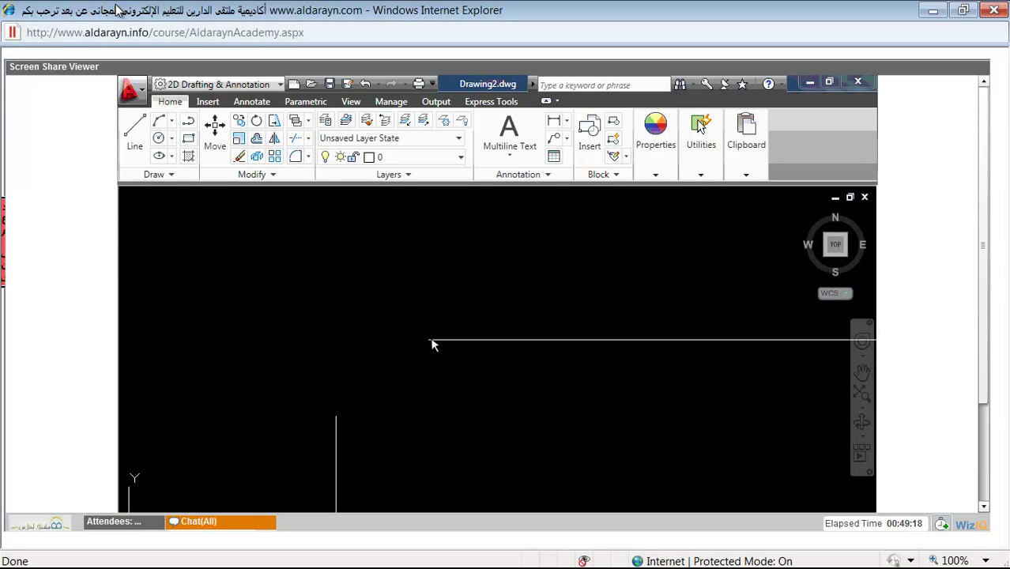
{"action": "key", "text": "Return"}
{"action": "left_click", "coordinate": [430, 340]}
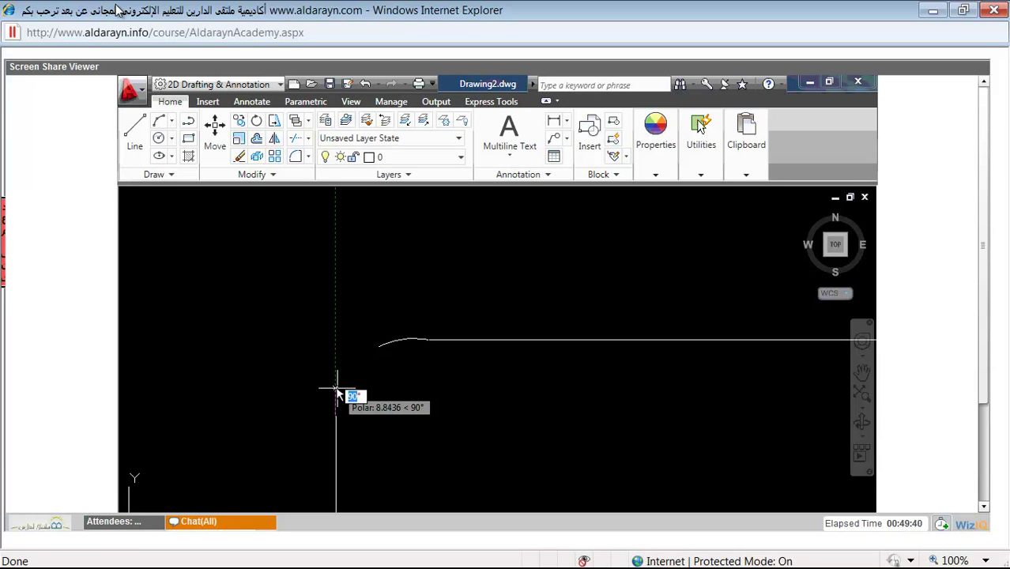
{"action": "scroll", "coordinate": [337, 392], "scroll_direction": "up", "scroll_amount": 3}
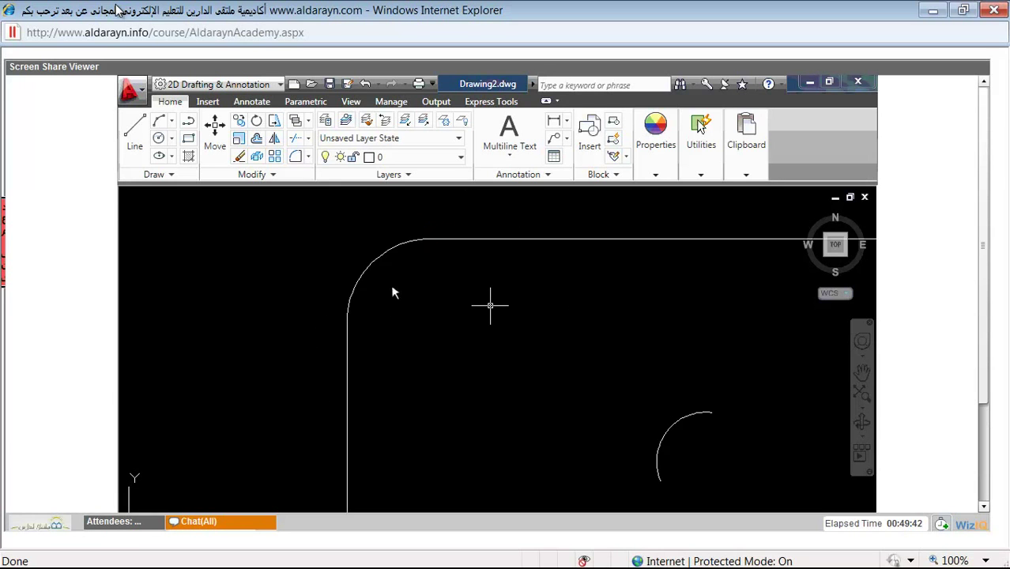
{"action": "middle_click_drag", "start_coordinate": [490, 308], "coordinate": [453, 466]}
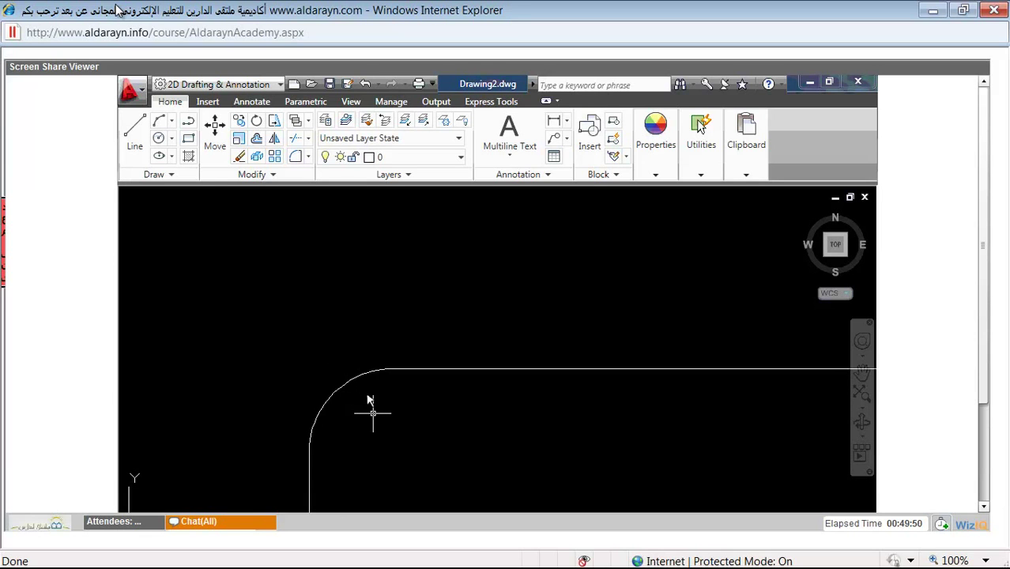
- Undo the corner fillet and try a start-end-direction arc between the two line ends
{"action": "key", "text": "ctrl+z"}
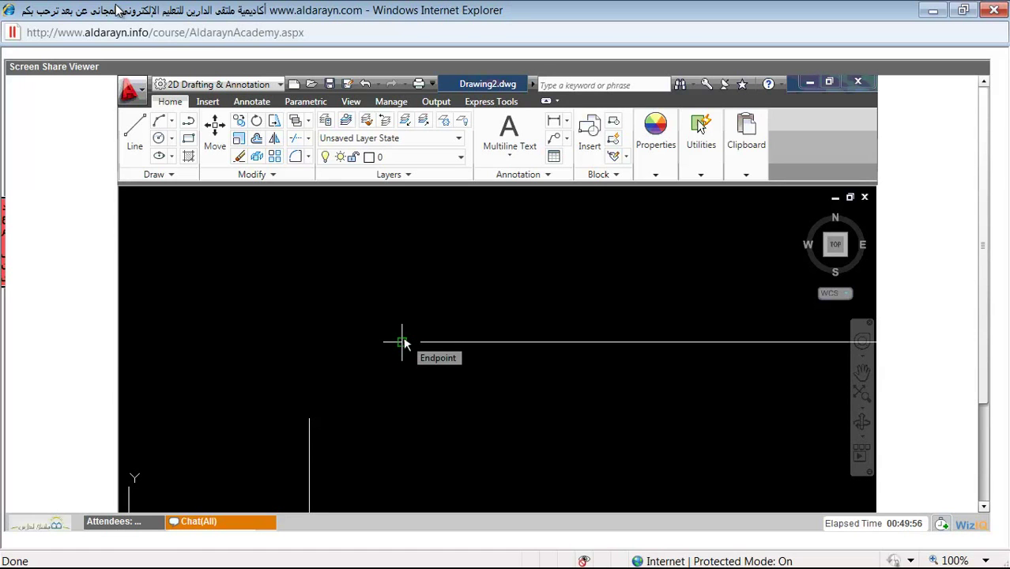
{"action": "left_click", "coordinate": [401, 341]}
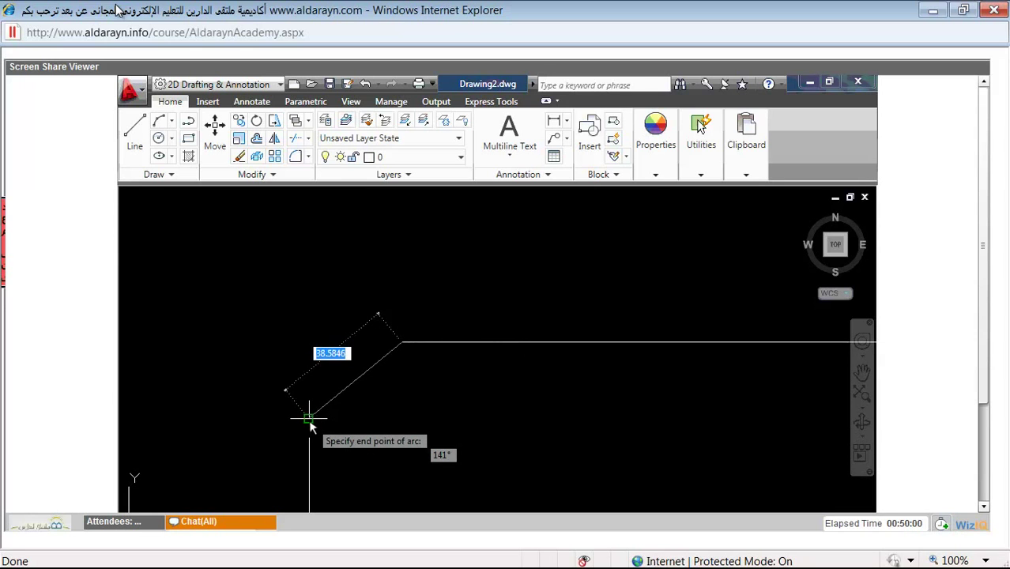
{"action": "left_click", "coordinate": [309, 418]}
{"action": "type", "text": "d"}
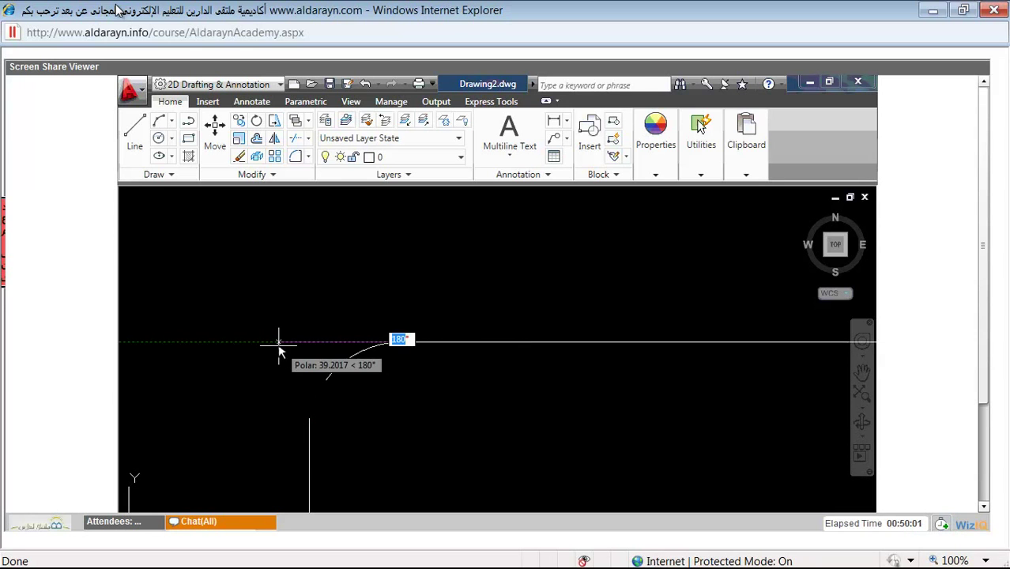
{"action": "key", "text": "Return"}
{"action": "key", "text": "Escape"}
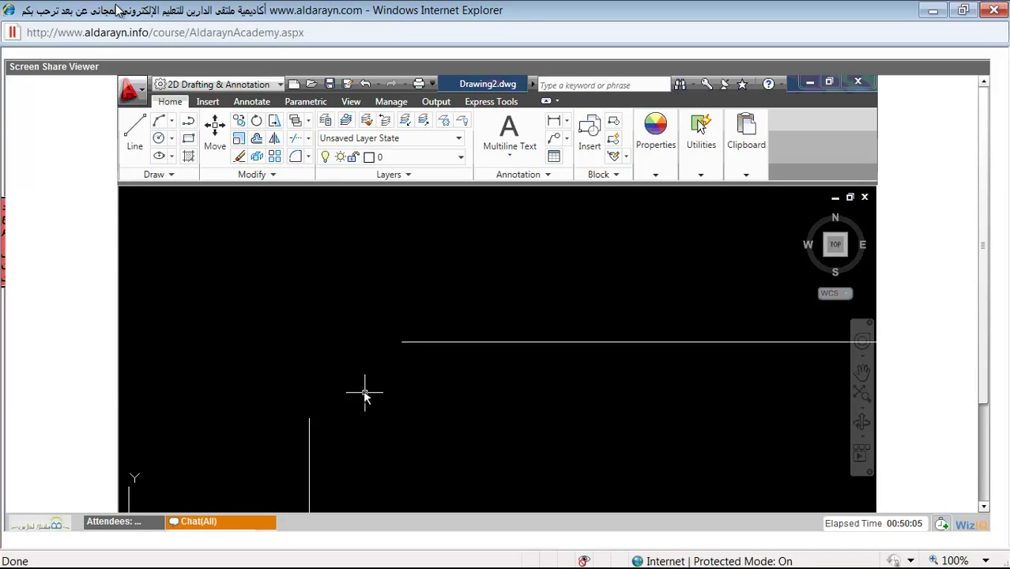
- Restart the arc from the top line's end toward the left line with radius 2.5
{"action": "key", "text": "Return"}
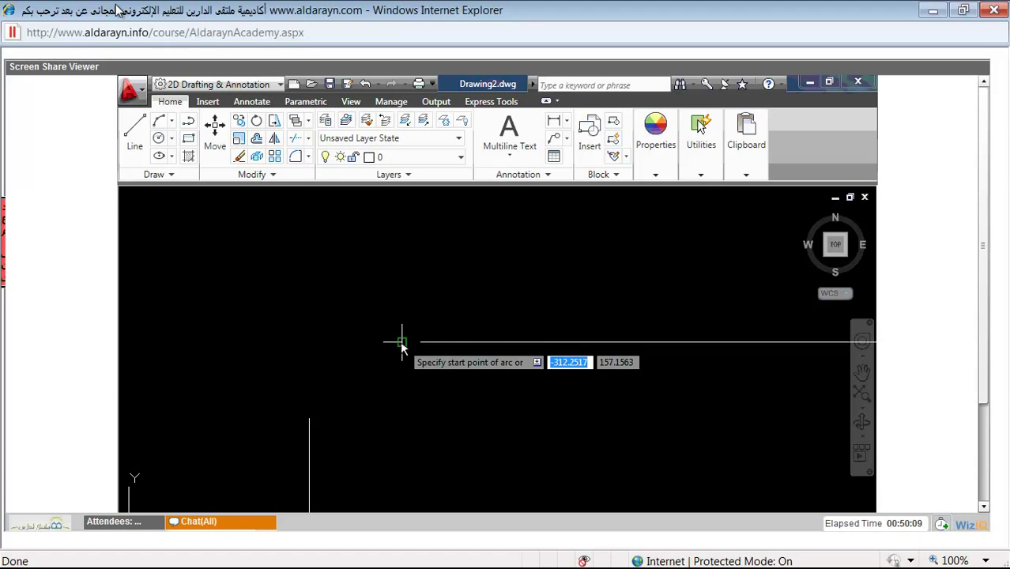
{"action": "key", "text": "Return"}
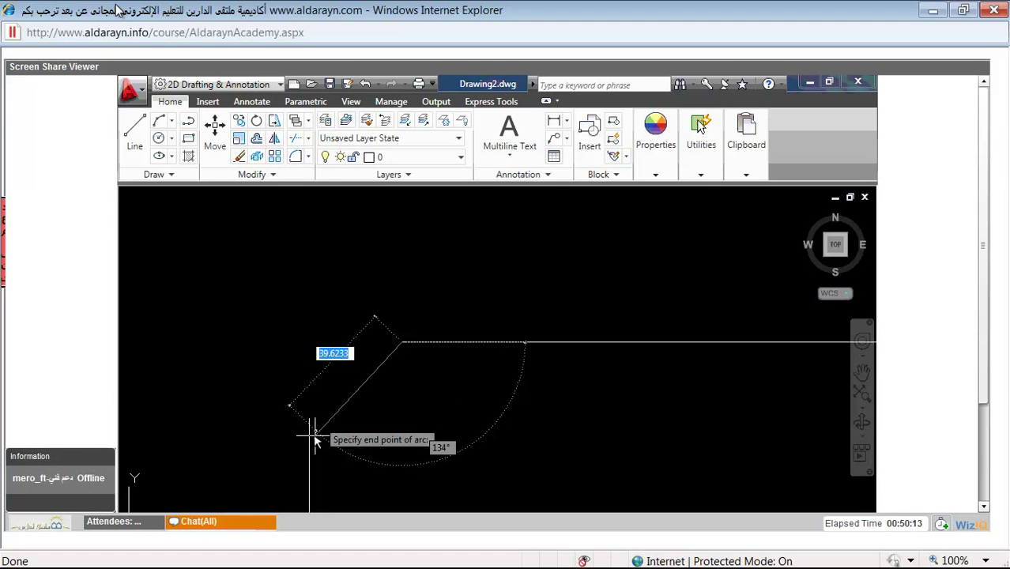
{"action": "left_click", "coordinate": [310, 431]}
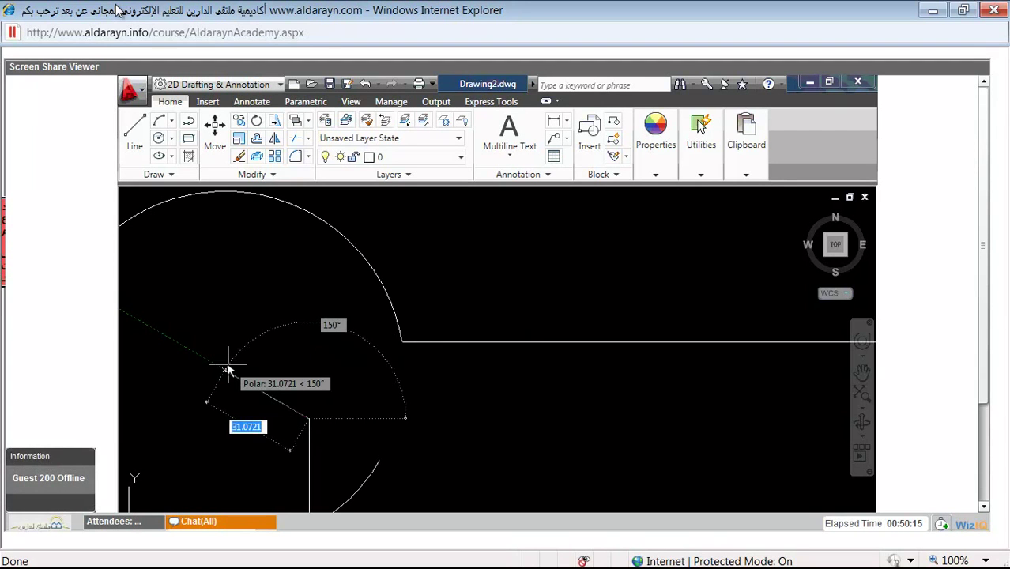
{"action": "left_click", "coordinate": [228, 368]}
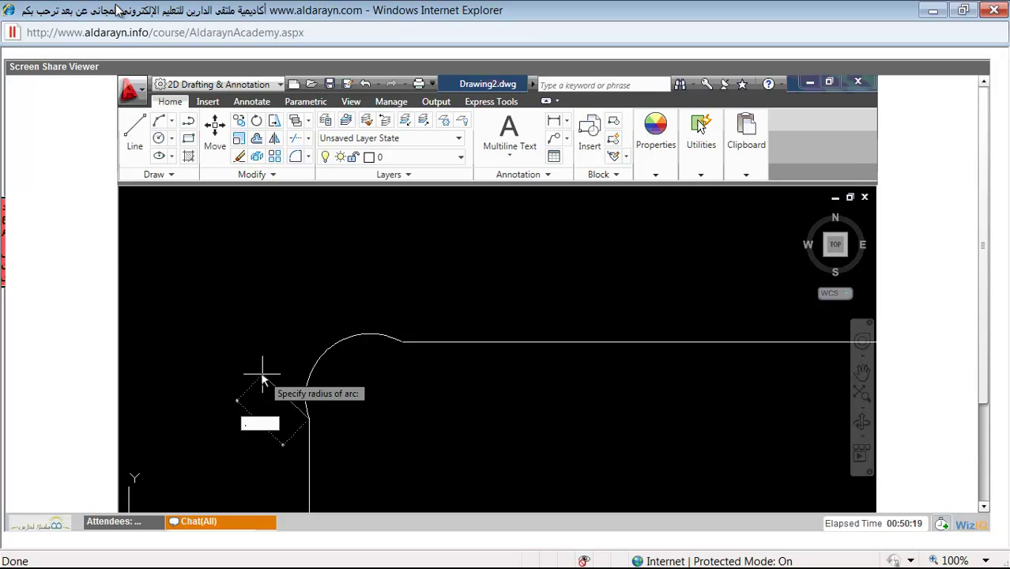
{"action": "type", "text": "2.5"}
{"action": "key", "text": "Return"}
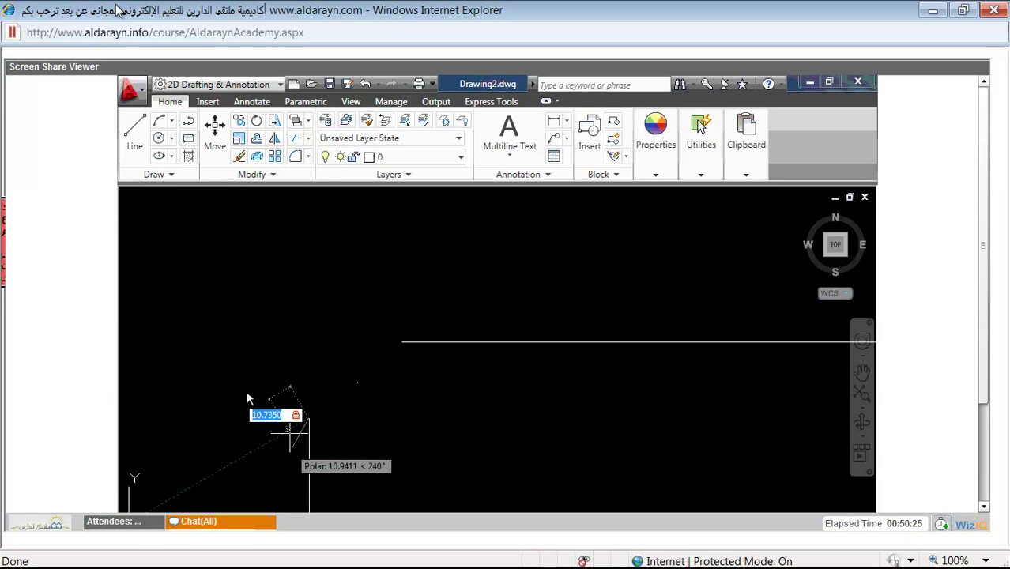
- Finish a radius 2.5 corner arc, then cancel a misplaced arc and restart ARC
{"action": "left_click", "coordinate": [290, 444]}
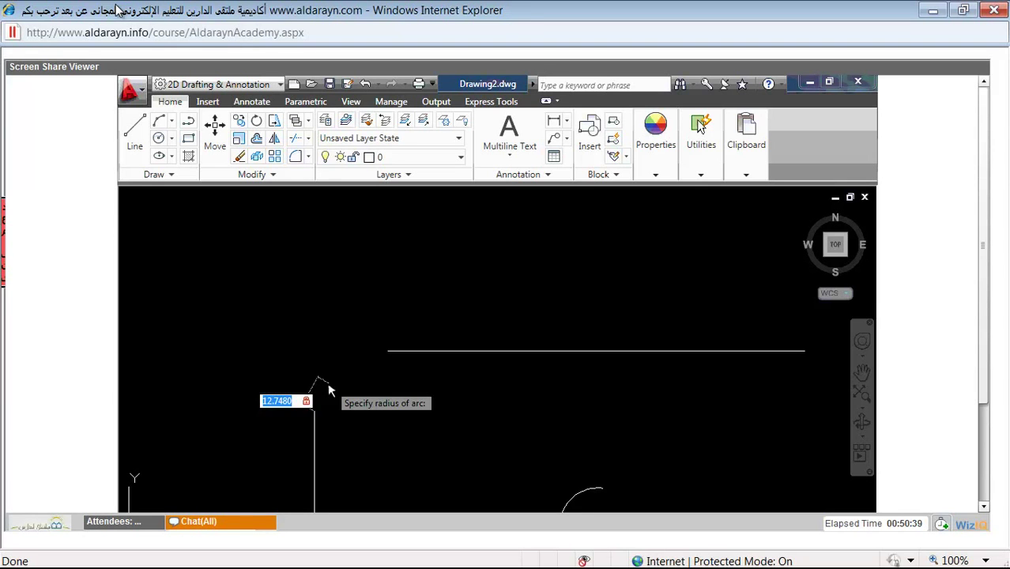
{"action": "type", "text": "2.5"}
{"action": "key", "text": "Return"}
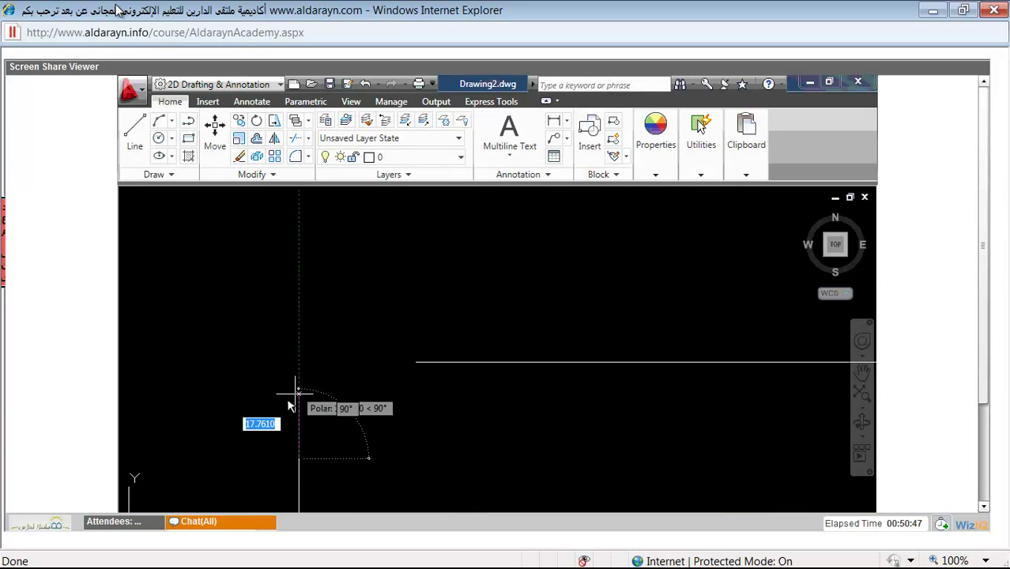
{"action": "scroll", "coordinate": [296, 393], "scroll_direction": "down", "scroll_amount": 2}
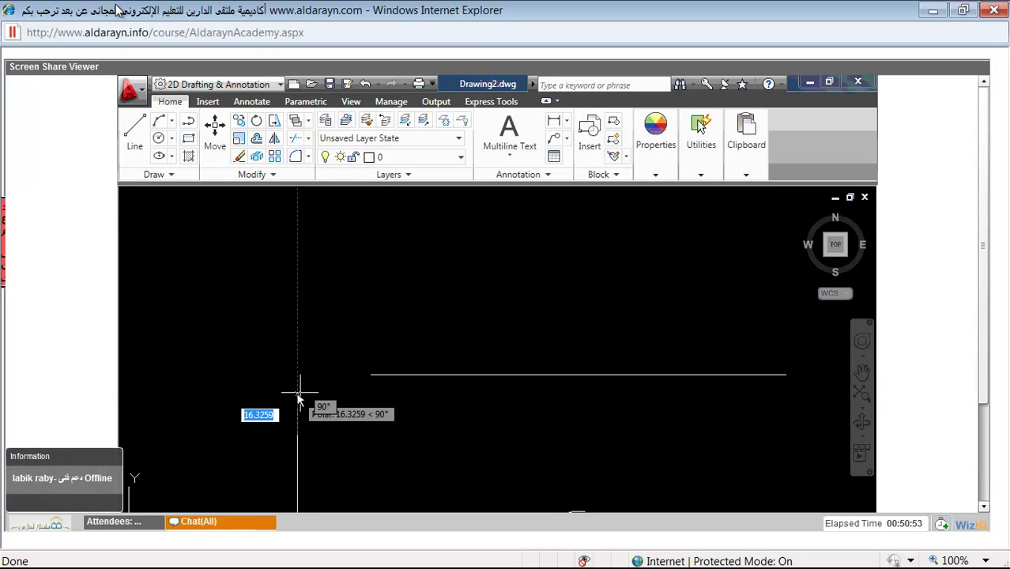
{"action": "key", "text": "Return"}
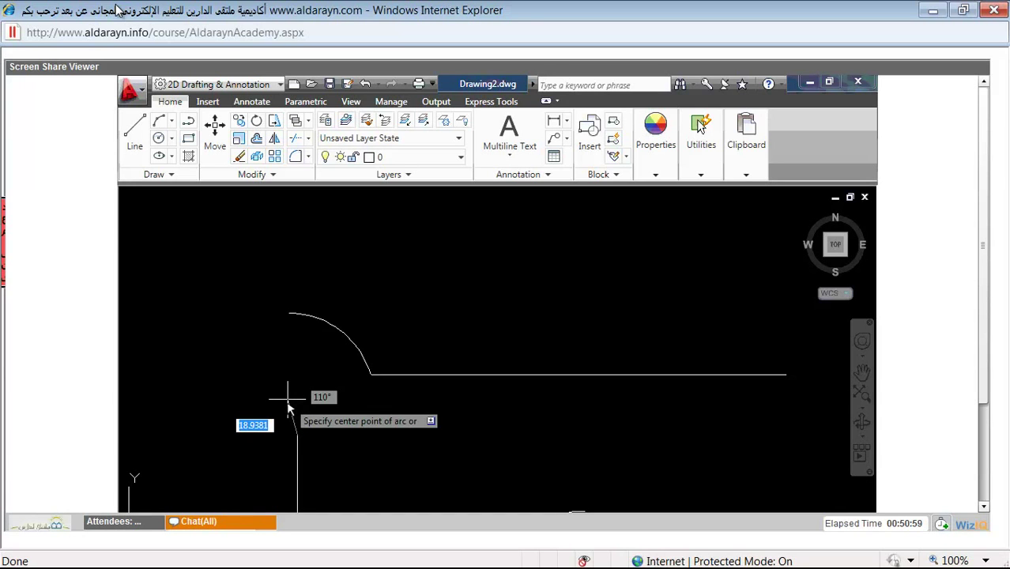
{"action": "key", "text": "Escape"}
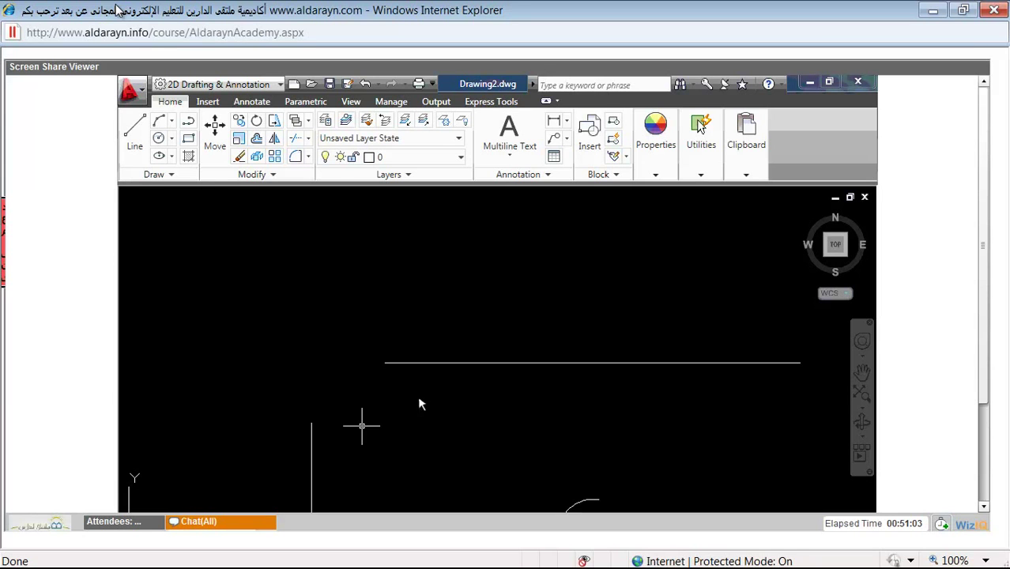
{"action": "key", "text": "Return"}
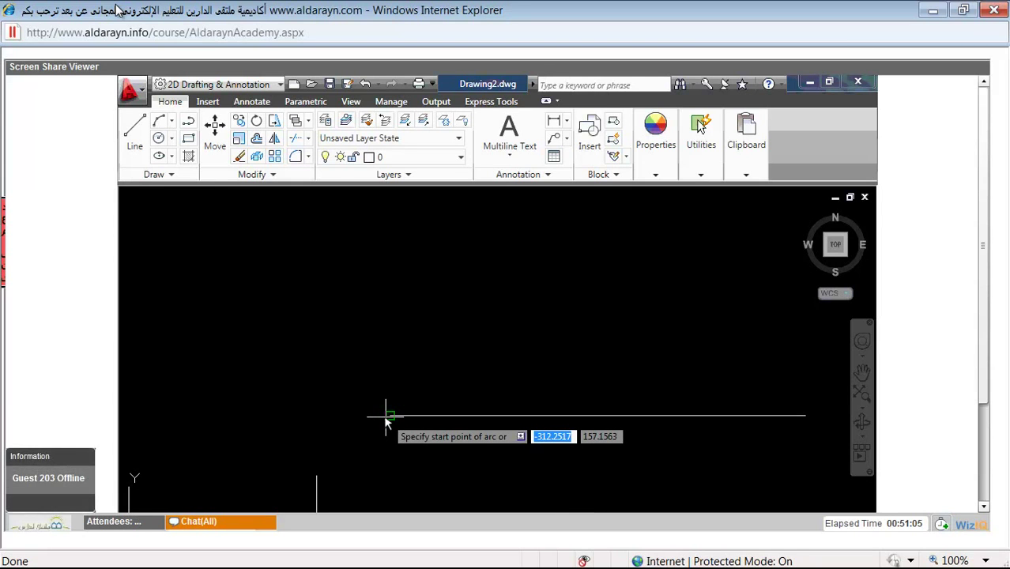
- Draw the arc from the horizontal line's left end to the vertical line's top end
{"action": "left_click", "coordinate": [386, 416]}
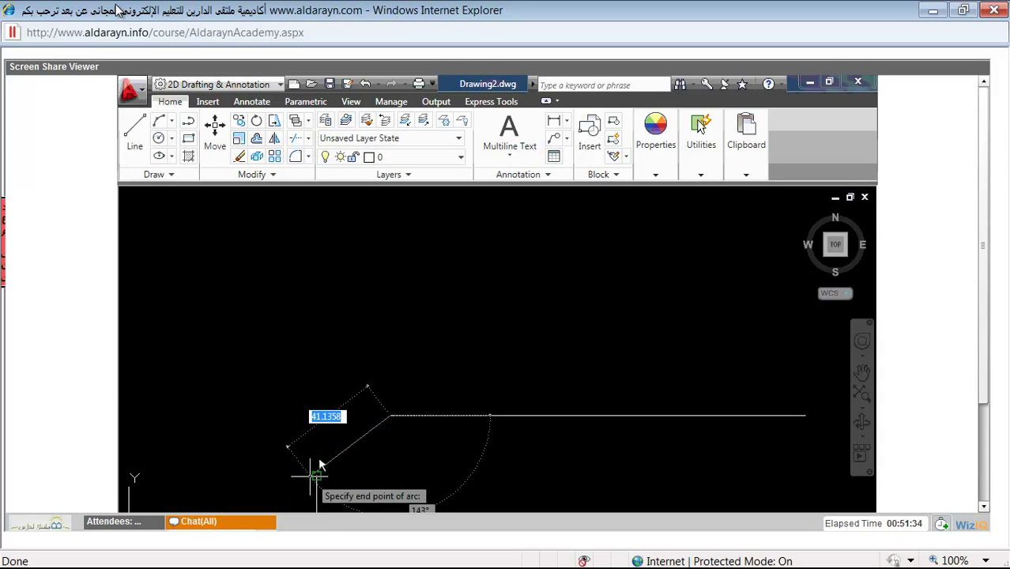
{"action": "left_click", "coordinate": [313, 477]}
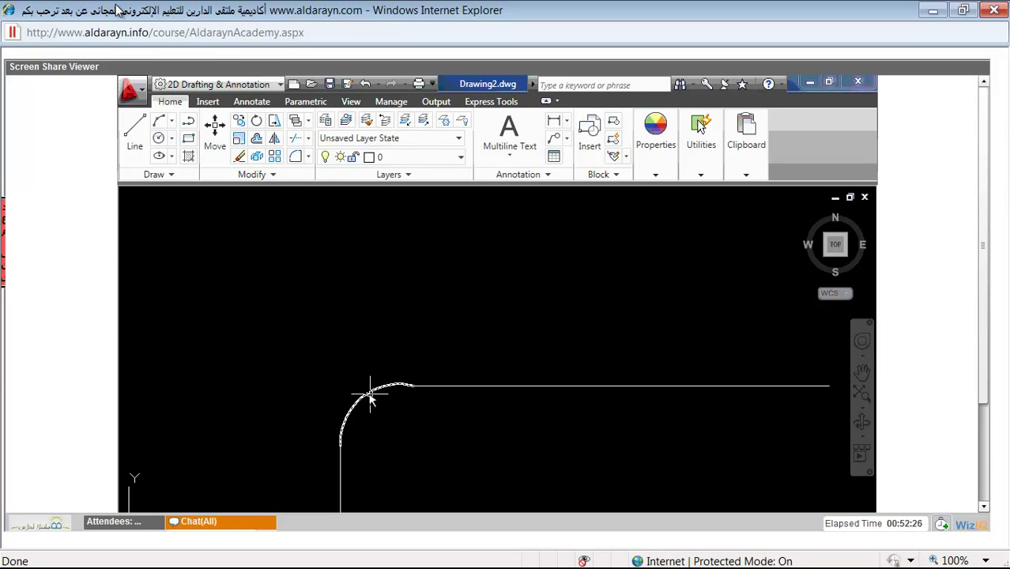
- Undo the rounding arc and make an aborted attempt to join the corner lines
{"action": "key", "text": "ctrl+z"}
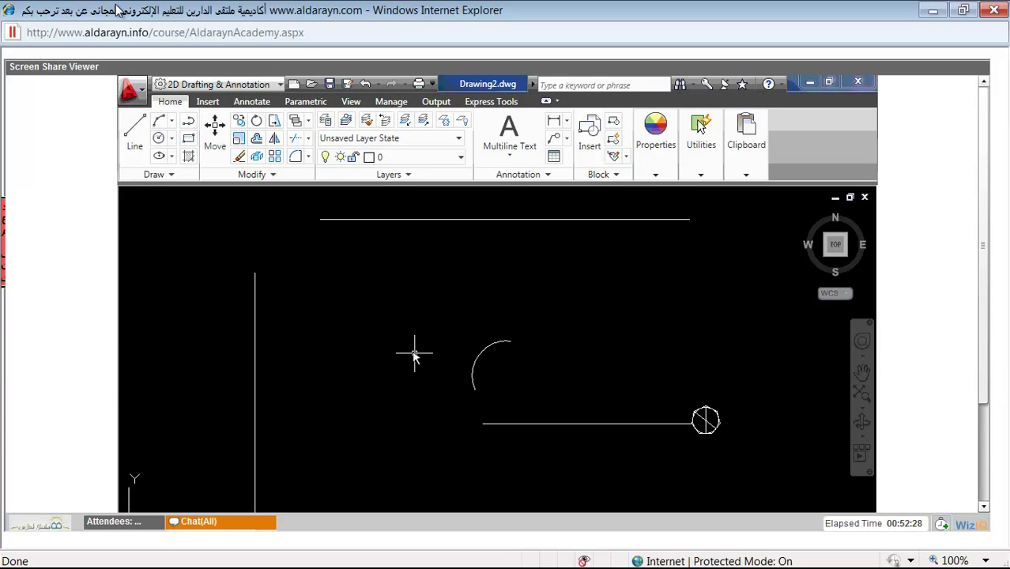
{"action": "key", "text": "ctrl+z"}
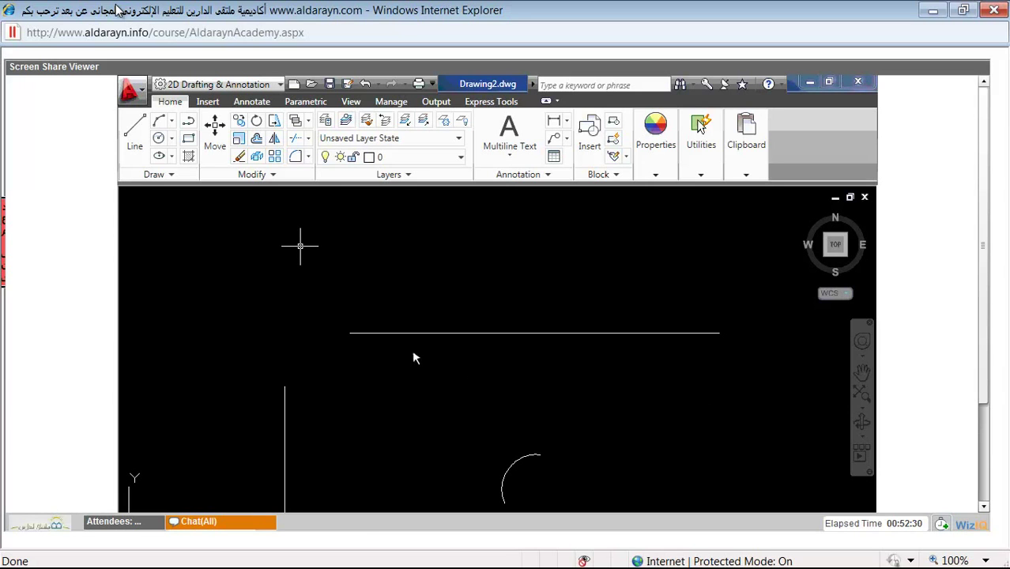
{"action": "left_click", "coordinate": [367, 332]}
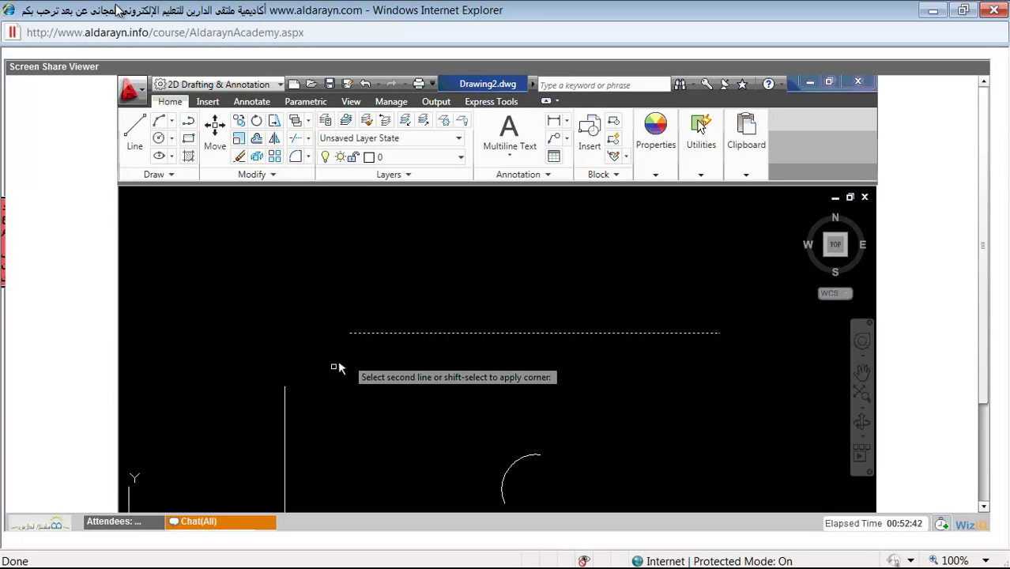
{"action": "key", "text": "Escape"}
{"action": "key", "text": "Return"}
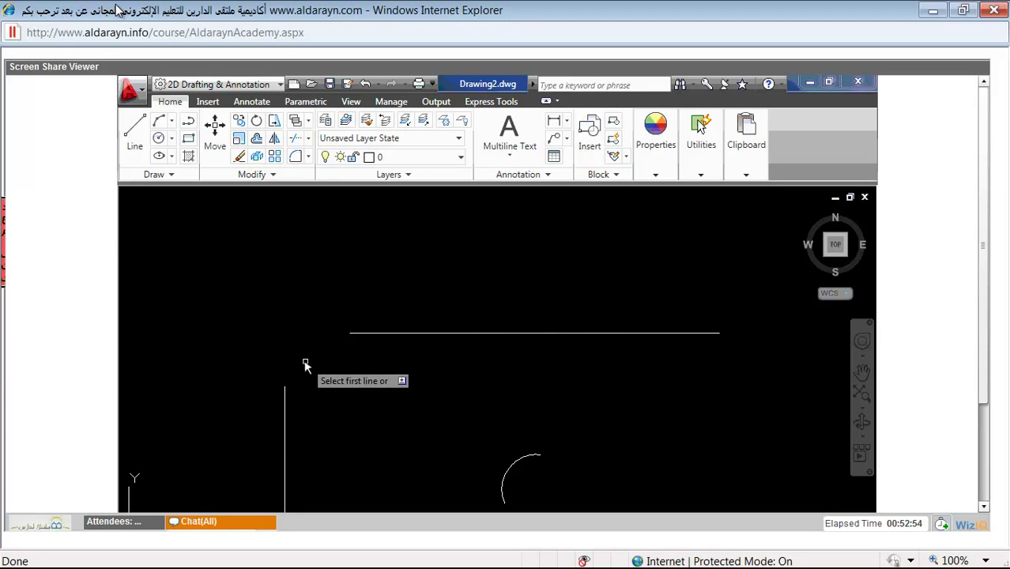
- Stretch the top line leftward and the left line upward so they cross
{"action": "left_click", "coordinate": [345, 332]}
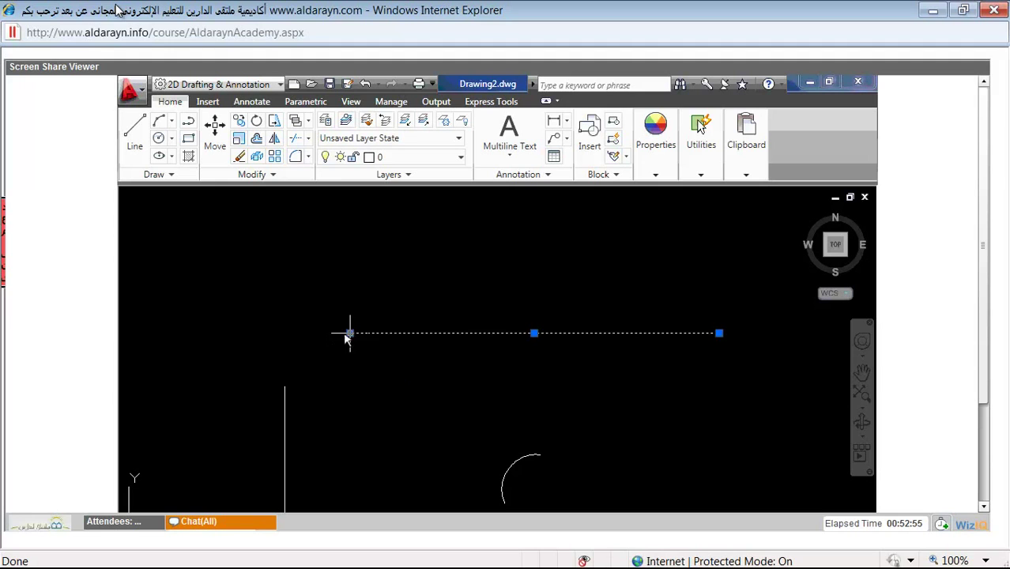
{"action": "left_click", "coordinate": [285, 414]}
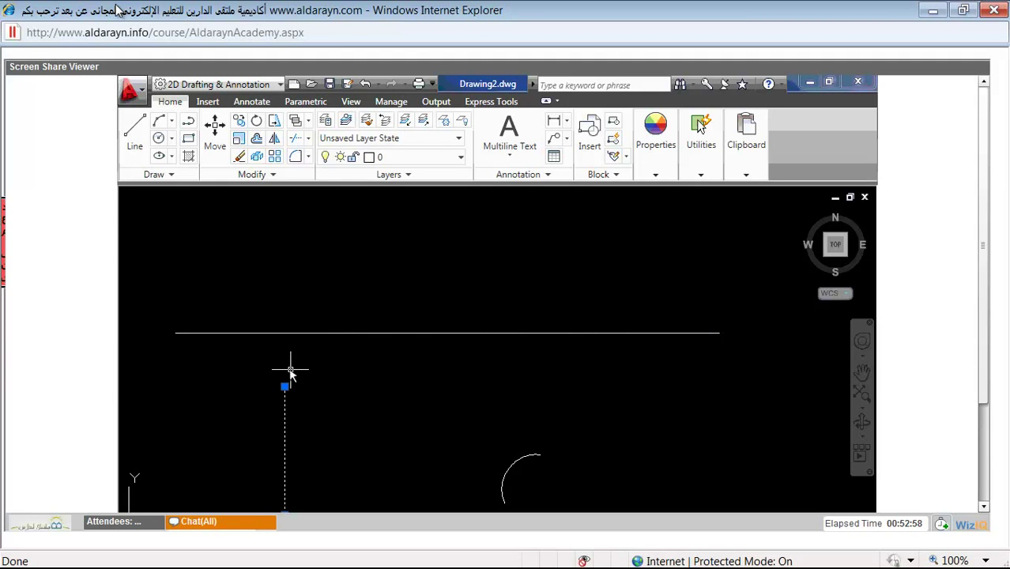
{"action": "left_click", "coordinate": [285, 387]}
{"action": "left_click", "coordinate": [284, 294]}
{"action": "scroll", "coordinate": [276, 373], "scroll_direction": "up", "scroll_amount": 3}
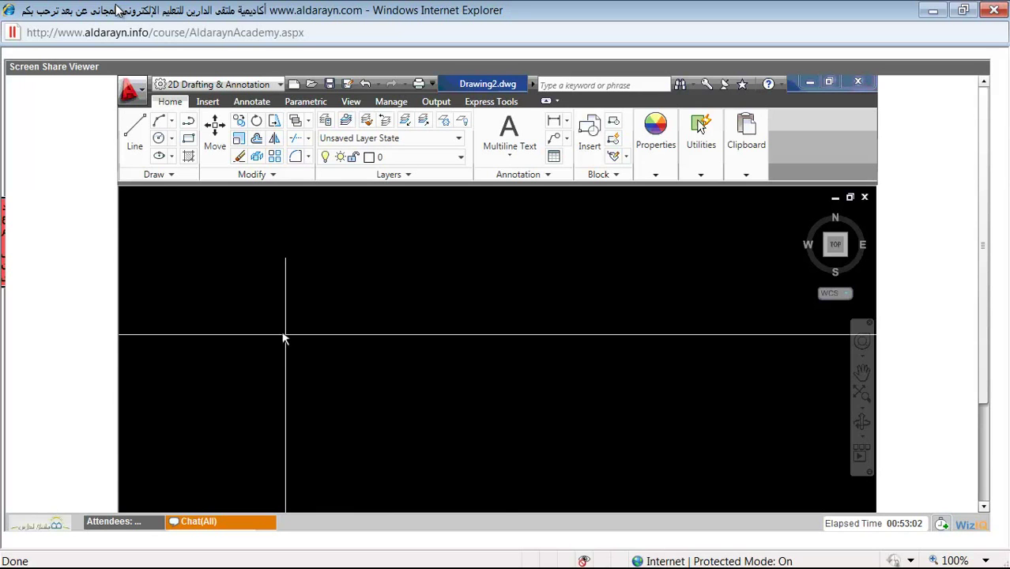
{"action": "scroll", "coordinate": [293, 362], "scroll_direction": "down", "scroll_amount": 2}
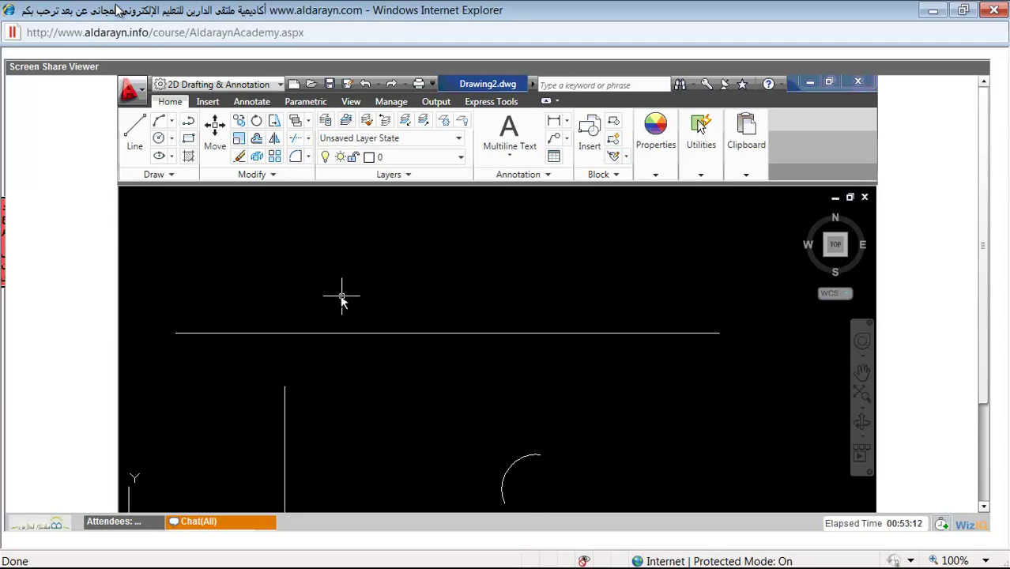
- Join the horizontal line and then the vertical line into a sharp corner
{"action": "key", "text": "Return"}
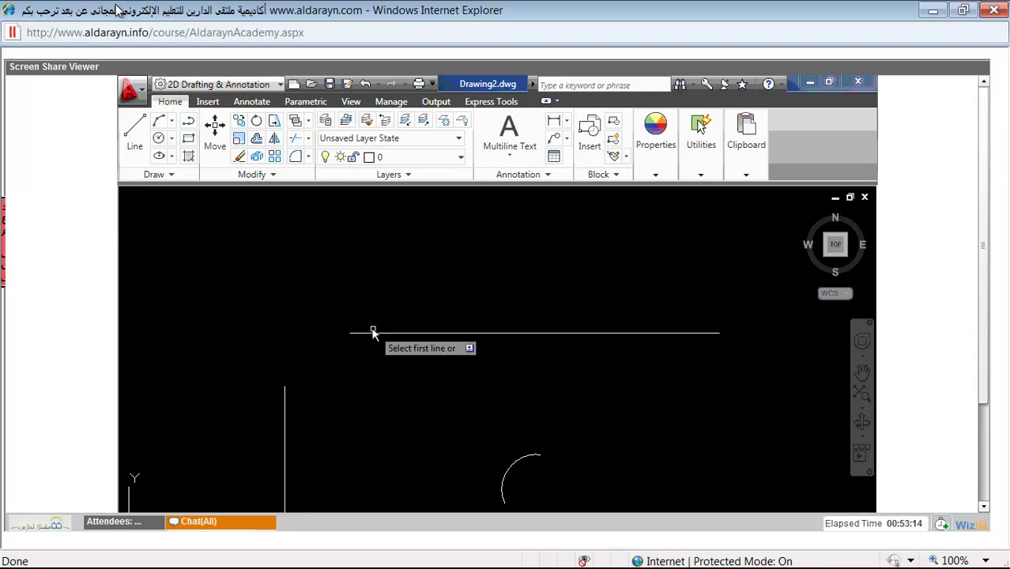
{"action": "left_click", "coordinate": [374, 333]}
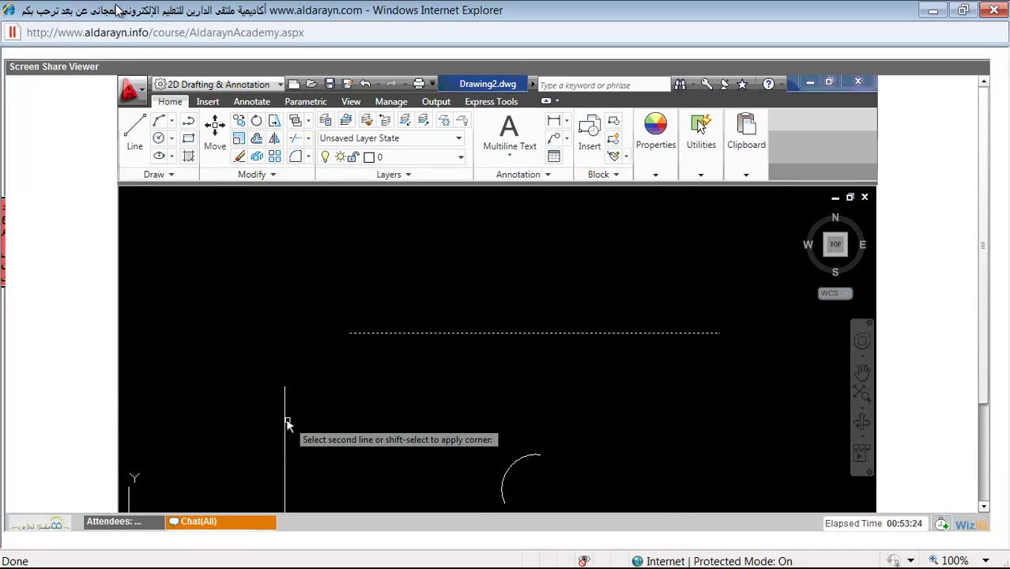
{"action": "left_click", "coordinate": [286, 422]}
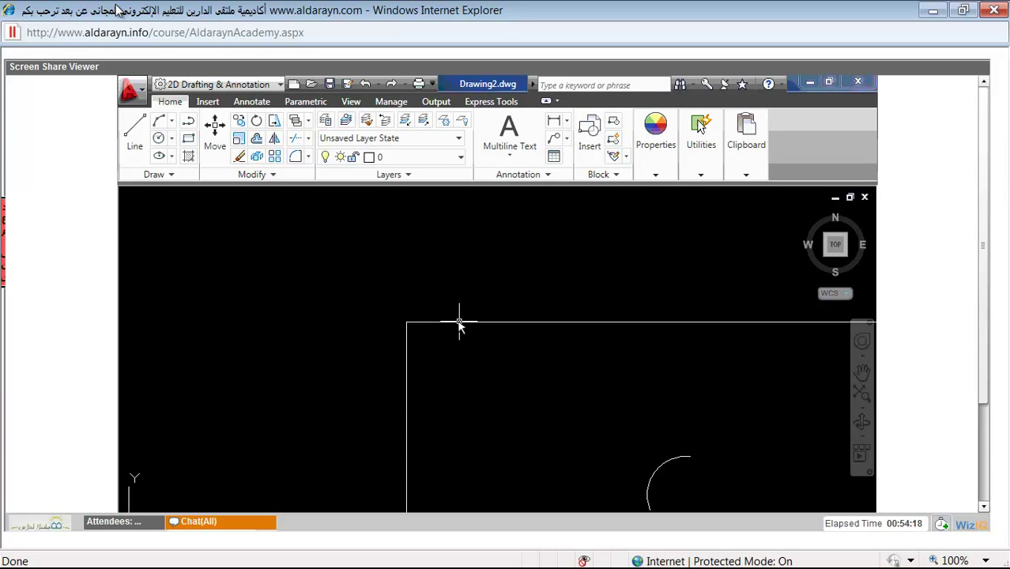
{"action": "scroll", "coordinate": [459, 324], "scroll_direction": "down", "scroll_amount": 1}
- Chamfer the top-left corner with distance 33 between the top and left lines
{"action": "type", "text": "f"}
{"action": "key", "text": "Return"}
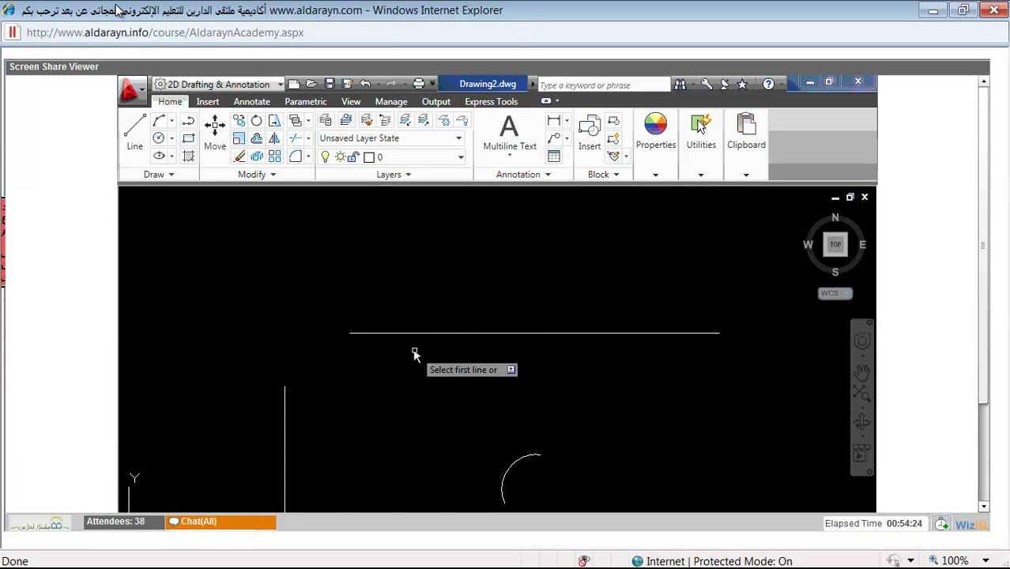
{"action": "type", "text": "d"}
{"action": "key", "text": "Return"}
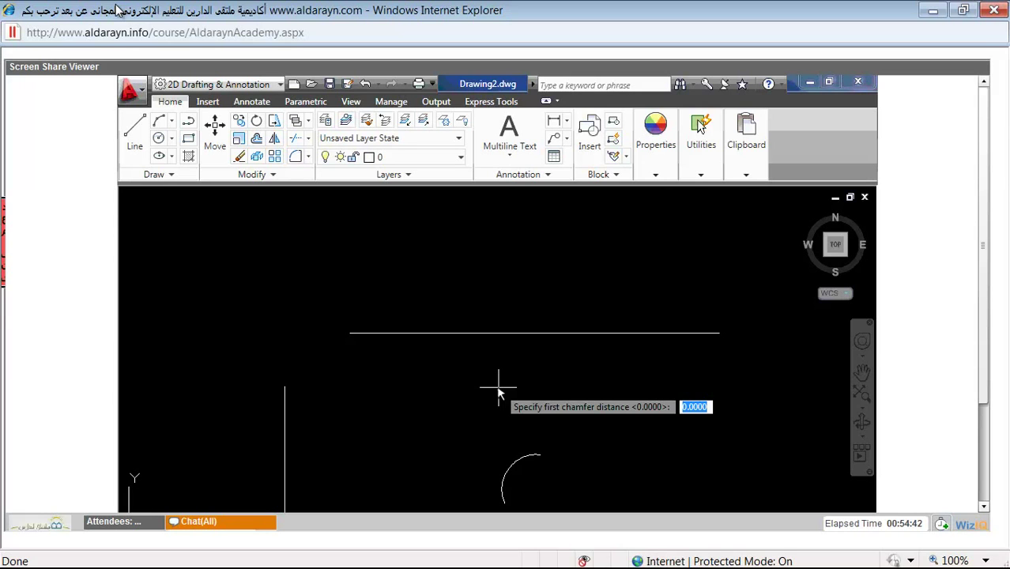
{"action": "type", "text": "33"}
{"action": "key", "text": "Return"}
{"action": "key", "text": "Return"}
{"action": "left_click", "coordinate": [459, 333]}
{"action": "left_click", "coordinate": [285, 403]}
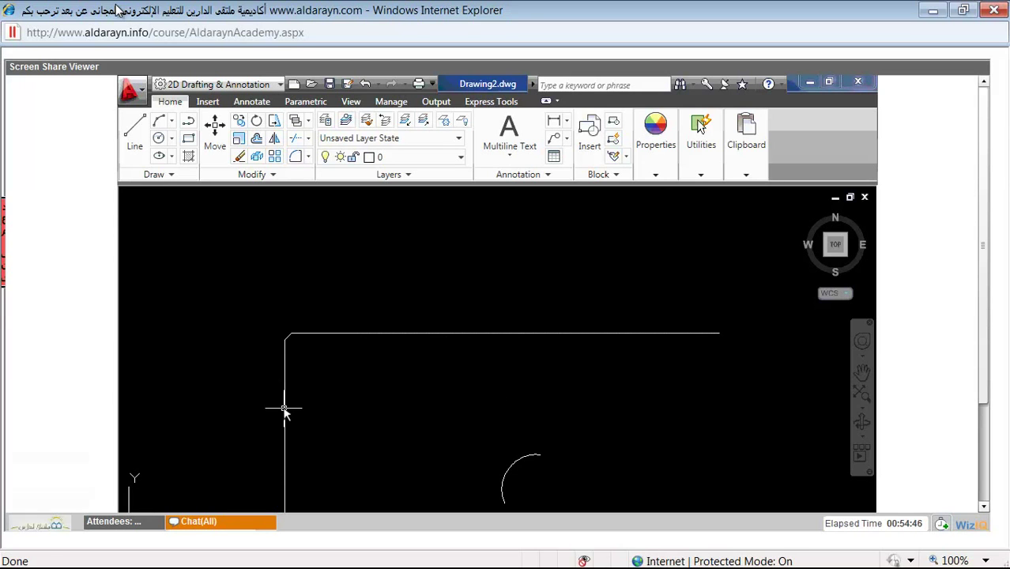
- Zoom and pan around the outline to inspect the chamfered corner
{"action": "scroll", "coordinate": [284, 332], "scroll_direction": "up", "scroll_amount": 2}
{"action": "middle_click_drag", "start_coordinate": [284, 299], "coordinate": [539, 404]}
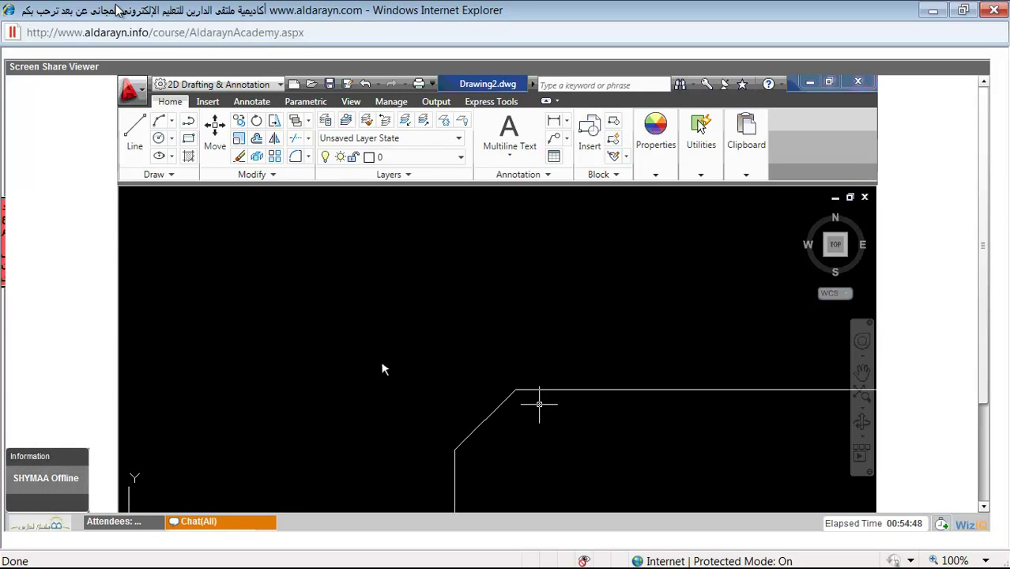
{"action": "scroll", "coordinate": [498, 441], "scroll_direction": "up", "scroll_amount": 2}
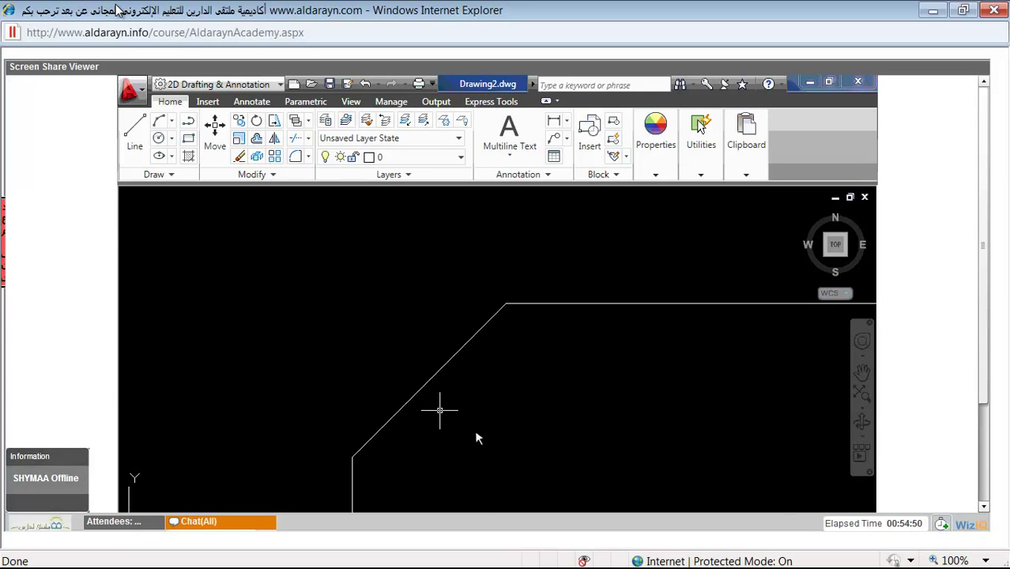
{"action": "scroll", "coordinate": [477, 437], "scroll_direction": "down", "scroll_amount": 2}
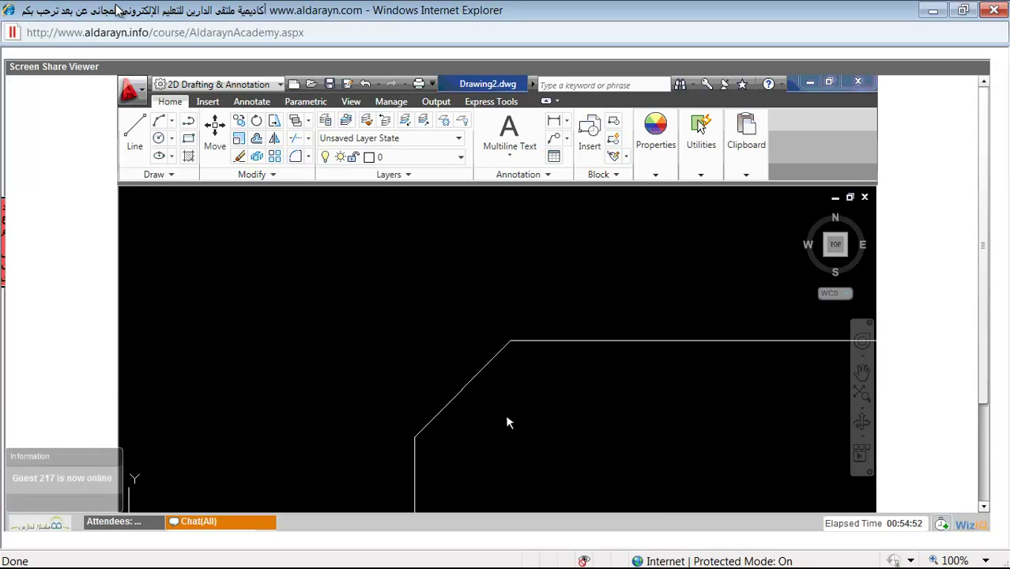
{"action": "middle_click_drag", "start_coordinate": [508, 423], "coordinate": [405, 444]}
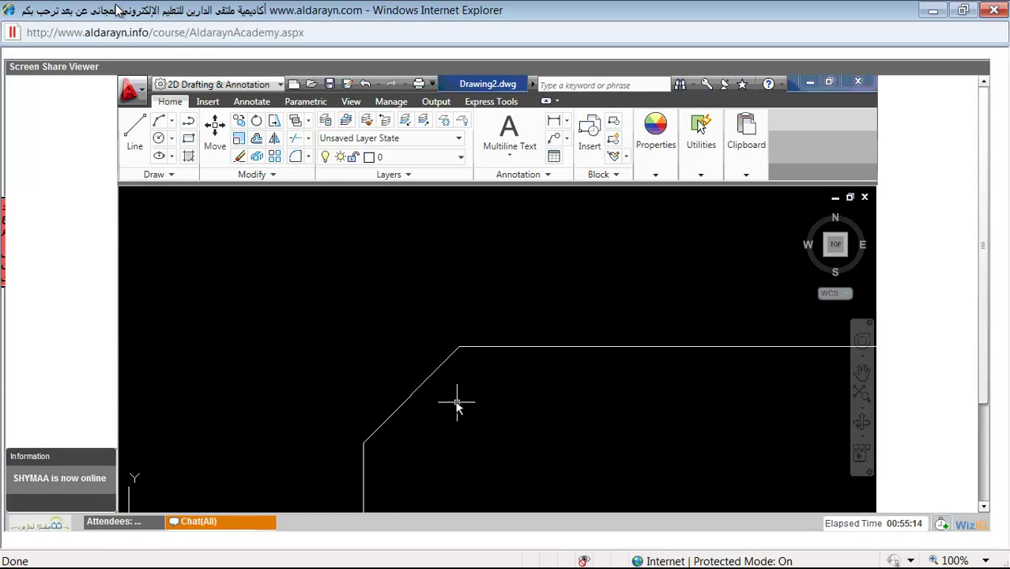
{"action": "scroll", "coordinate": [450, 353], "scroll_direction": "down", "scroll_amount": 5}
{"action": "scroll", "coordinate": [423, 410], "scroll_direction": "up", "scroll_amount": 10}
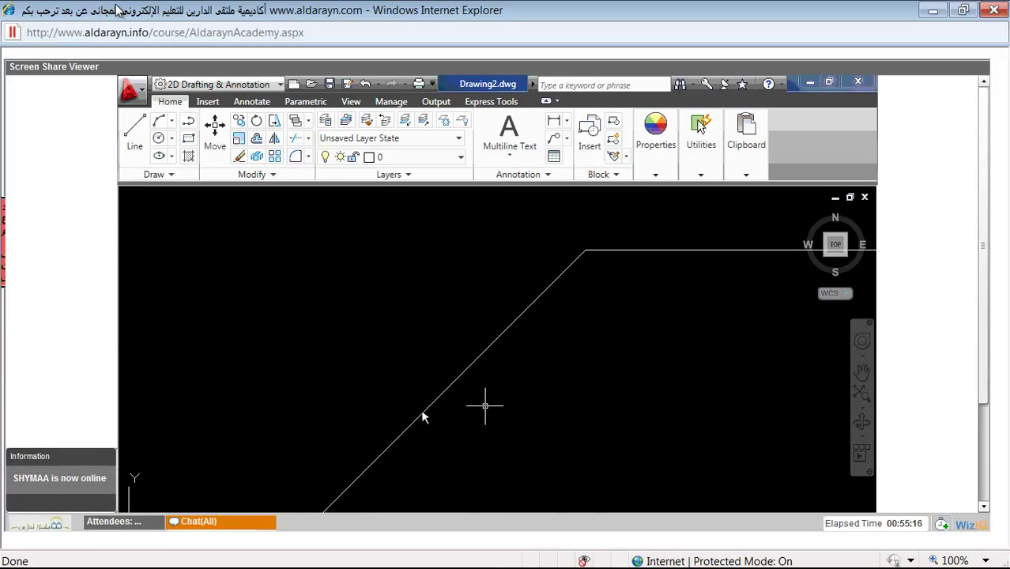
{"action": "middle_click_drag", "start_coordinate": [484, 408], "coordinate": [521, 294]}
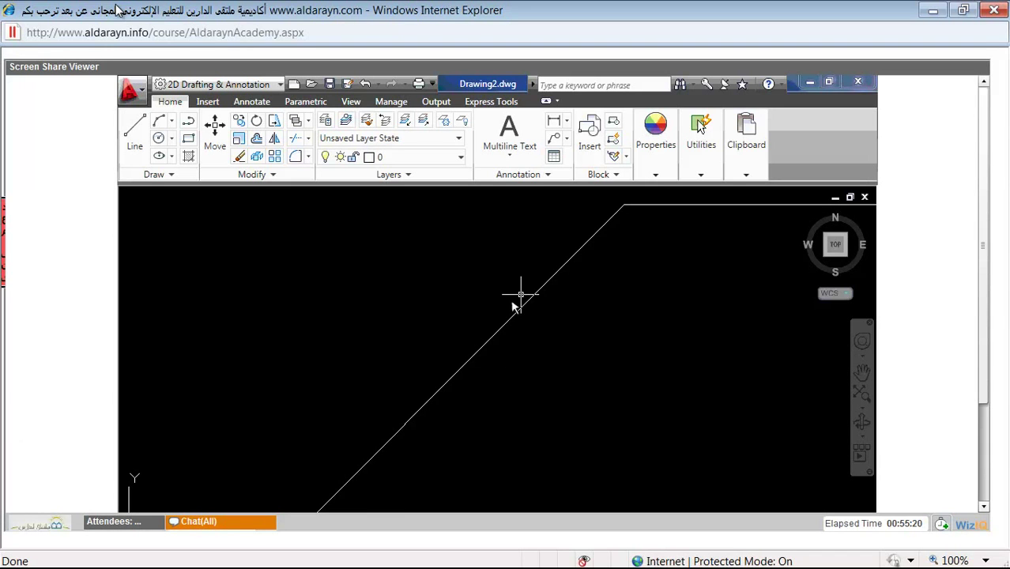
- Stretch the vertical line's upper end point higher to reposition the chamfered corner
{"action": "scroll", "coordinate": [515, 306], "scroll_direction": "down", "scroll_amount": 3}
{"action": "left_click", "coordinate": [344, 449]}
{"action": "left_click", "coordinate": [346, 433]}
{"action": "key", "text": "Escape"}
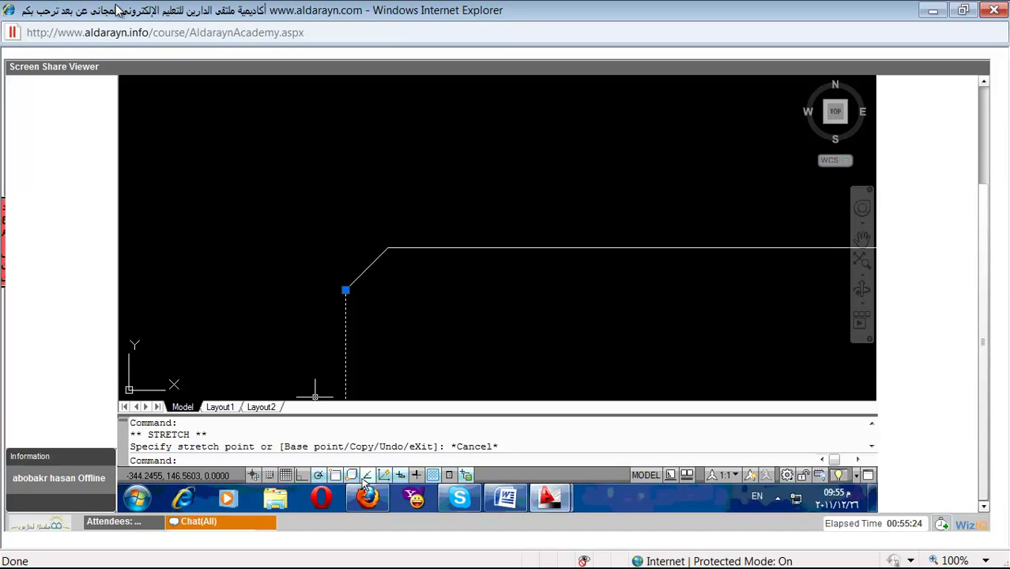
{"action": "key", "text": "F11"}
{"action": "key", "text": "Escape"}
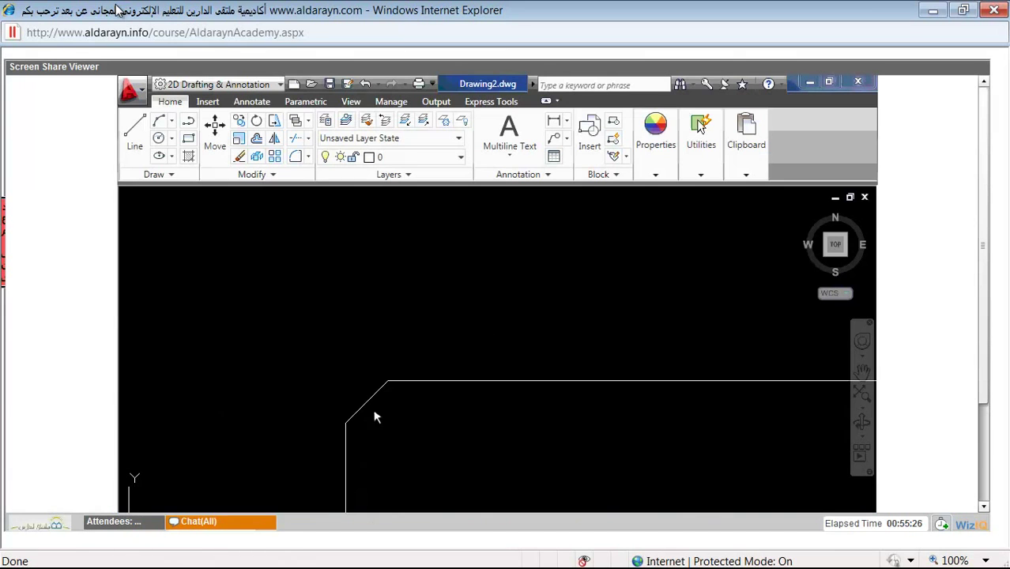
{"action": "left_click", "coordinate": [346, 424]}
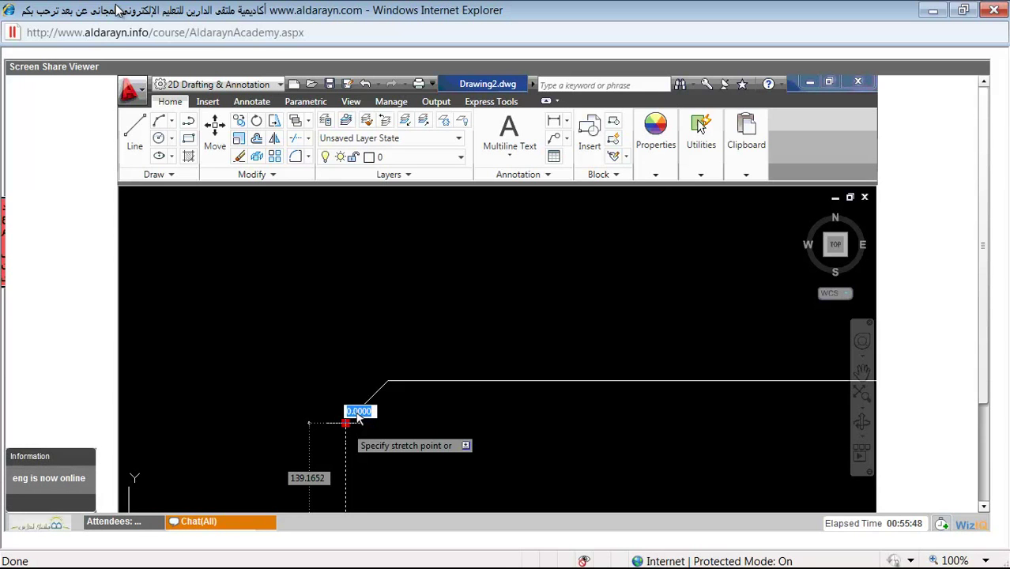
{"action": "left_click", "coordinate": [346, 382]}
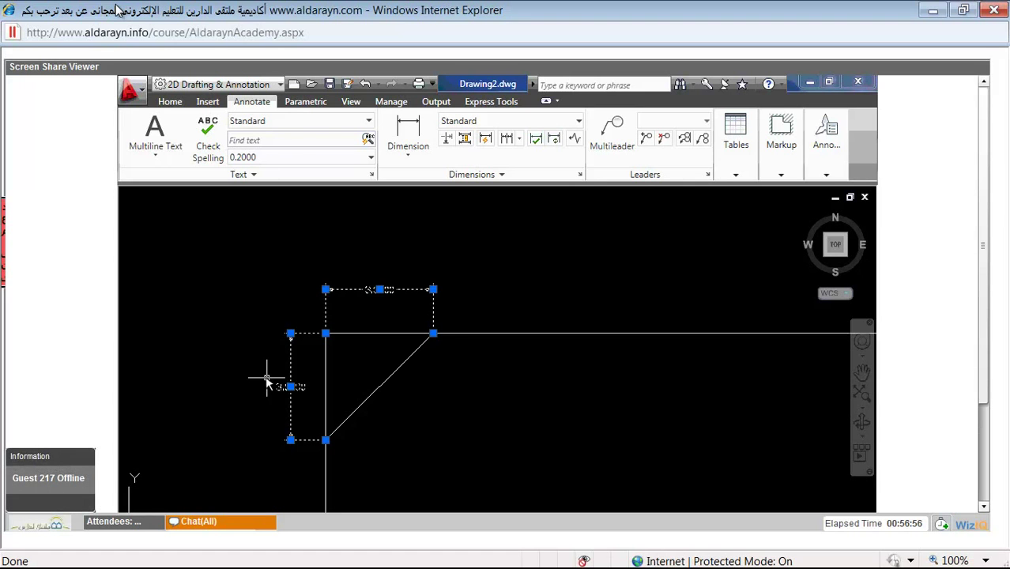
- Delete the chamfer's diagonal line, trim the outline, and restart CHAMFER on the corner
{"action": "key", "text": "Delete"}
{"action": "type", "text": "tr"}
{"action": "key", "text": "Return"}
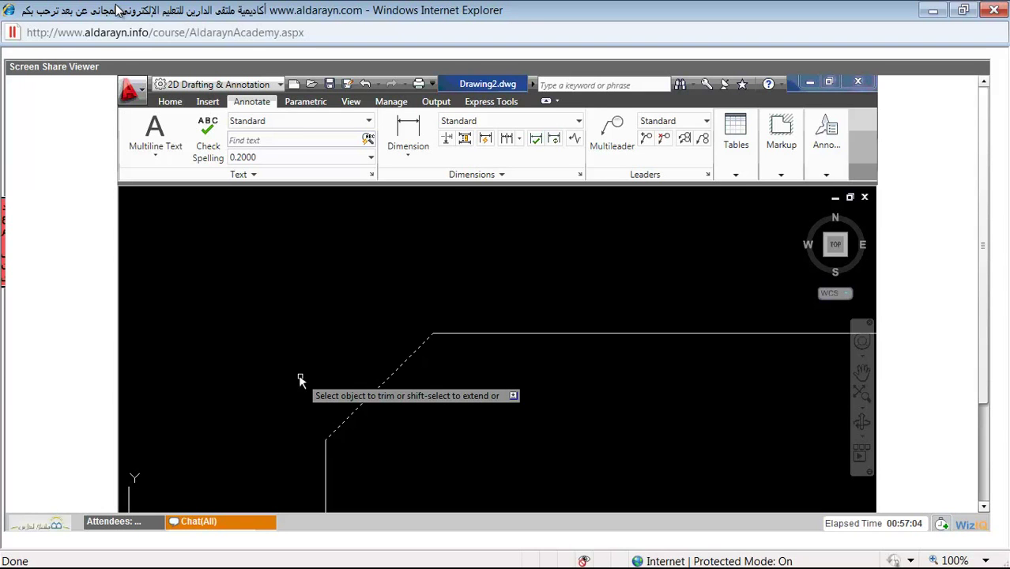
{"action": "type", "text": "cha"}
{"action": "key", "text": "Return"}
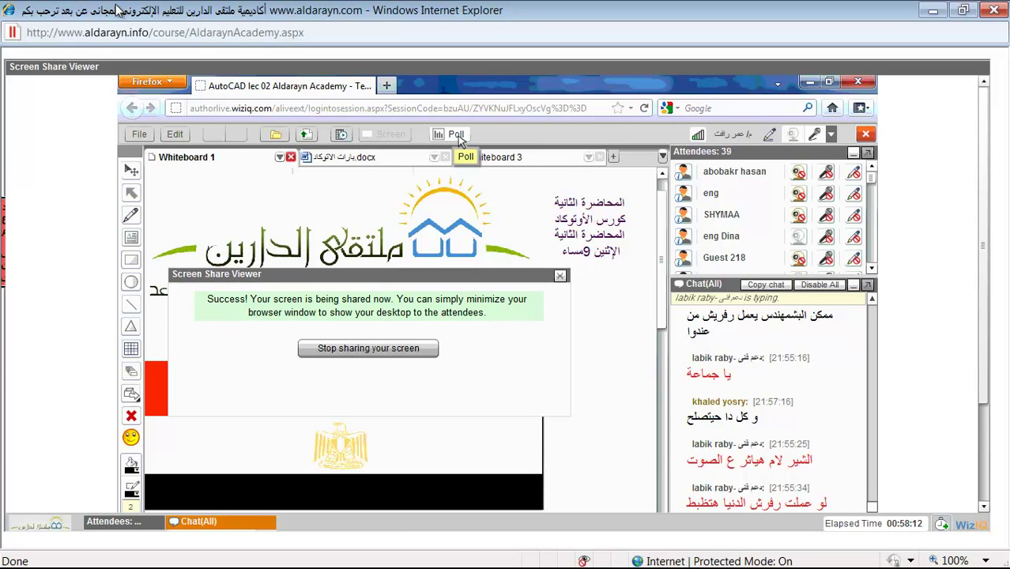
- Vote نعم (yes) in the classroom poll on picture and sound clarity
{"action": "left_click", "coordinate": [458, 136]}
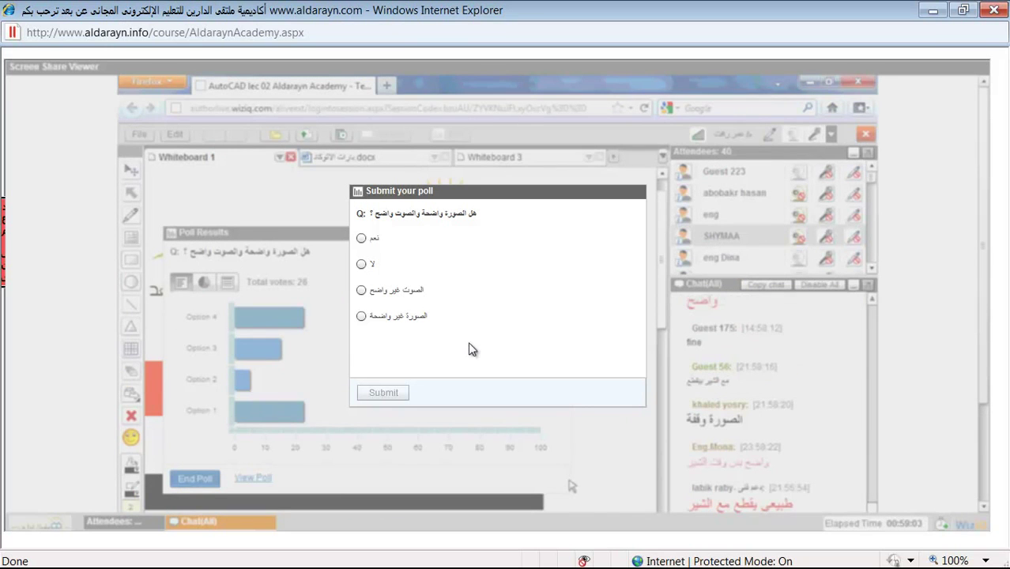
{"action": "left_click", "coordinate": [361, 237]}
{"action": "left_click", "coordinate": [384, 395]}
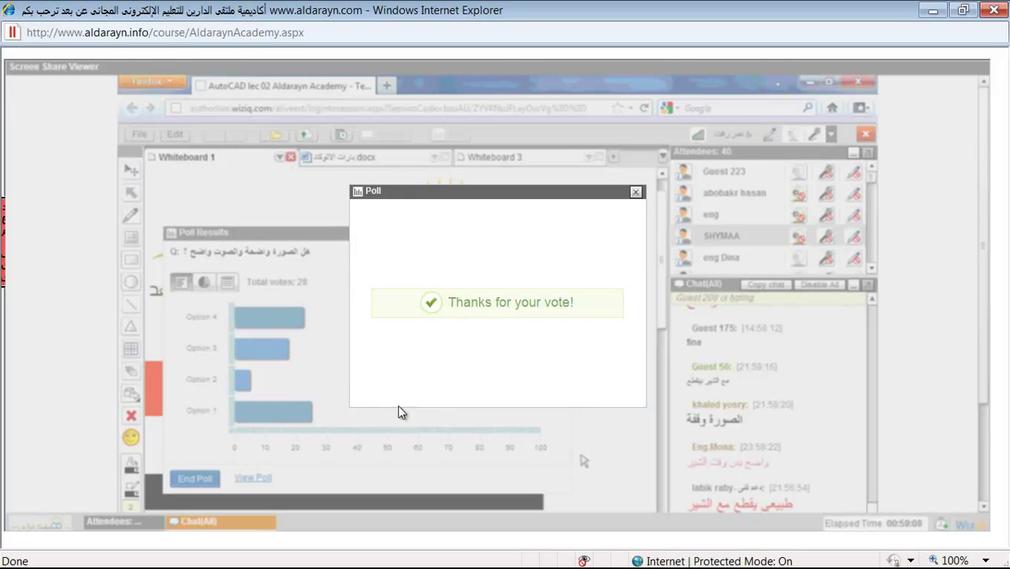
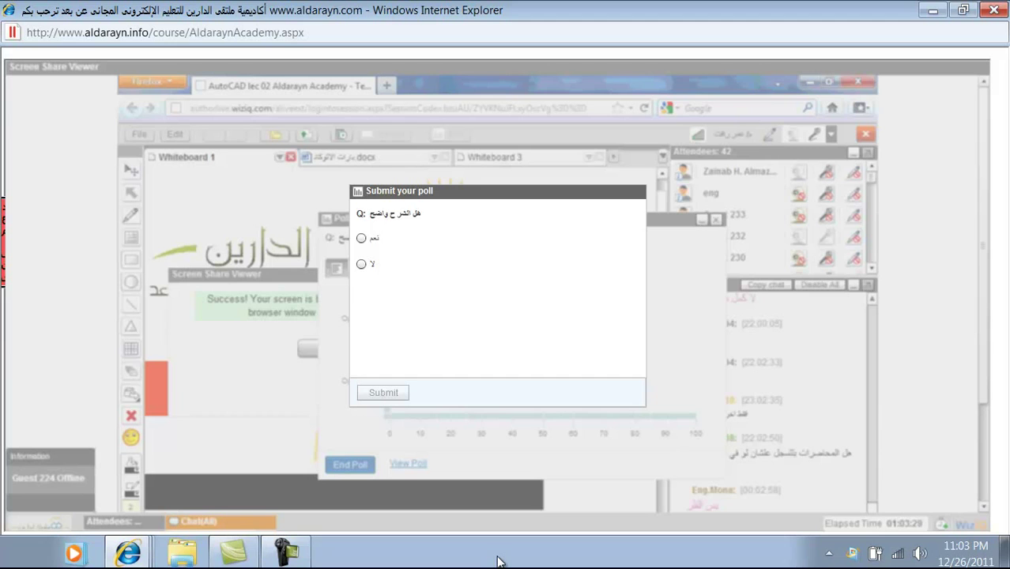
- Answer yes (نعم) in the WizIQ clarity poll and submit the vote
{"action": "left_click", "coordinate": [361, 239]}
{"action": "left_click", "coordinate": [388, 393]}
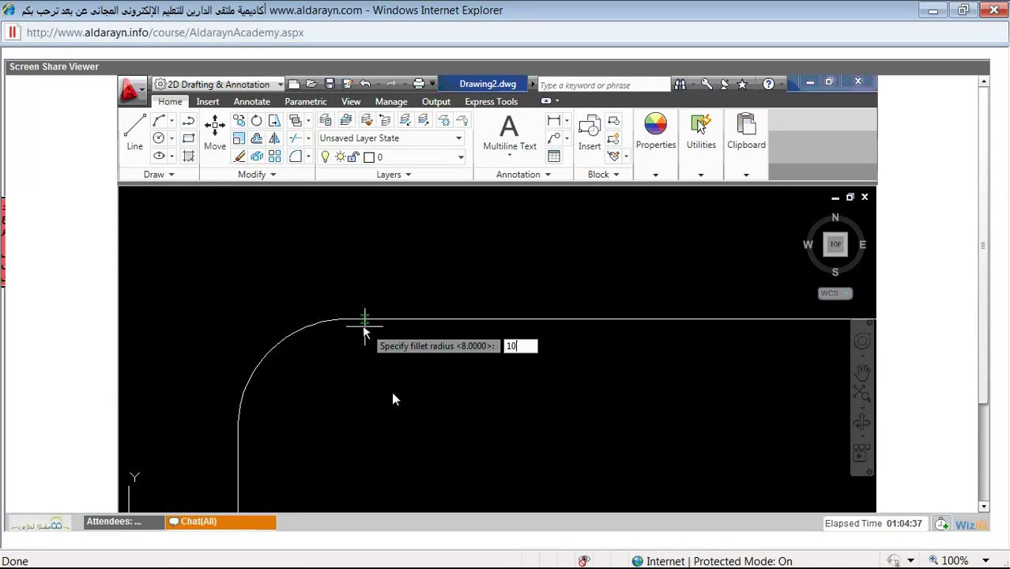
- Fillet the top line and the vertical line with a radius-10 arc, then select the arc
{"action": "key", "text": "Return"}
{"action": "left_click", "coordinate": [365, 320]}
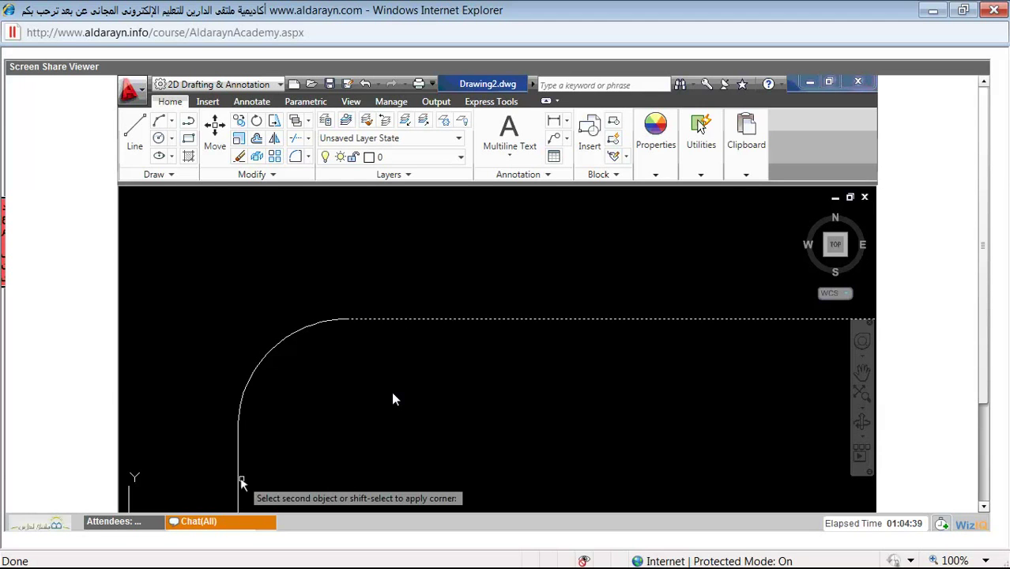
{"action": "left_click", "coordinate": [238, 480]}
{"action": "scroll", "coordinate": [386, 354], "scroll_direction": "down", "scroll_amount": 4}
{"action": "scroll", "coordinate": [357, 387], "scroll_direction": "up", "scroll_amount": 2}
{"action": "scroll", "coordinate": [348, 387], "scroll_direction": "up", "scroll_amount": 2}
{"action": "scroll", "coordinate": [351, 367], "scroll_direction": "up", "scroll_amount": 2}
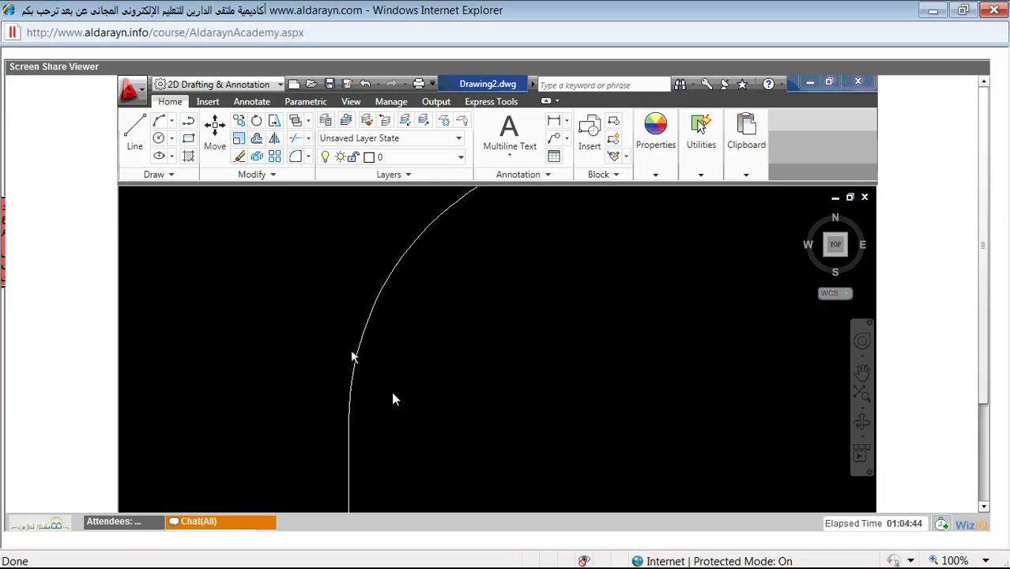
{"action": "left_click", "coordinate": [348, 443]}
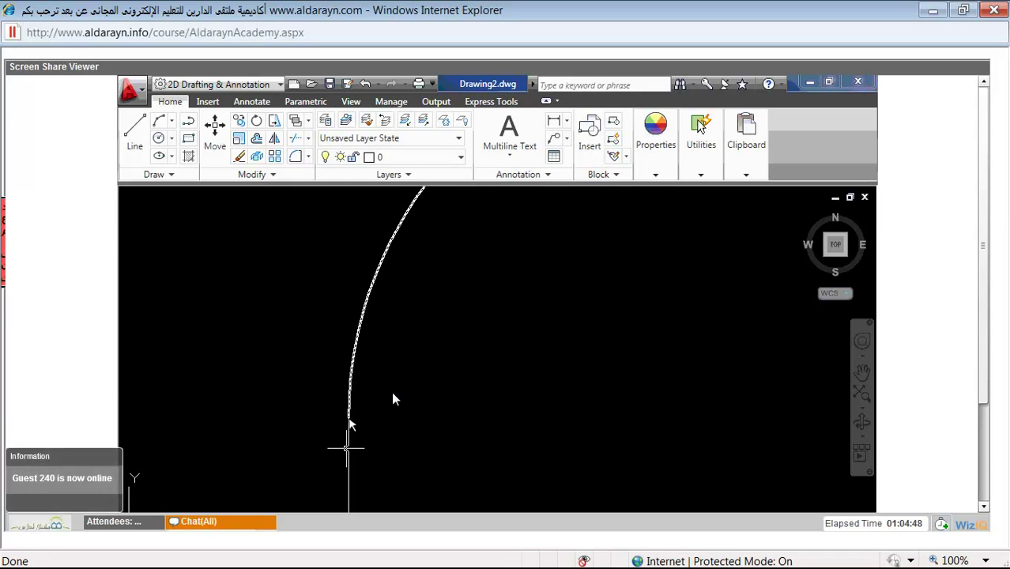
{"action": "scroll", "coordinate": [350, 426], "scroll_direction": "down", "scroll_amount": 2}
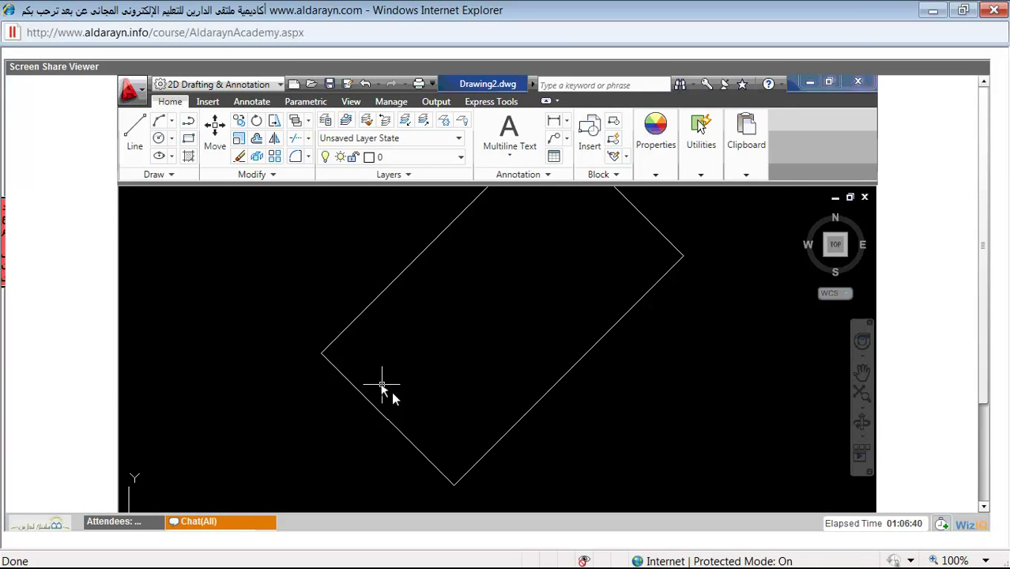
- Rotate the tilted rectangle 45 degrees about its centre
{"action": "scroll", "coordinate": [392, 396], "scroll_direction": "down", "scroll_amount": 7}
{"action": "scroll", "coordinate": [393, 396], "scroll_direction": "up", "scroll_amount": 3}
{"action": "scroll", "coordinate": [396, 398], "scroll_direction": "up", "scroll_amount": 2}
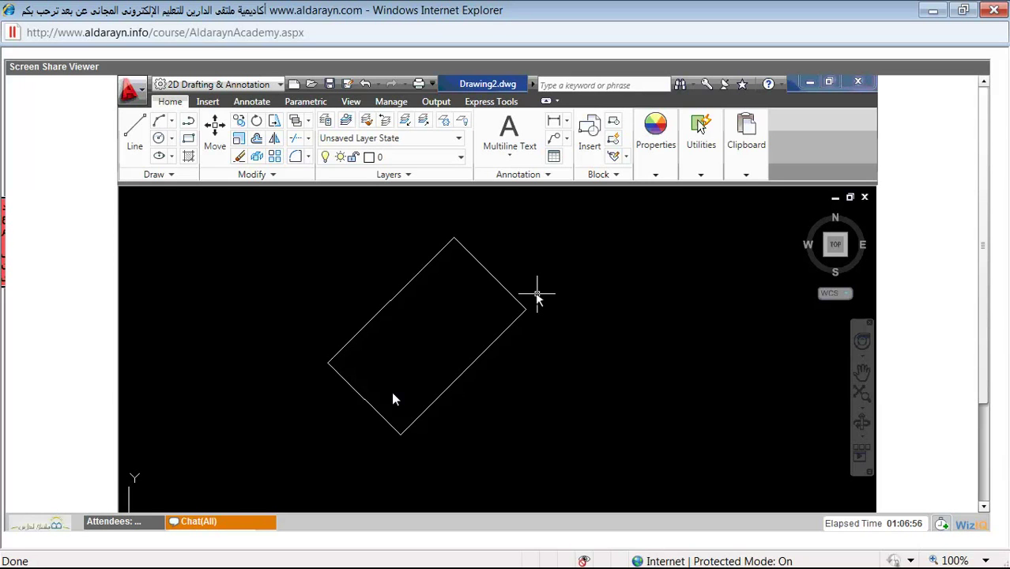
{"action": "left_click", "coordinate": [538, 296]}
{"action": "key", "text": "m"}
{"action": "key", "text": "Return"}
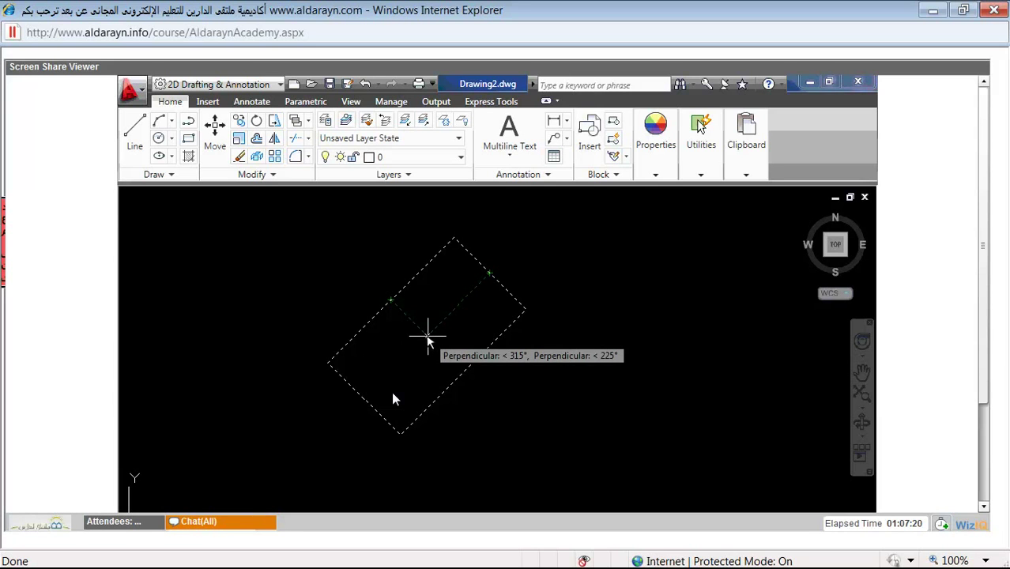
{"action": "left_click", "coordinate": [428, 338]}
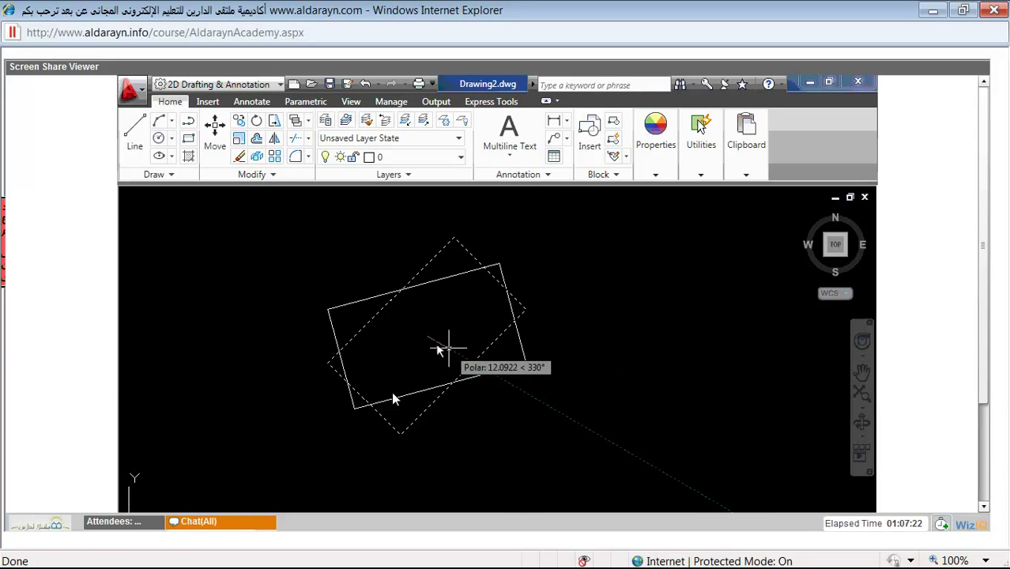
{"action": "type", "text": "4"}
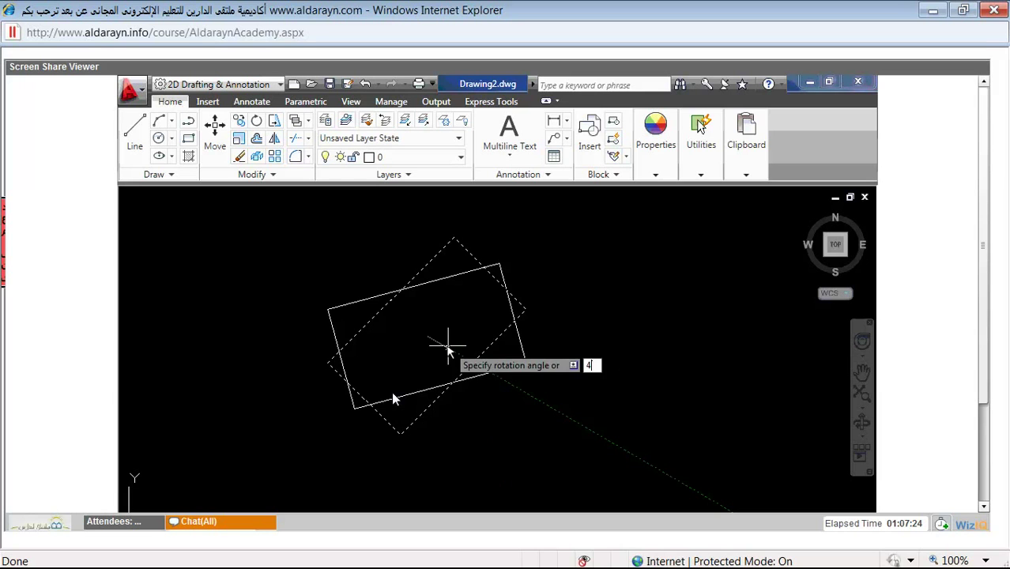
{"action": "type", "text": "5"}
{"action": "key", "text": "Return"}
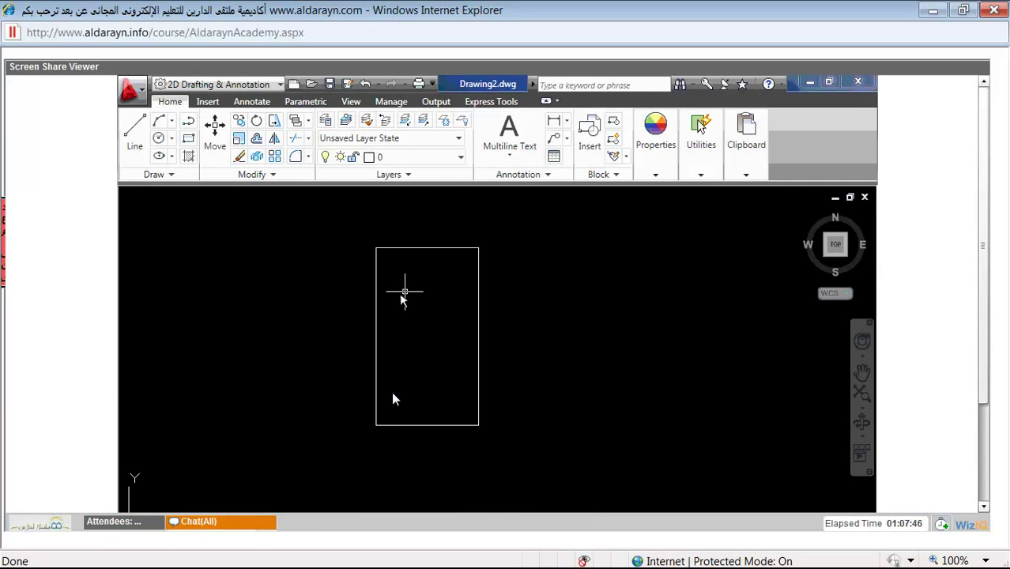
- Start a second ROTATE (ro) and select the rectangle for a rotated copy
{"action": "type", "text": "ro"}
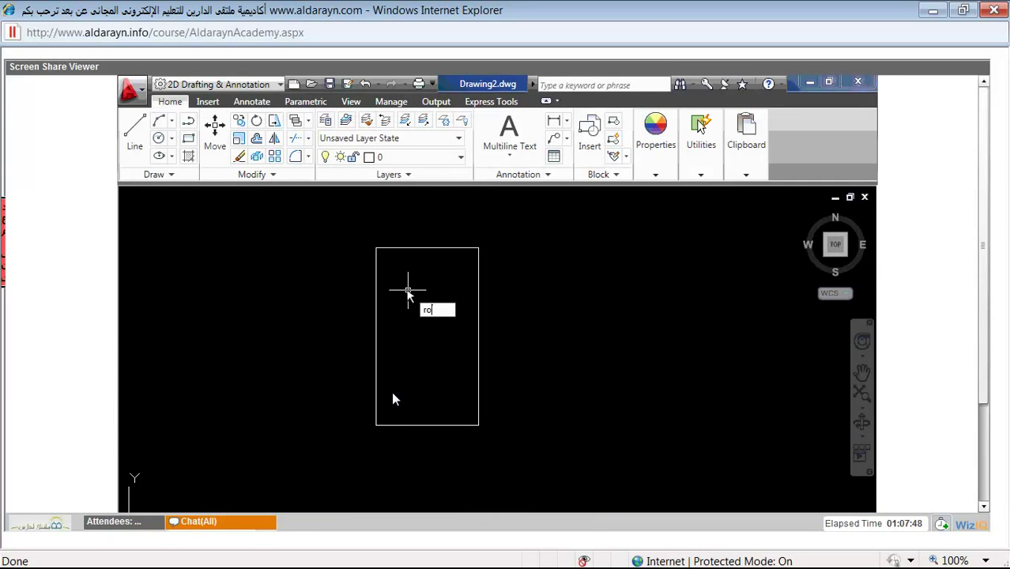
{"action": "key", "text": "Return"}
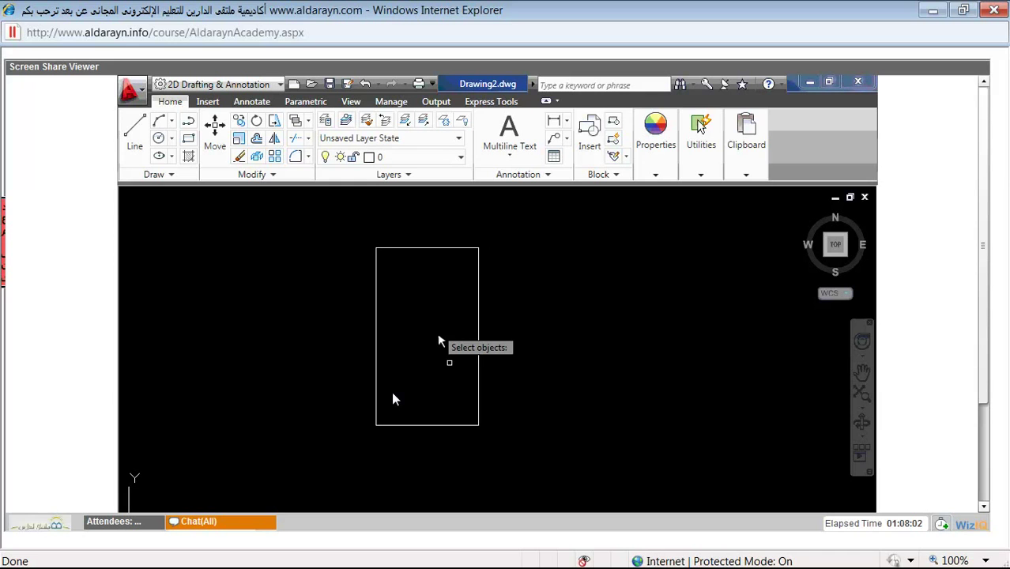
{"action": "left_click", "coordinate": [442, 424]}
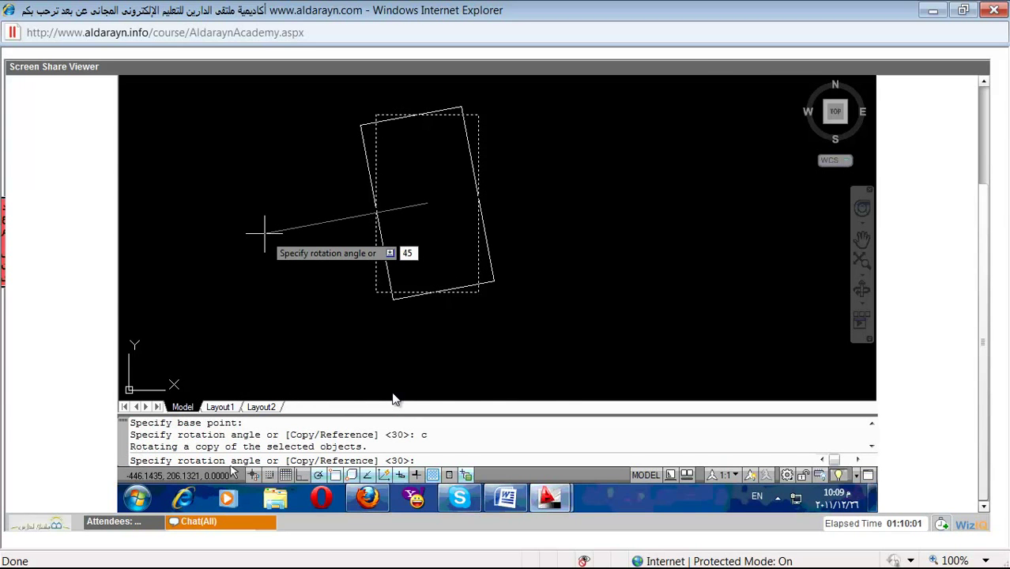
{"action": "scroll", "coordinate": [233, 472], "scroll_direction": "up", "scroll_amount": 3}
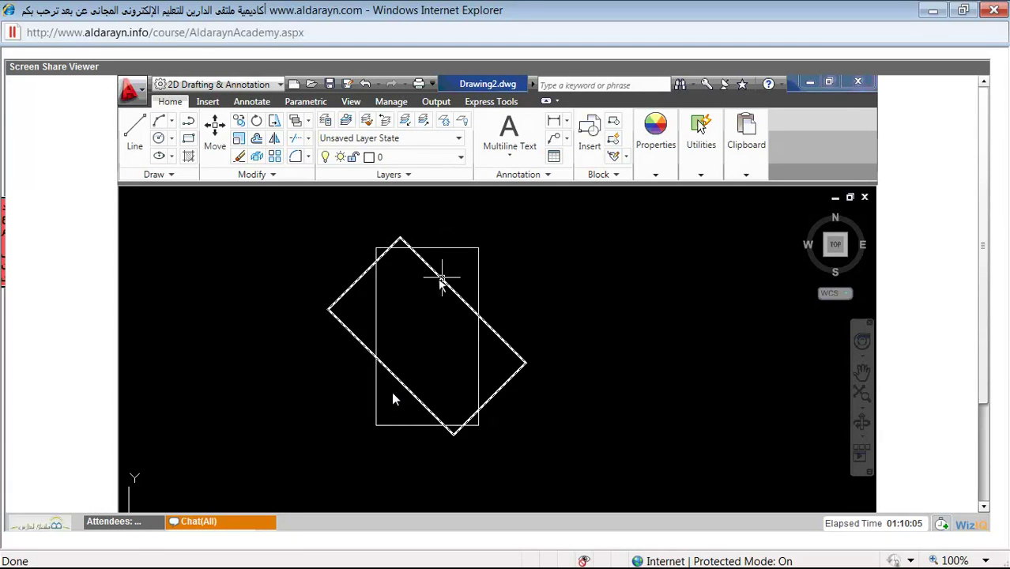
- Complete the 45° rotated copy over the original and add a rectangle to the right
{"action": "scroll", "coordinate": [393, 399], "scroll_direction": "down", "scroll_amount": 3}
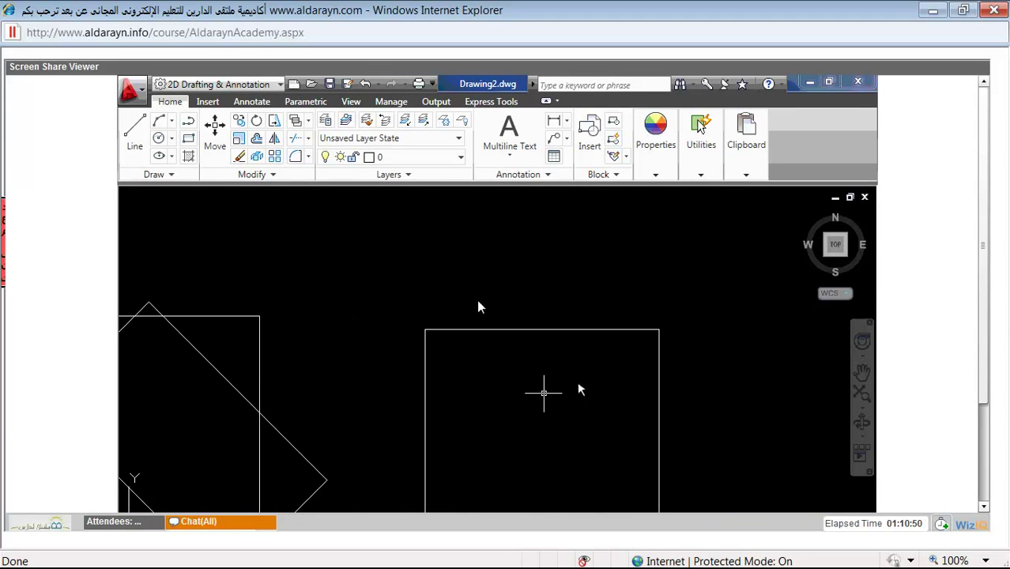
{"action": "scroll", "coordinate": [494, 294], "scroll_direction": "down", "scroll_amount": 2}
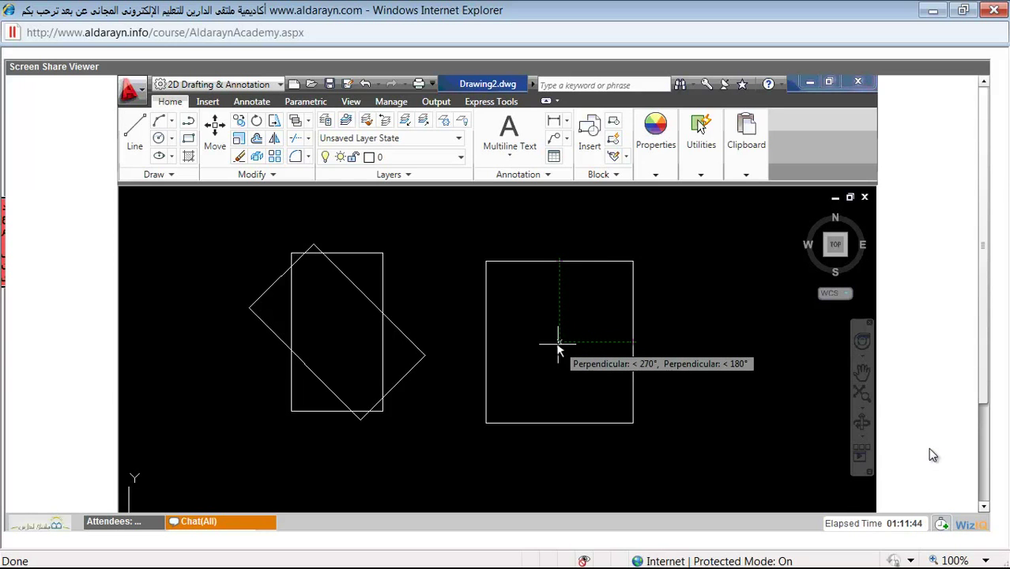
- Draw a radius-5 circle centred on the right rectangle's middle
{"action": "left_click", "coordinate": [558, 342]}
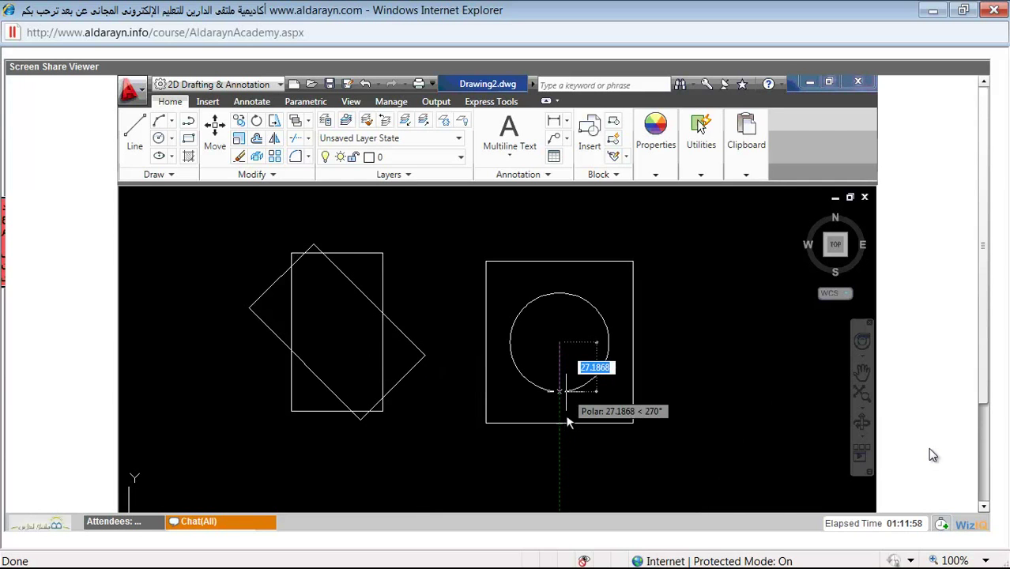
{"action": "type", "text": "5"}
{"action": "key", "text": "Return"}
{"action": "scroll", "coordinate": [591, 449], "scroll_direction": "down", "scroll_amount": 2}
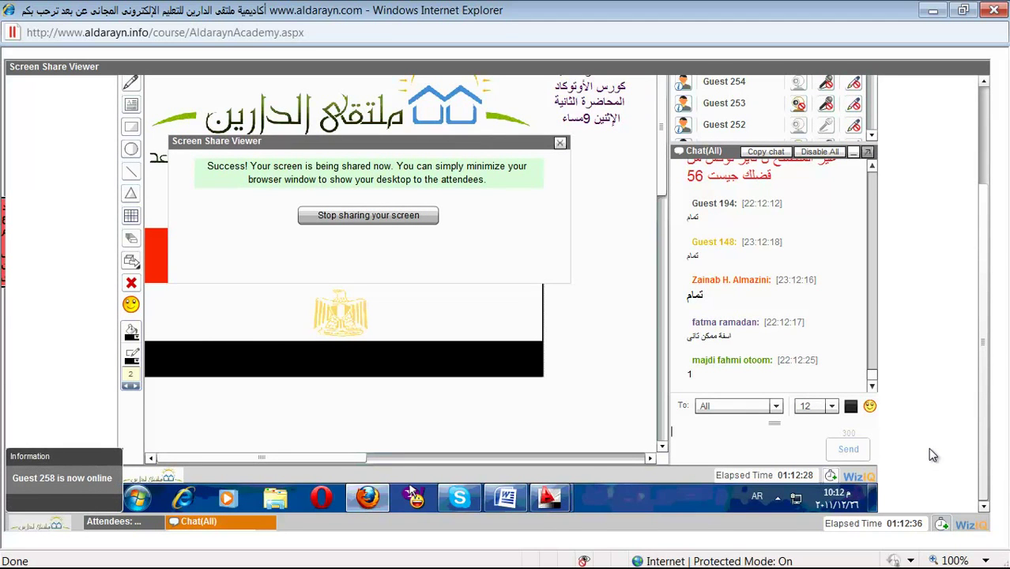
{"action": "mouse_move", "coordinate": [550, 497]}
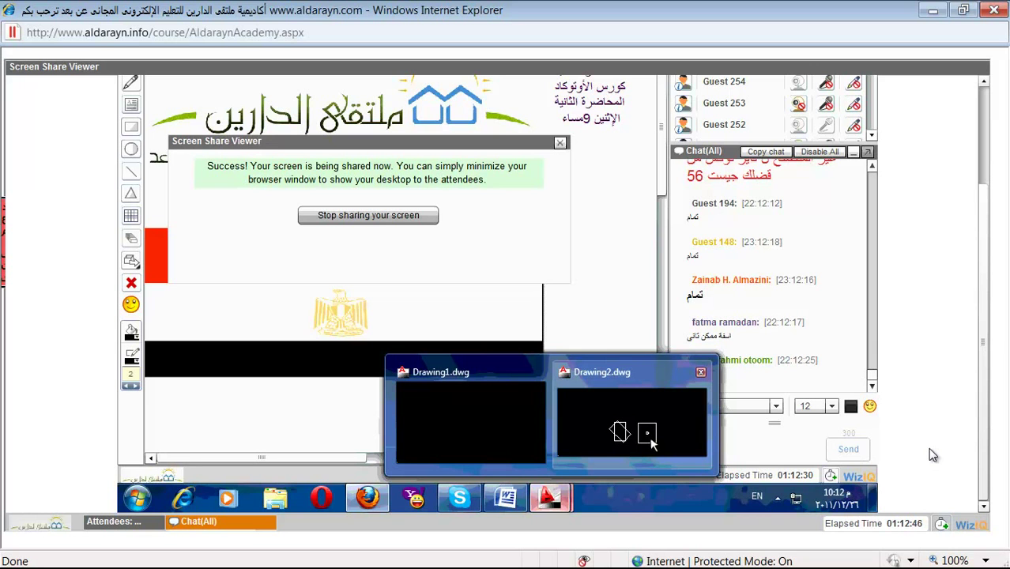
- Restore the Drawing2.dwg window from the AutoCAD taskbar preview
{"action": "left_click", "coordinate": [648, 435]}
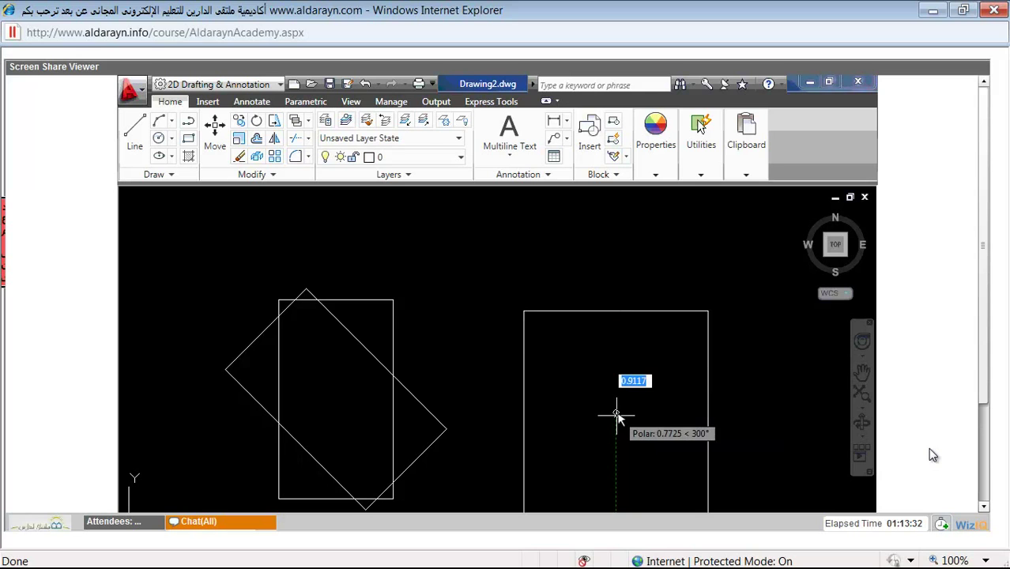
- Size a larger circle inside the right rectangle with a click, then select it
{"action": "left_click", "coordinate": [617, 413]}
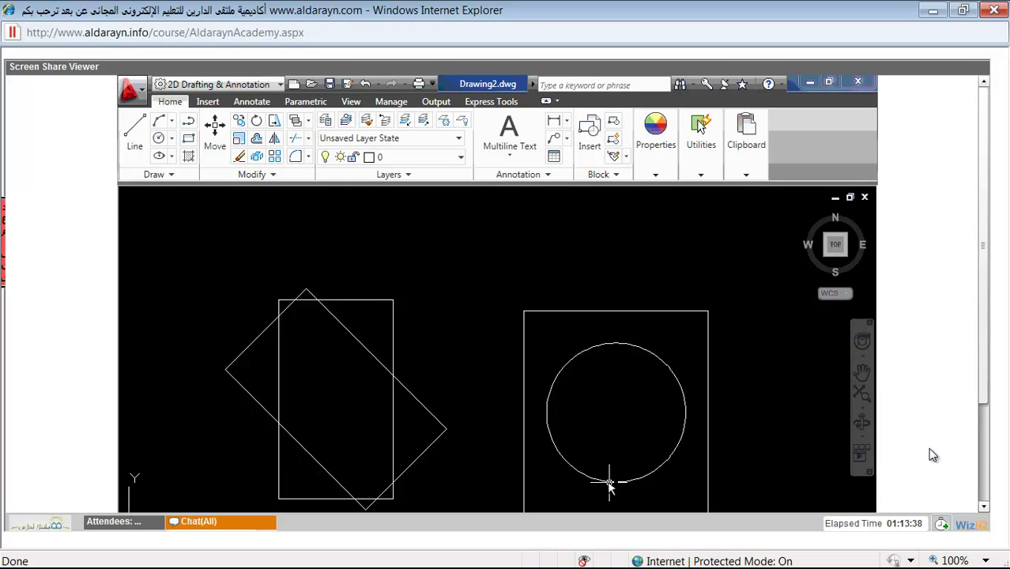
{"action": "left_click", "coordinate": [543, 408]}
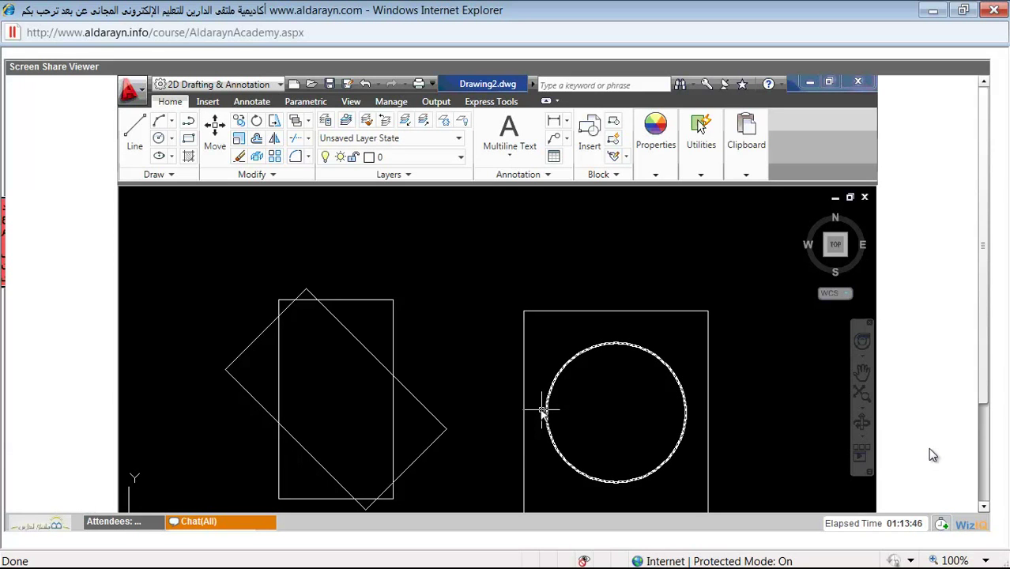
- Start a horizontal line from the right rectangle's edge midpoint across the circle
{"action": "left_click", "coordinate": [697, 408]}
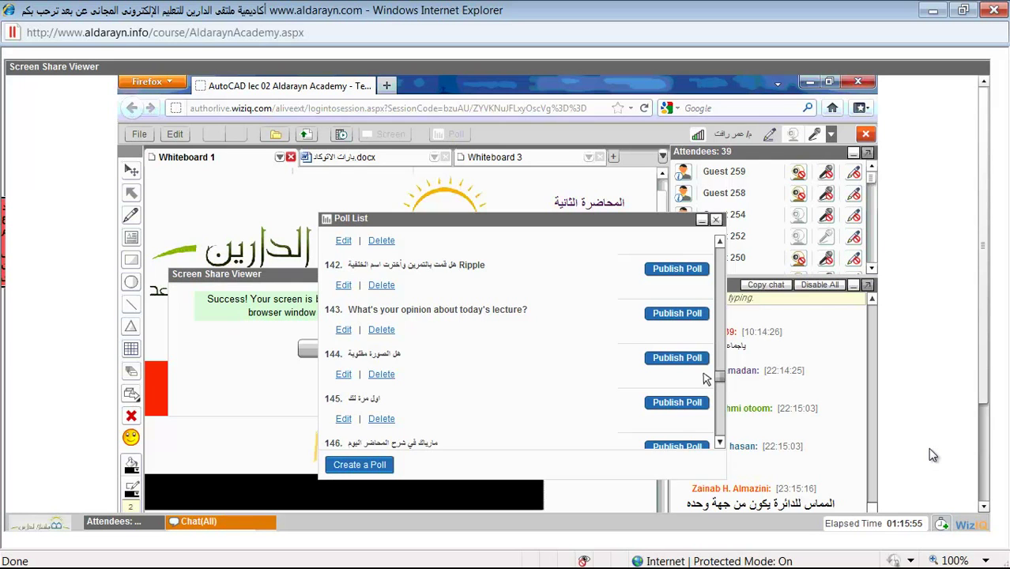
{"action": "scroll", "coordinate": [695, 378], "scroll_direction": "up", "scroll_amount": 5}
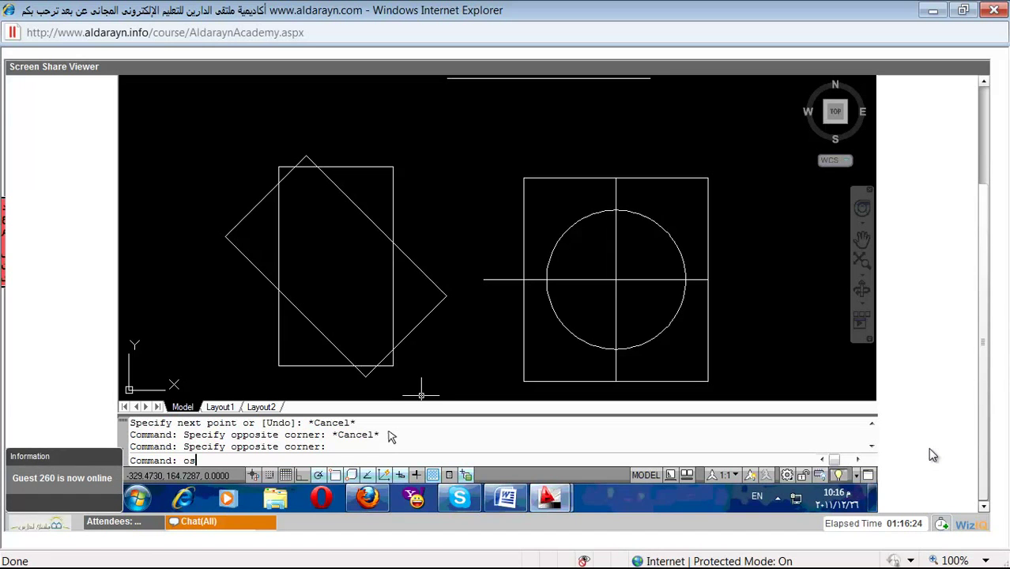
- Complete one horizontal line across the drawing area using 180° polar tracking
{"action": "key", "text": "Return"}
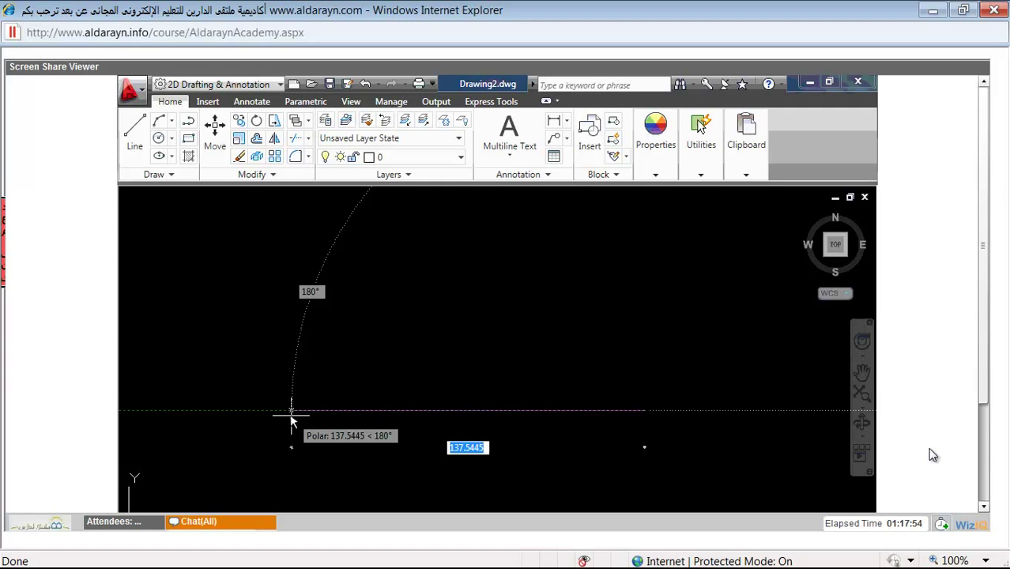
{"action": "key", "text": "Escape"}
{"action": "left_click", "coordinate": [436, 410]}
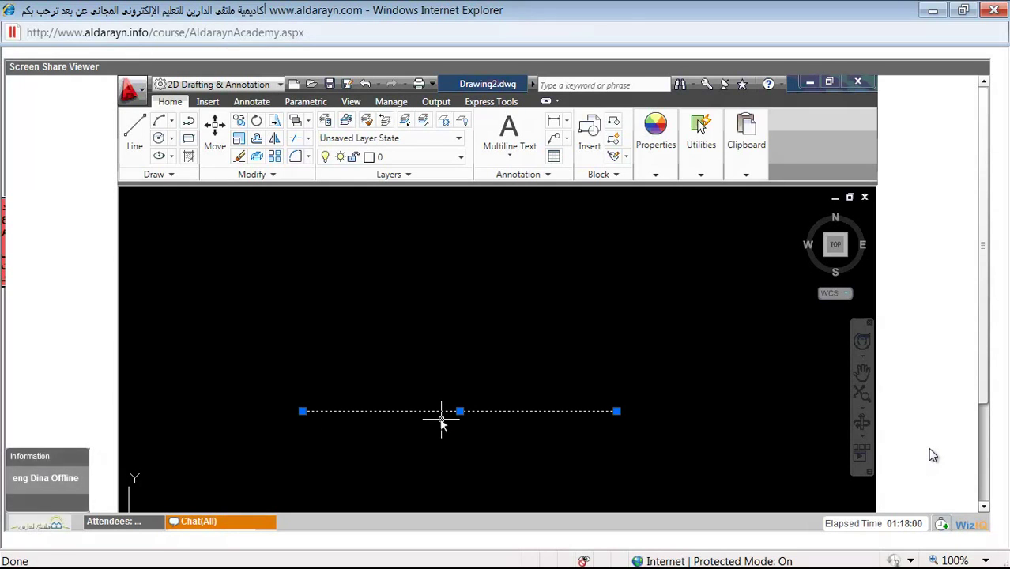
- Delete the six unevenly spaced upper horizontal lines
{"action": "key", "text": "m"}
{"action": "key", "text": "Return"}
{"action": "left_click", "coordinate": [617, 411]}
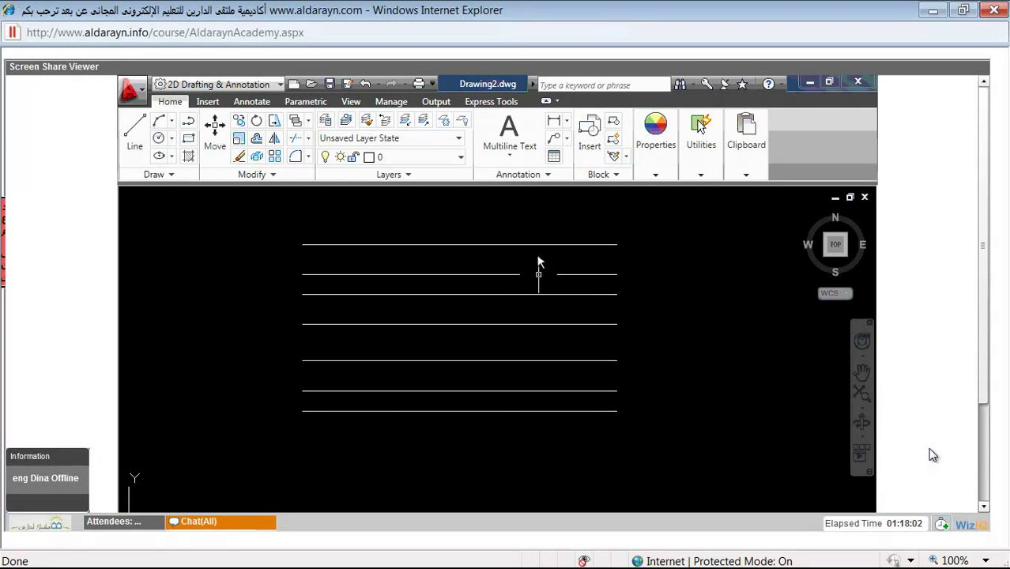
{"action": "left_click", "coordinate": [581, 224]}
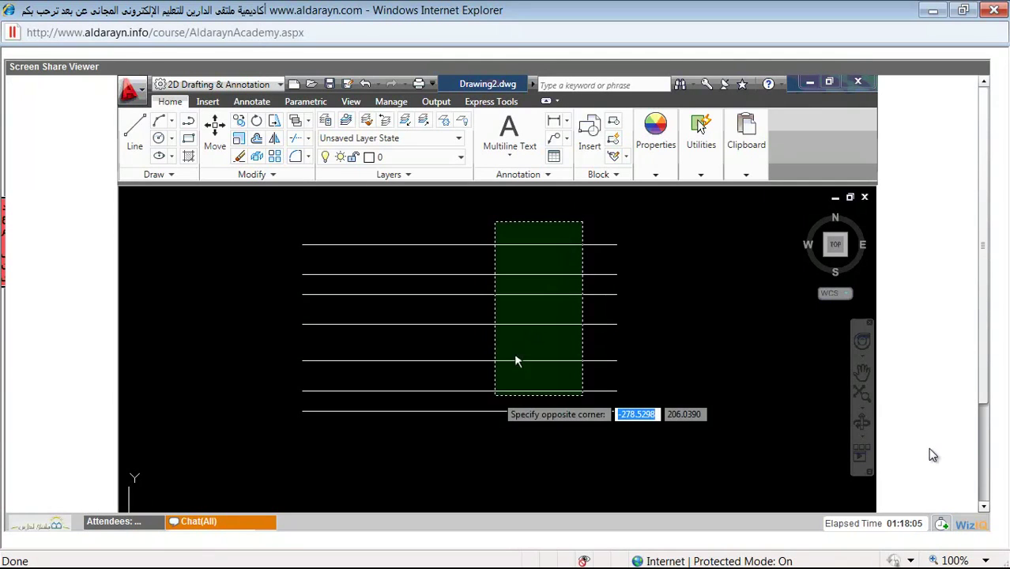
{"action": "left_click", "coordinate": [497, 395]}
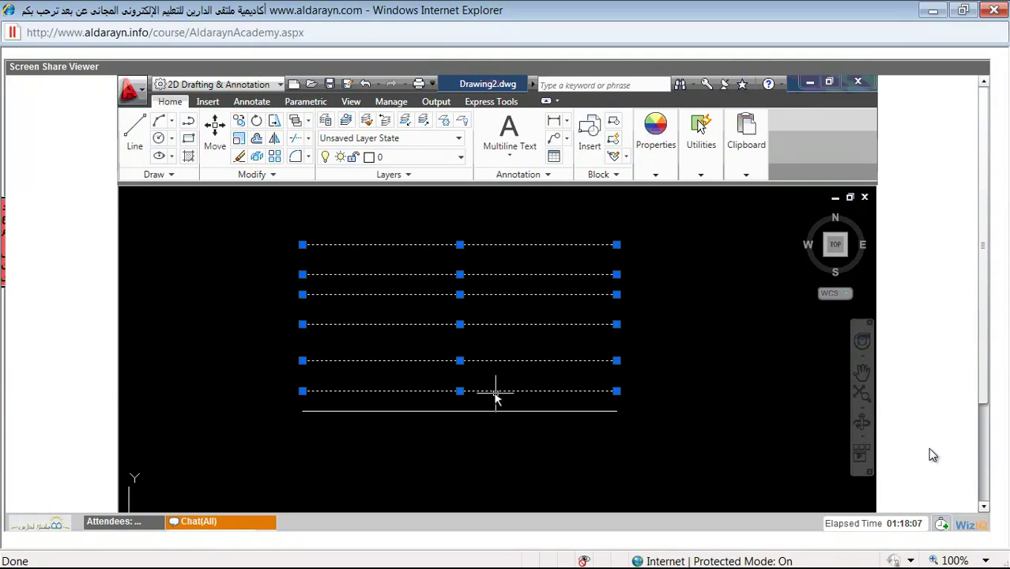
{"action": "key", "text": "Delete"}
{"action": "left_click", "coordinate": [619, 404]}
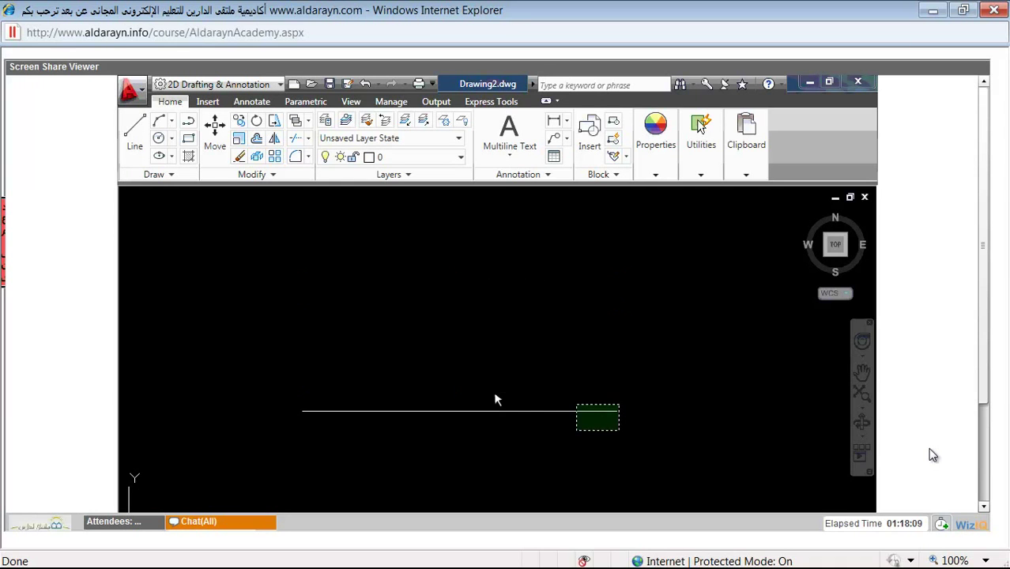
- Crossing-select the remaining bottom horizontal line, leaving it as the only line
{"action": "left_click", "coordinate": [575, 432]}
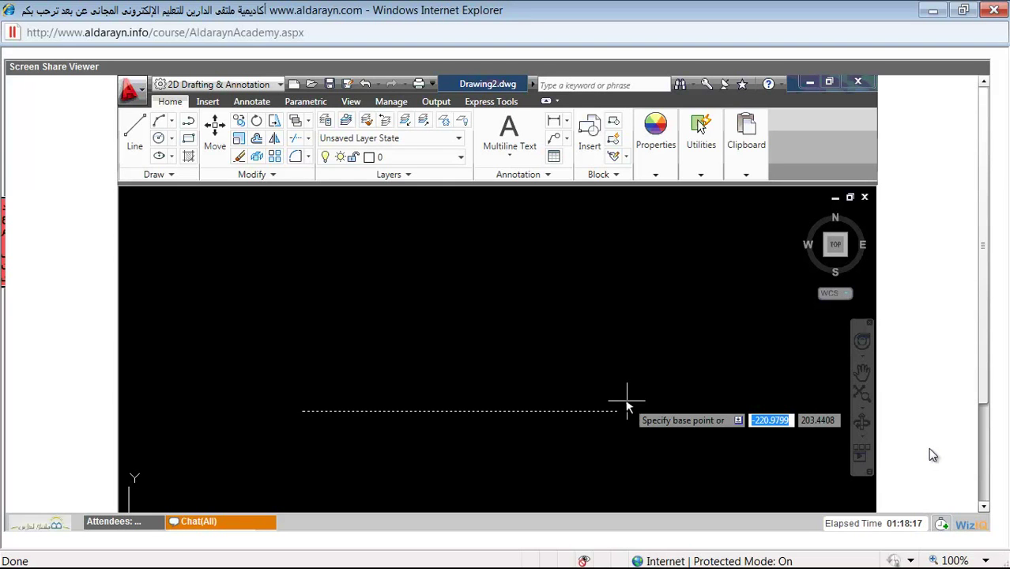
{"action": "left_click", "coordinate": [618, 410]}
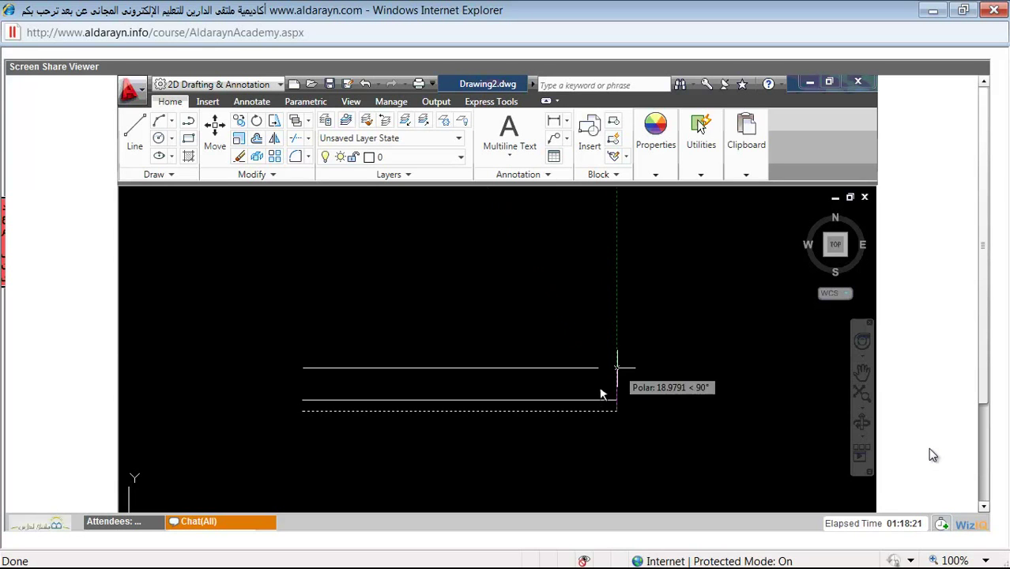
{"action": "left_click", "coordinate": [617, 373]}
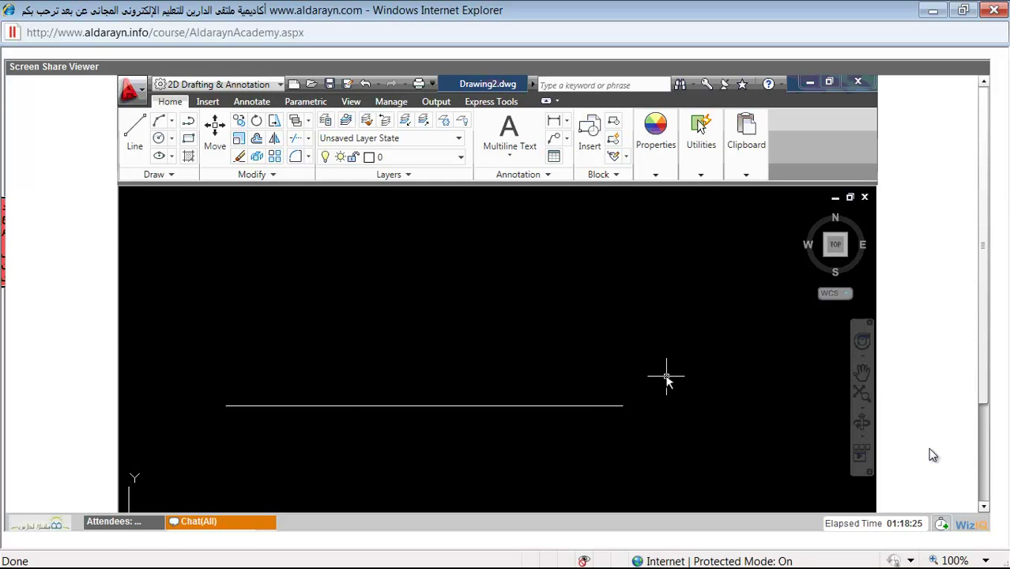
{"action": "left_click", "coordinate": [630, 388]}
- Select the horizontal line and start Offset with the O alias, then cancel it
{"action": "left_click", "coordinate": [501, 478]}
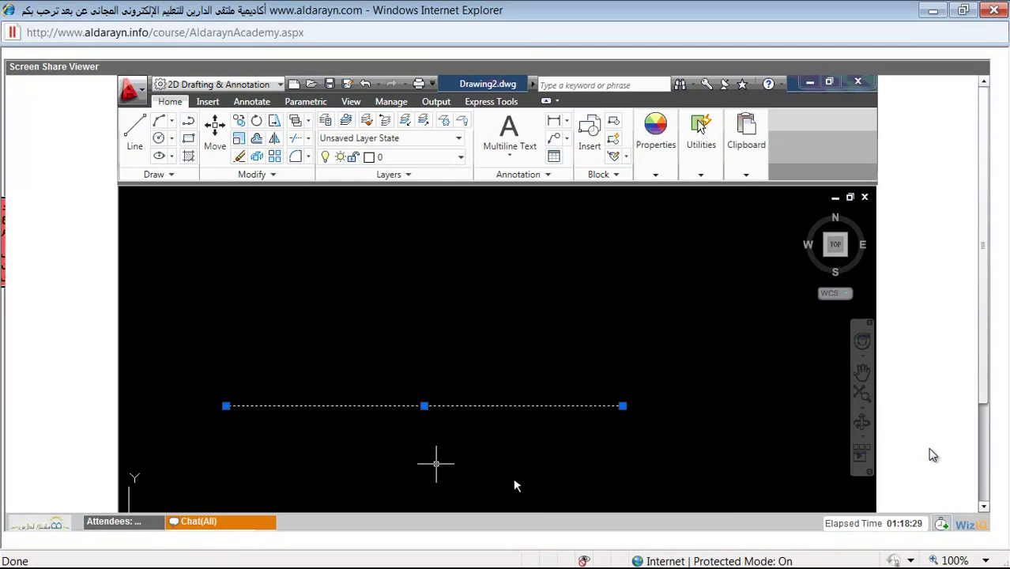
{"action": "type", "text": "o"}
{"action": "key", "text": "Return"}
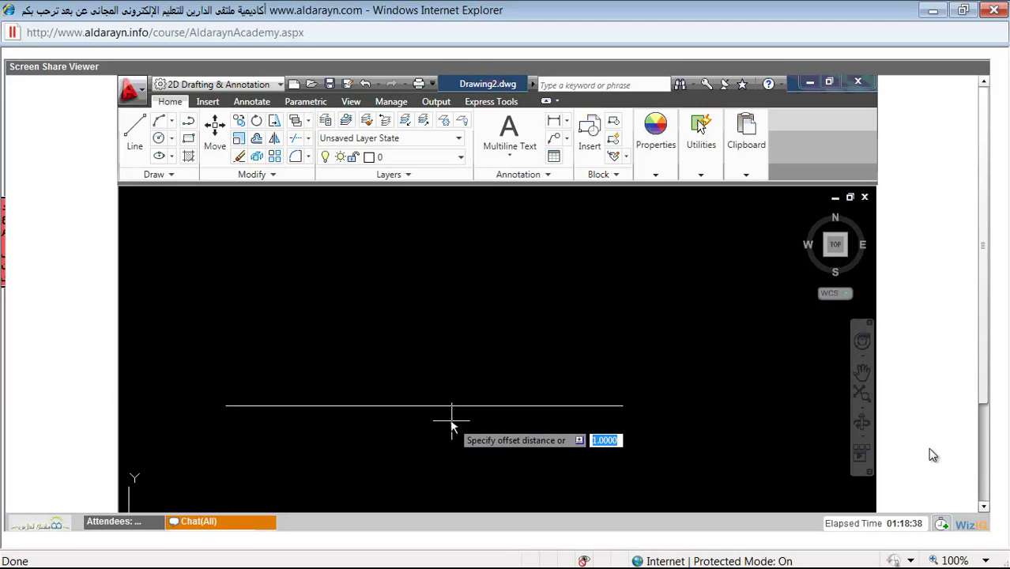
{"action": "key", "text": "Escape"}
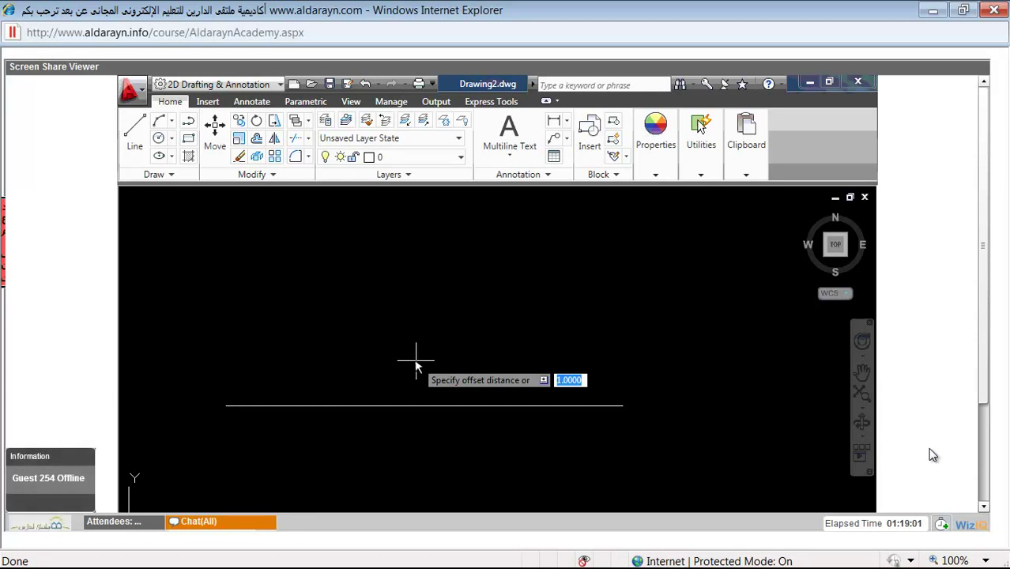
- Offset lines at distance 10 to add parallel copies above the stack
{"action": "type", "text": "10"}
{"action": "key", "text": "Return"}
{"action": "left_click", "coordinate": [441, 405]}
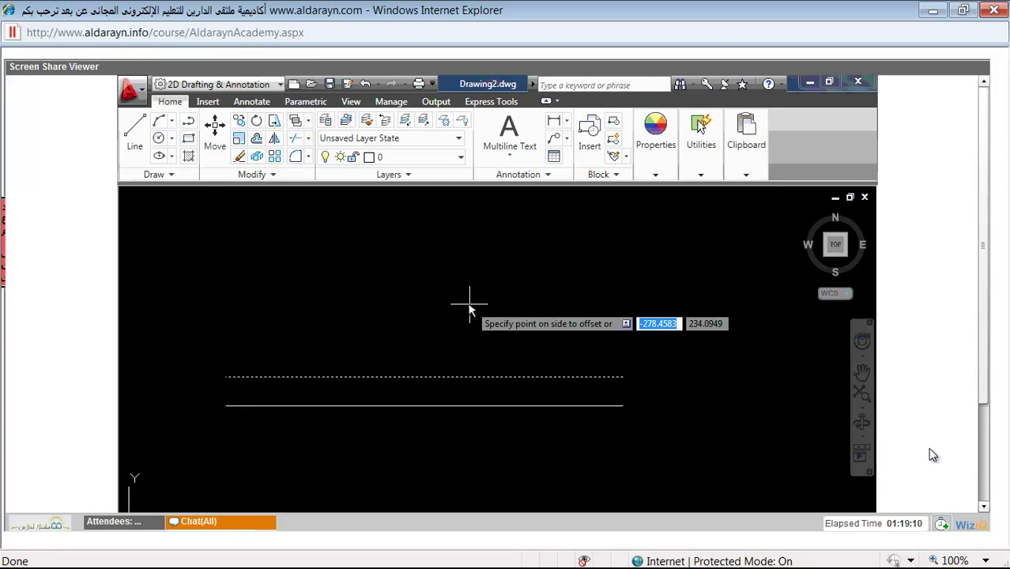
{"action": "left_click", "coordinate": [469, 304]}
{"action": "left_click", "coordinate": [479, 349]}
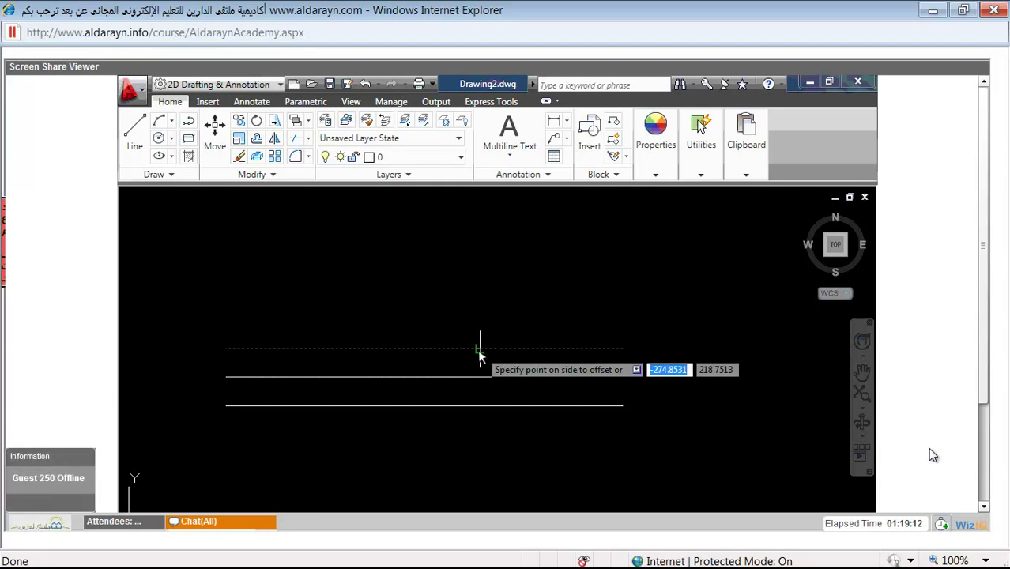
{"action": "left_click", "coordinate": [479, 349]}
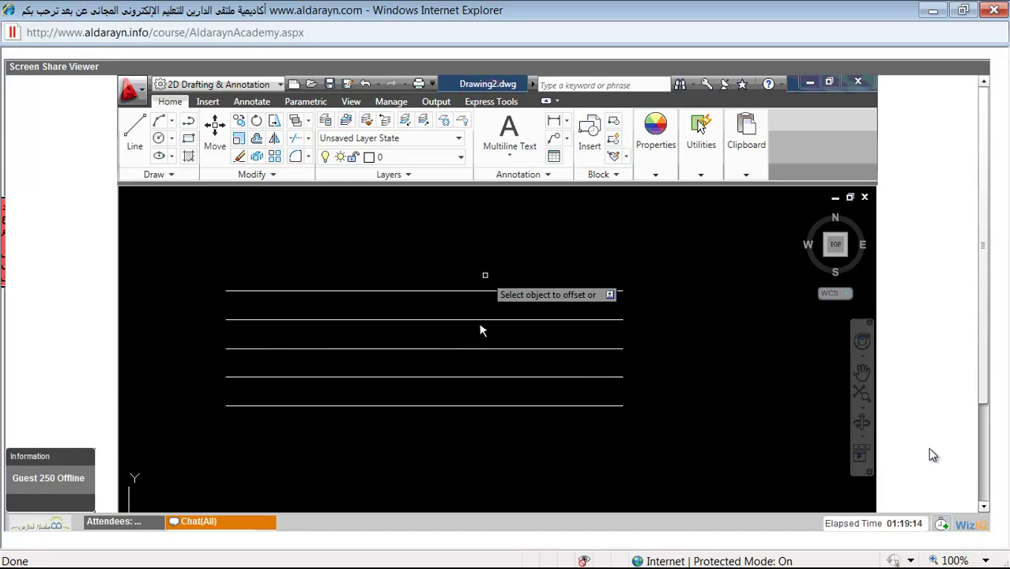
{"action": "left_click", "coordinate": [486, 275]}
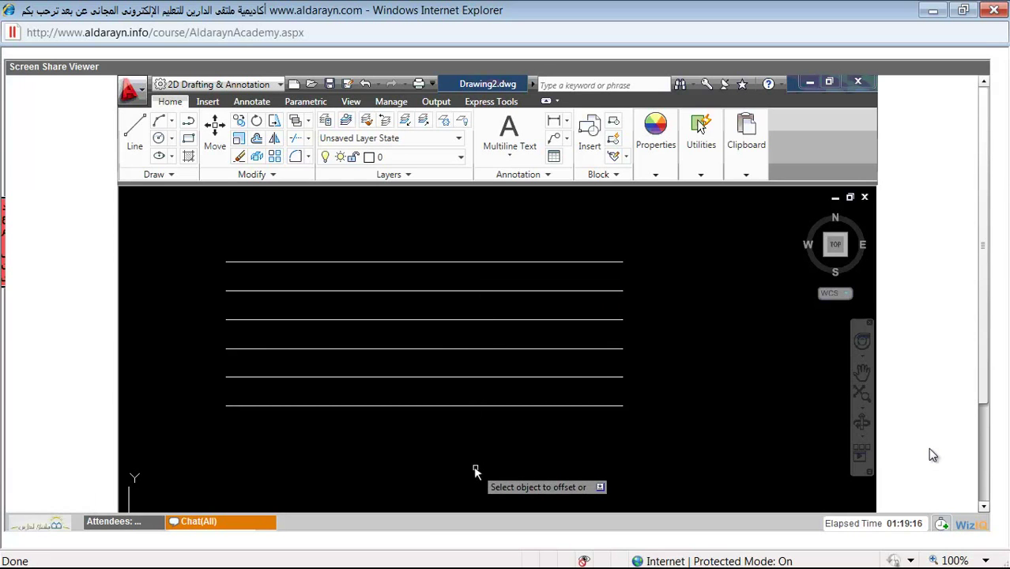
- Add two more 10-unit offset lines below the stack and end Offset
{"action": "middle_click_drag", "start_coordinate": [475, 471], "coordinate": [475, 409]}
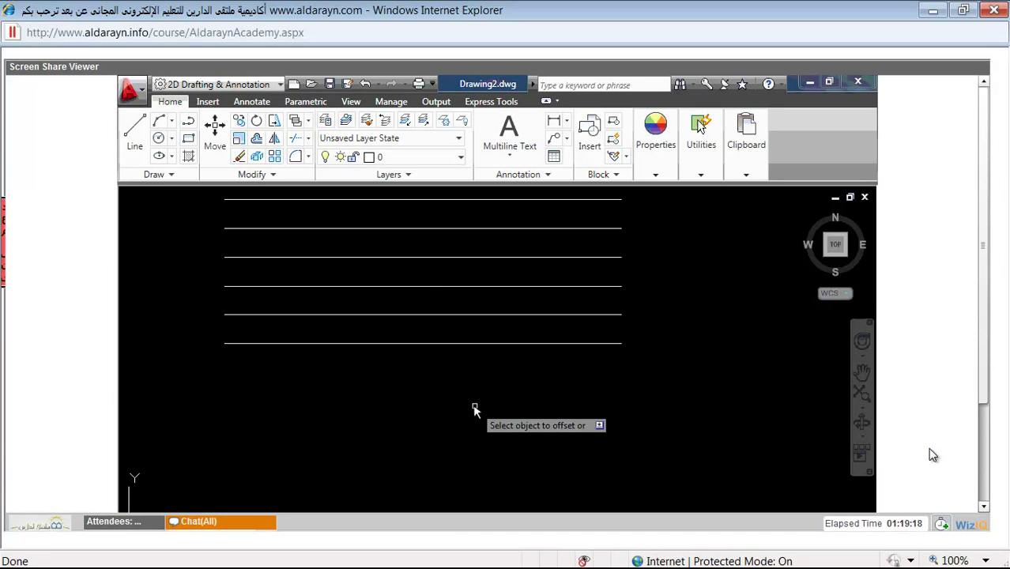
{"action": "scroll", "coordinate": [475, 408], "scroll_direction": "down", "scroll_amount": 1}
{"action": "left_click", "coordinate": [496, 355]}
{"action": "left_click", "coordinate": [499, 395]}
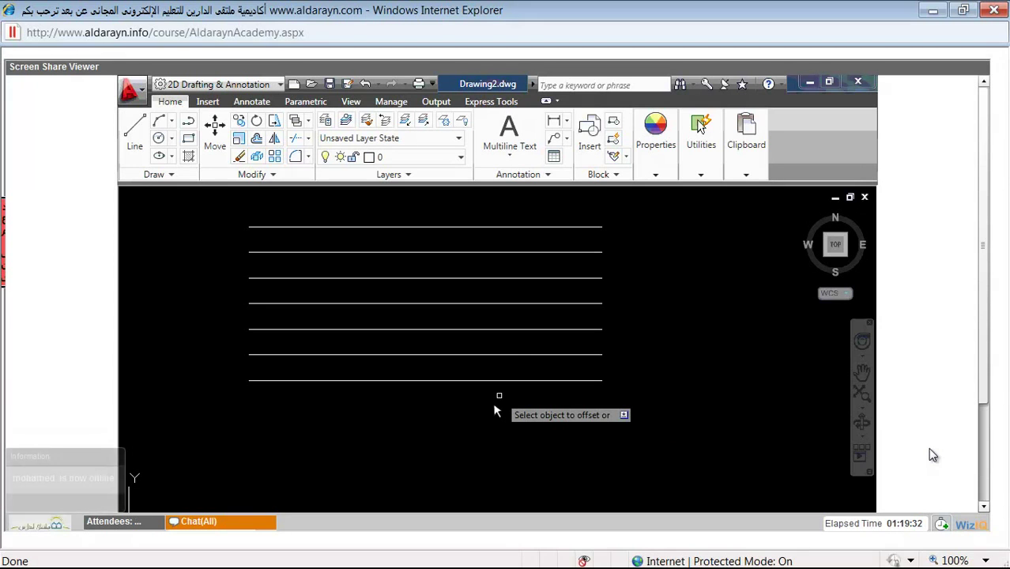
{"action": "left_click", "coordinate": [498, 406]}
{"action": "left_click", "coordinate": [506, 446]}
{"action": "key", "text": "Escape"}
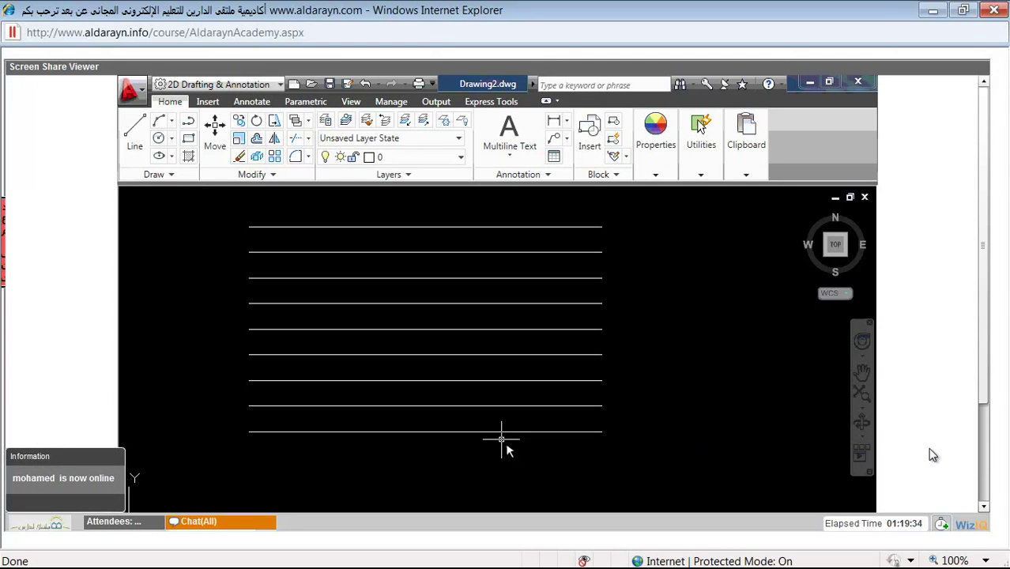
- Select a line and zoom and pan to review the stack of nine lines
{"action": "scroll", "coordinate": [491, 475], "scroll_direction": "down", "scroll_amount": 1}
{"action": "scroll", "coordinate": [487, 375], "scroll_direction": "up", "scroll_amount": 2}
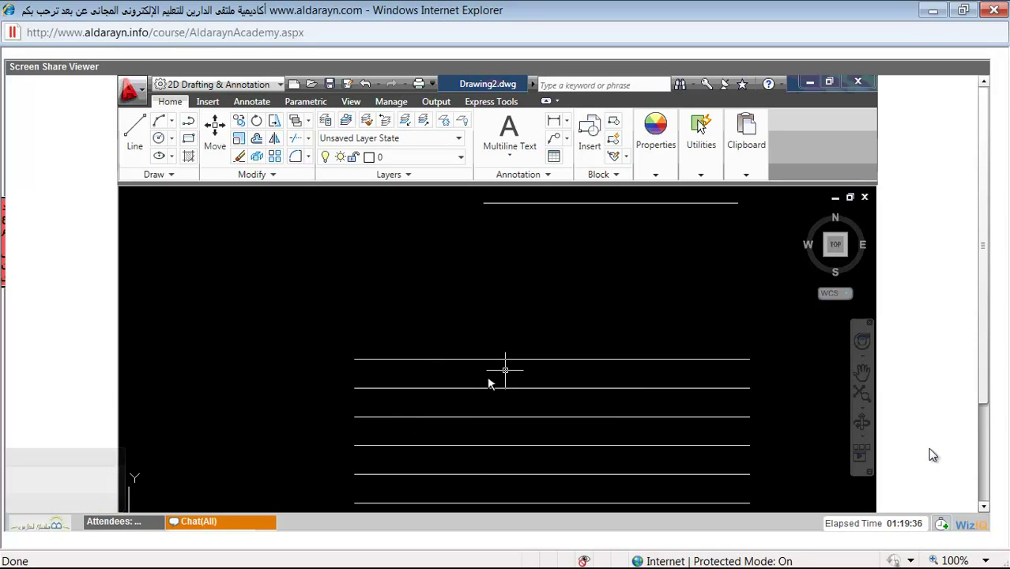
{"action": "left_click", "coordinate": [514, 388]}
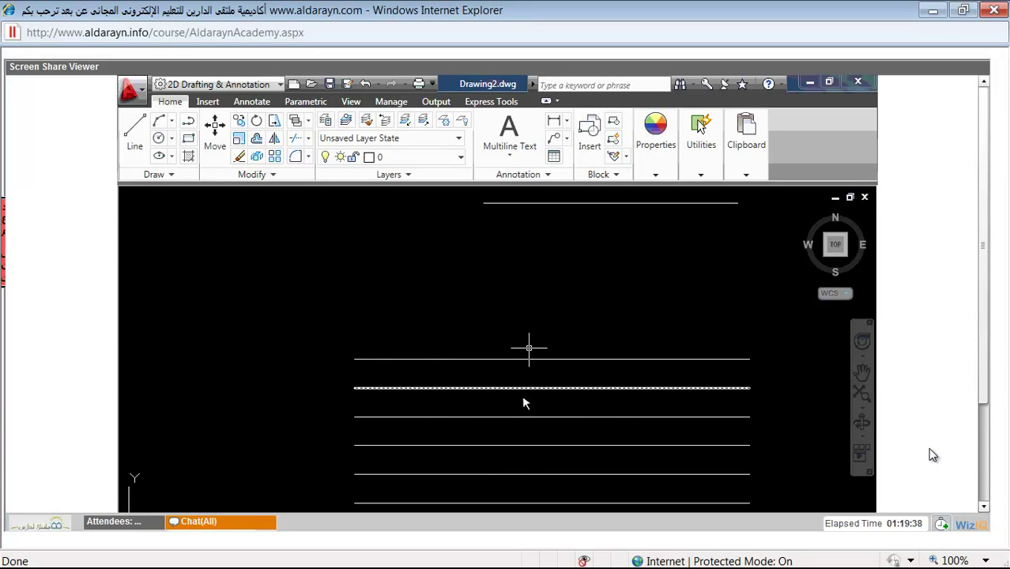
{"action": "scroll", "coordinate": [529, 348], "scroll_direction": "down", "scroll_amount": 1}
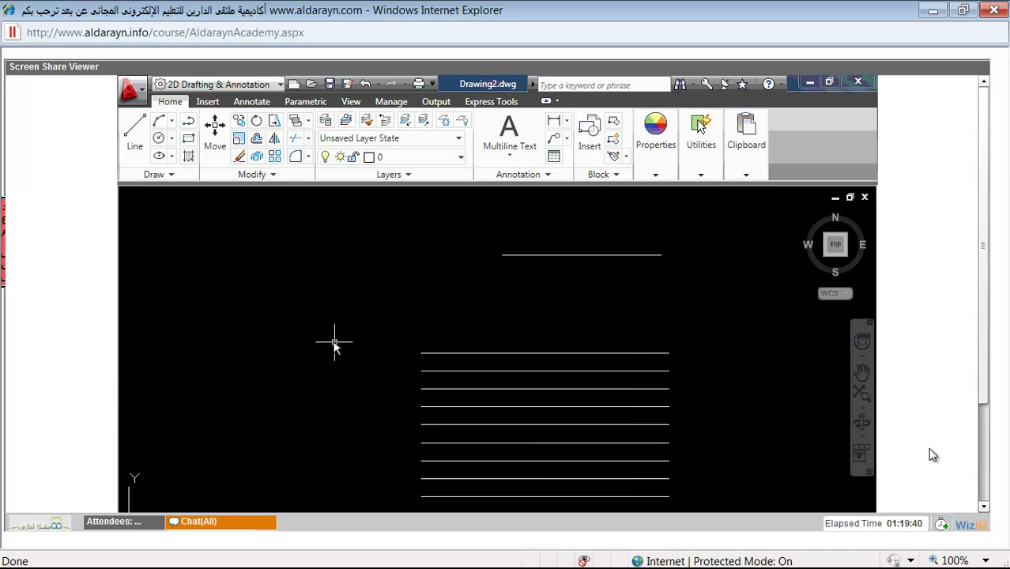
{"action": "middle_click_drag", "start_coordinate": [334, 342], "coordinate": [546, 346]}
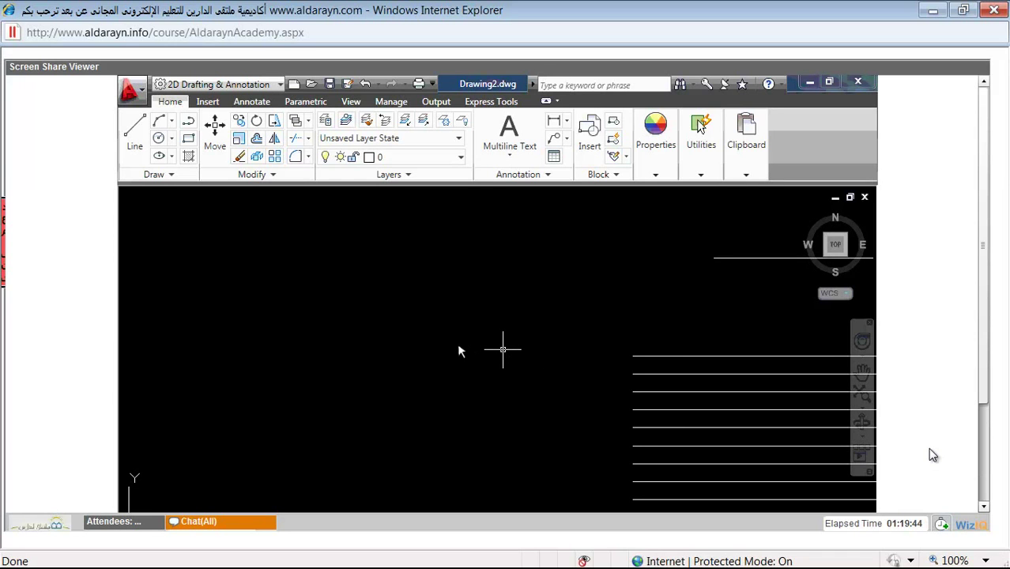
{"action": "scroll", "coordinate": [933, 455], "scroll_direction": "down", "scroll_amount": 3}
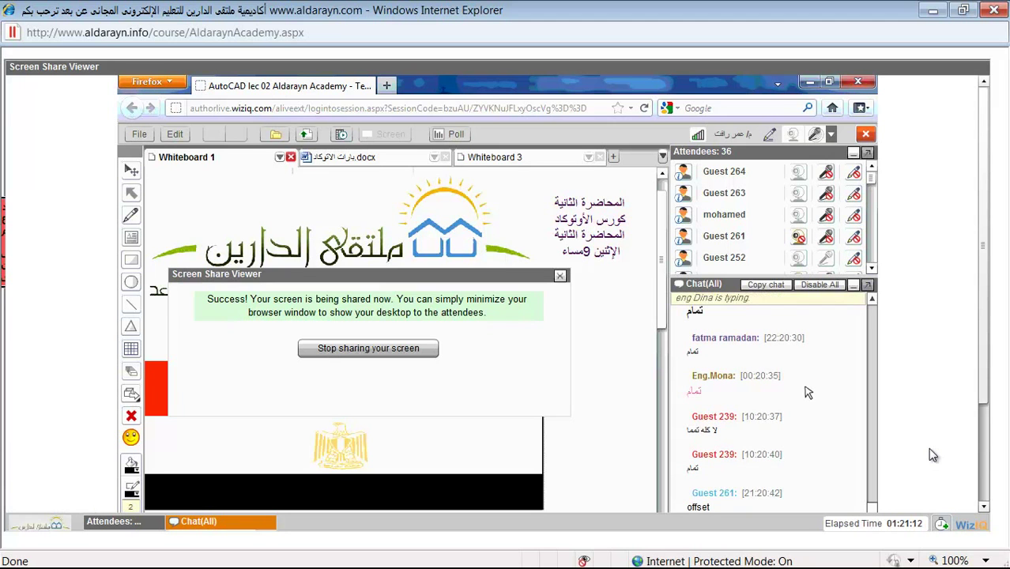
- Scroll the WizIQ chat panel to review the class messages
{"action": "scroll", "coordinate": [933, 455], "scroll_direction": "down", "scroll_amount": 3}
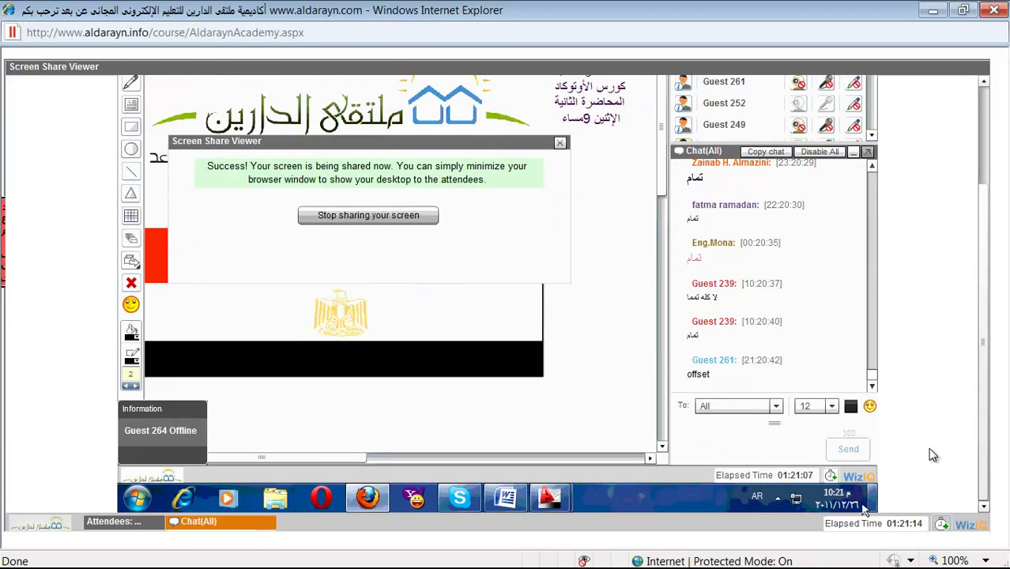
{"action": "mouse_move", "coordinate": [505, 498]}
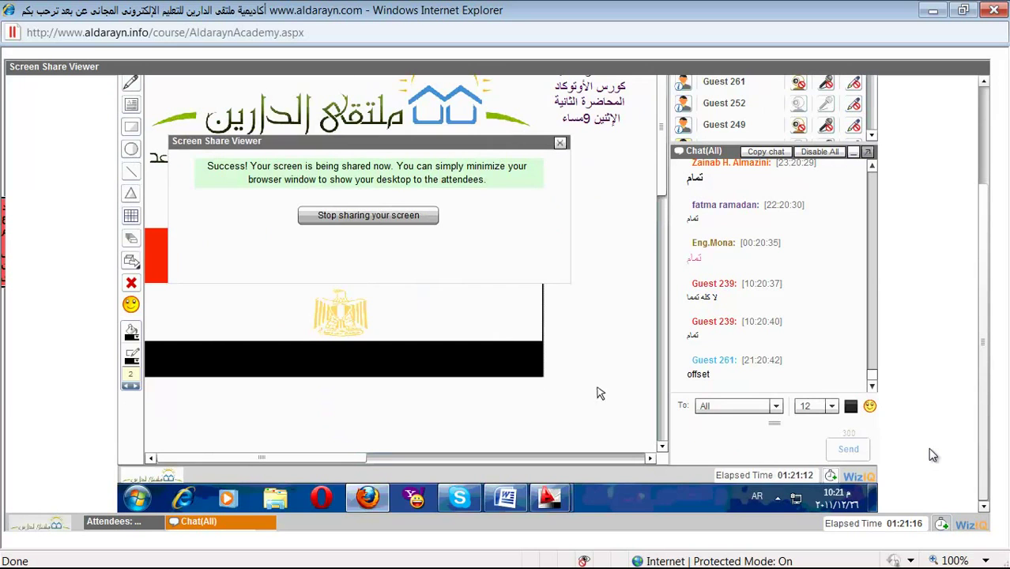
{"action": "scroll", "coordinate": [932, 455], "scroll_direction": "up", "scroll_amount": 3}
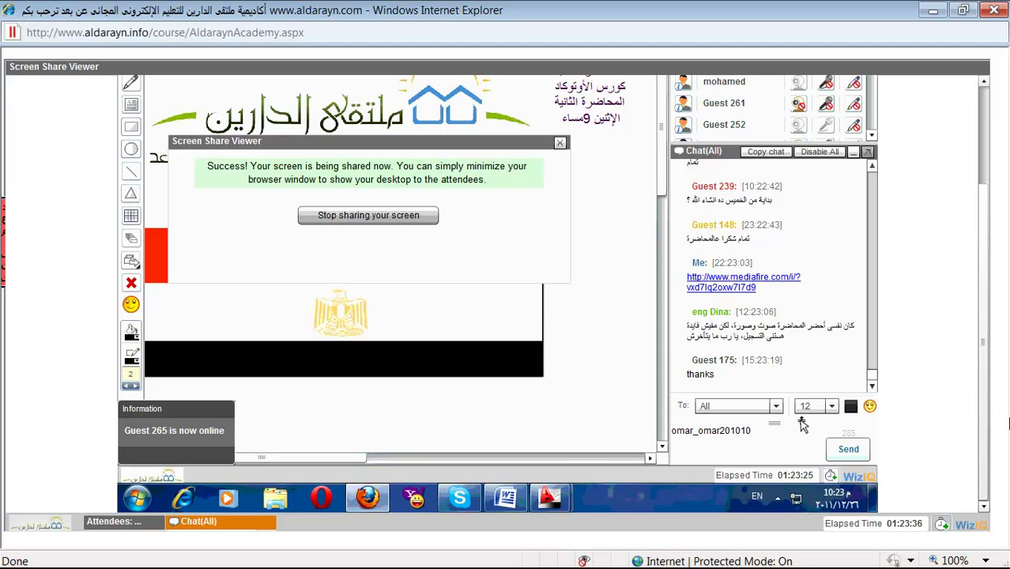
- Complete the contact's e-mail domain and send the address to the class chat
{"action": "type", "text": "@yahoo.com"}
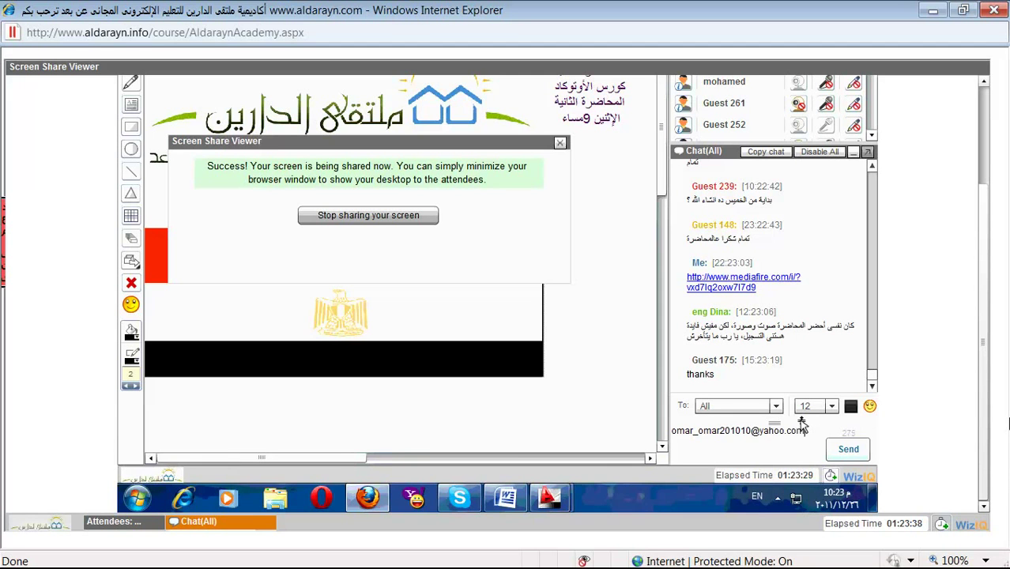
{"action": "key", "text": "Return"}
{"action": "scroll", "coordinate": [721, 498], "scroll_direction": "up", "scroll_amount": 3}
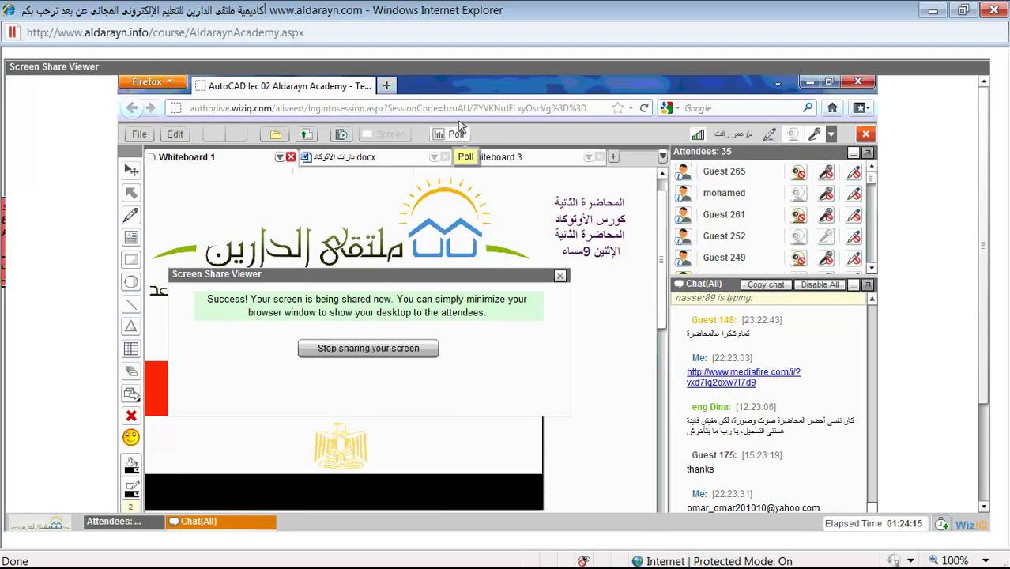
- Launch the lecture rating poll with excellent, good and weak as answers
{"action": "left_click", "coordinate": [455, 136]}
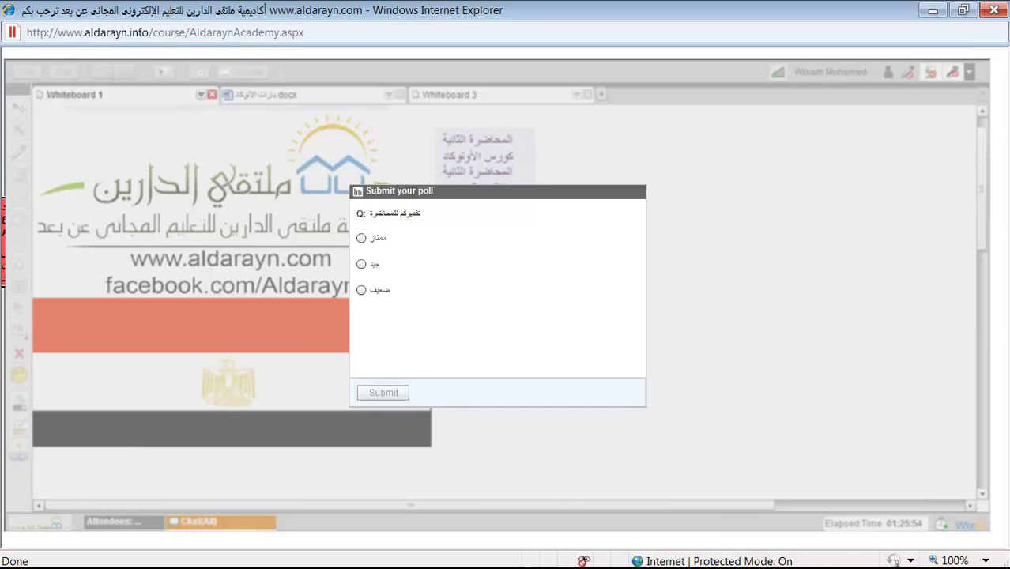
{"action": "left_click", "coordinate": [363, 239]}
{"action": "left_click", "coordinate": [383, 395]}
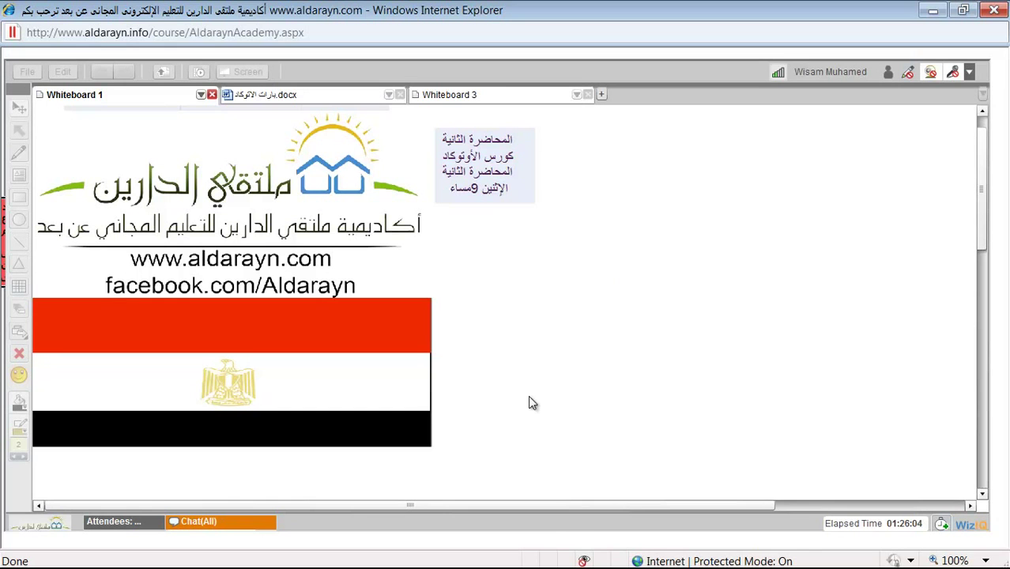
{"action": "left_click", "coordinate": [204, 522]}
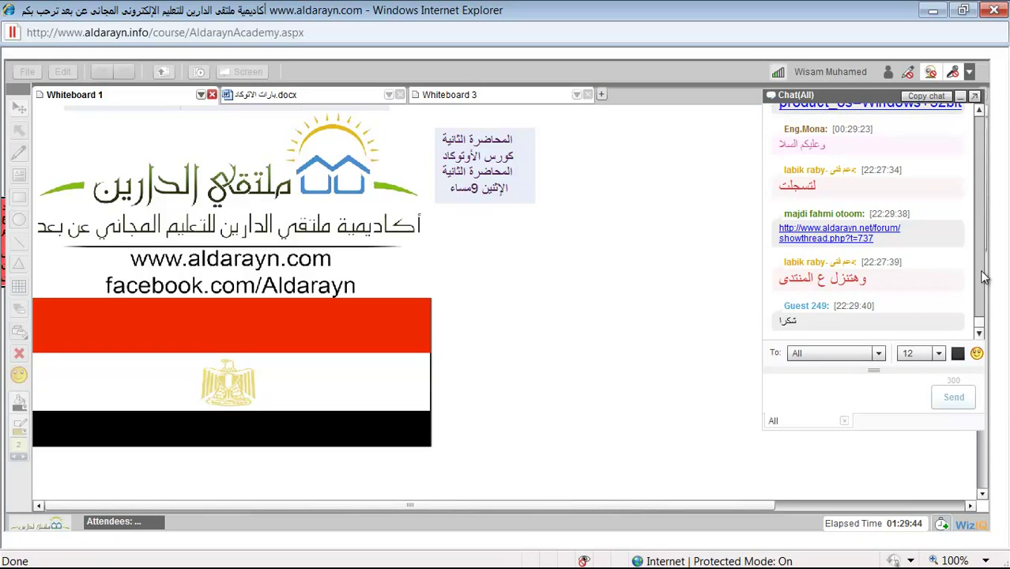
{"action": "scroll", "coordinate": [974, 266], "scroll_direction": "up", "scroll_amount": 3}
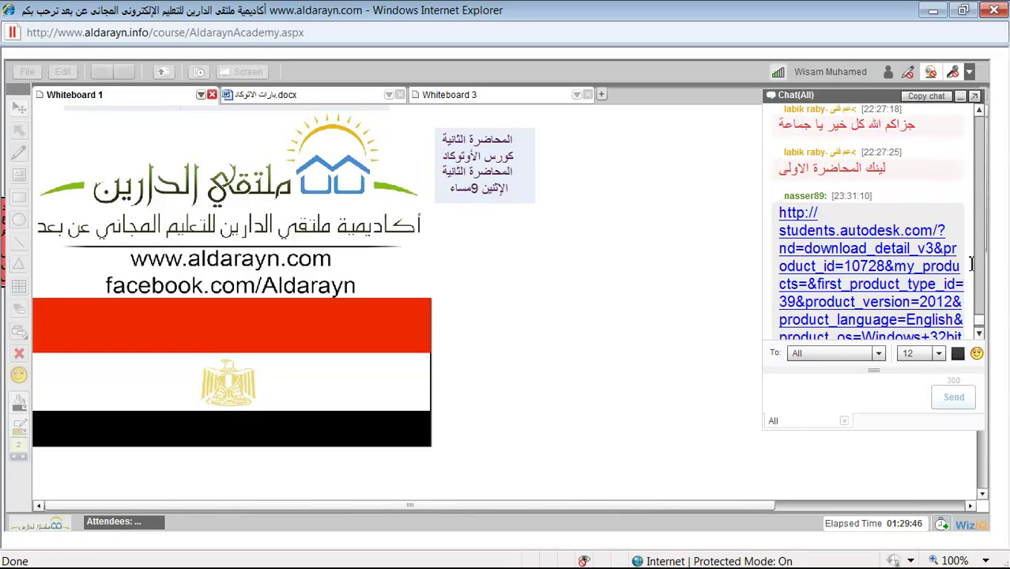
{"action": "scroll", "coordinate": [971, 265], "scroll_direction": "down", "scroll_amount": 3}
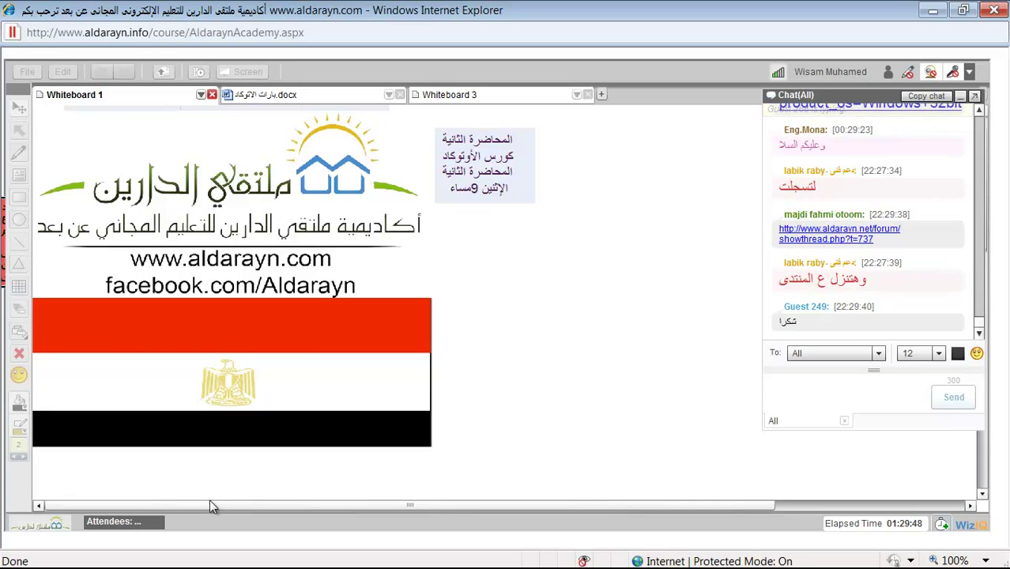